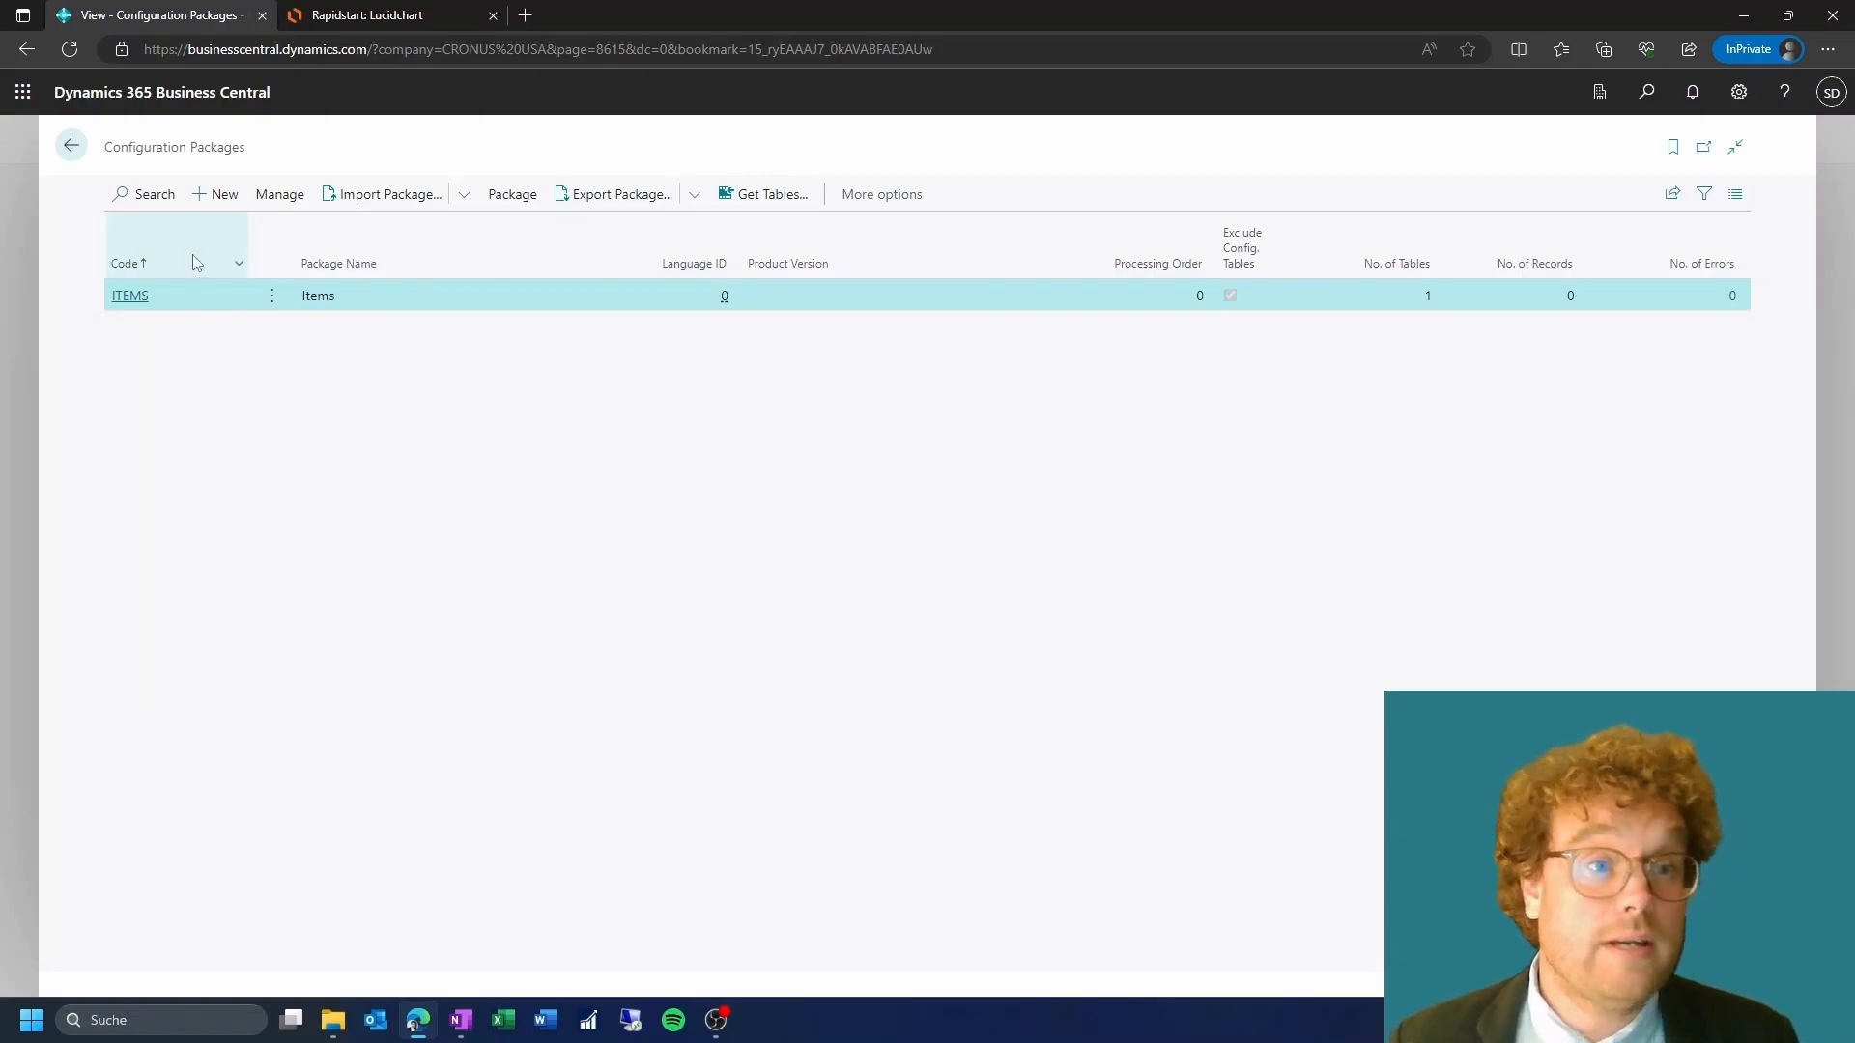
Create a configuration package with code Contacts and package name Contacts, and enable Exclude Config. Tables
{"action": "left_click", "coordinate": [221, 196]}
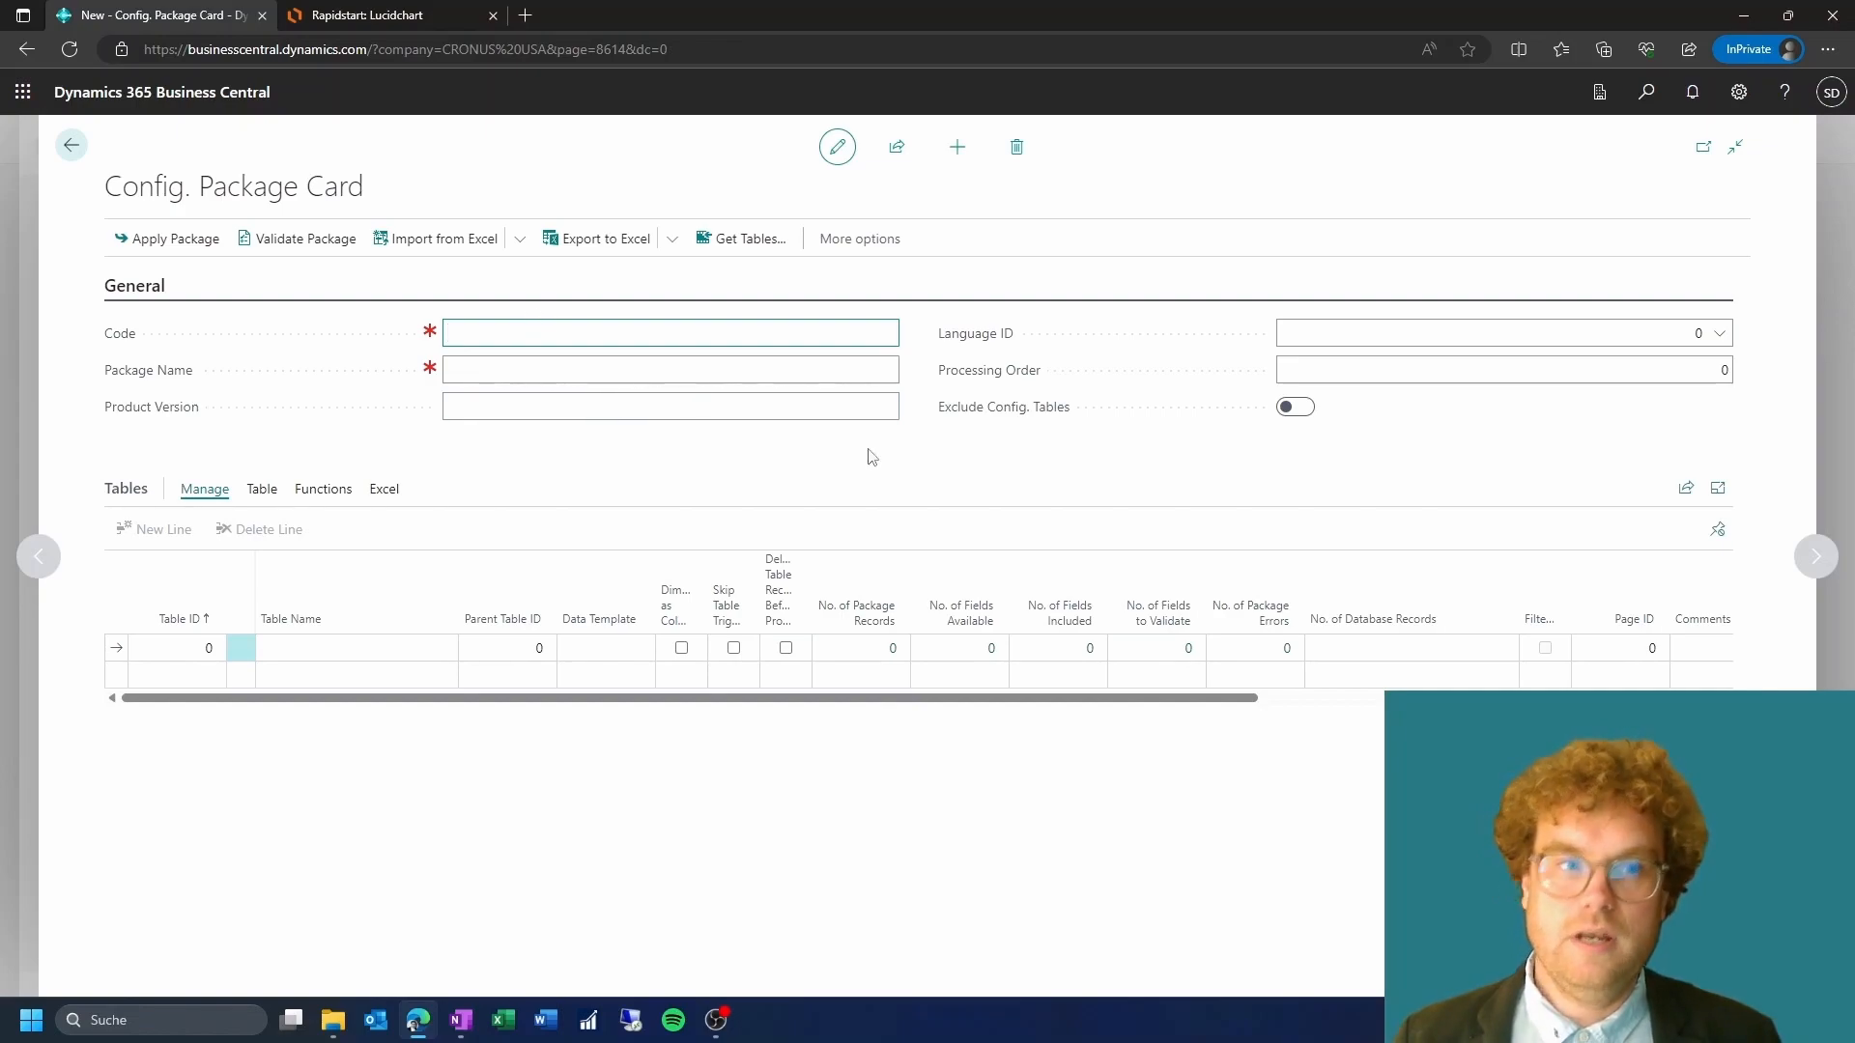
{"action": "type", "text": "Contacts"}
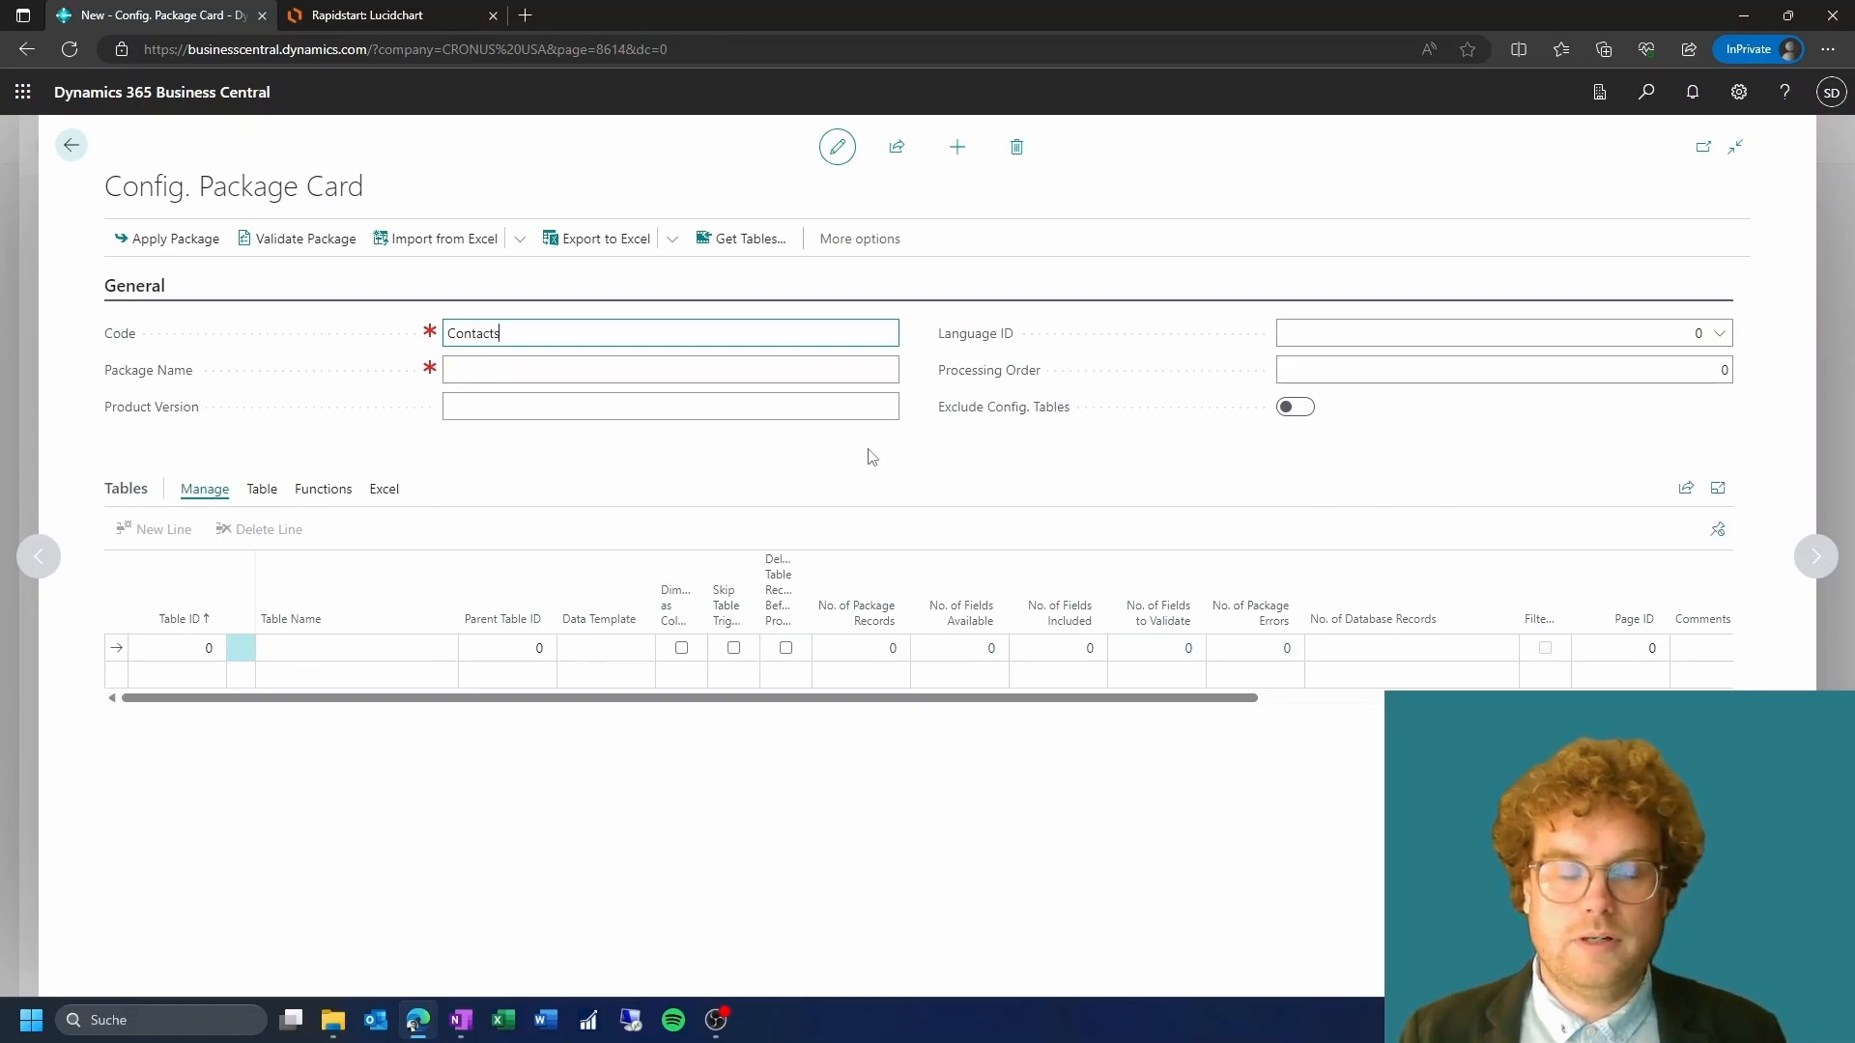
{"action": "key", "text": "Tab"}
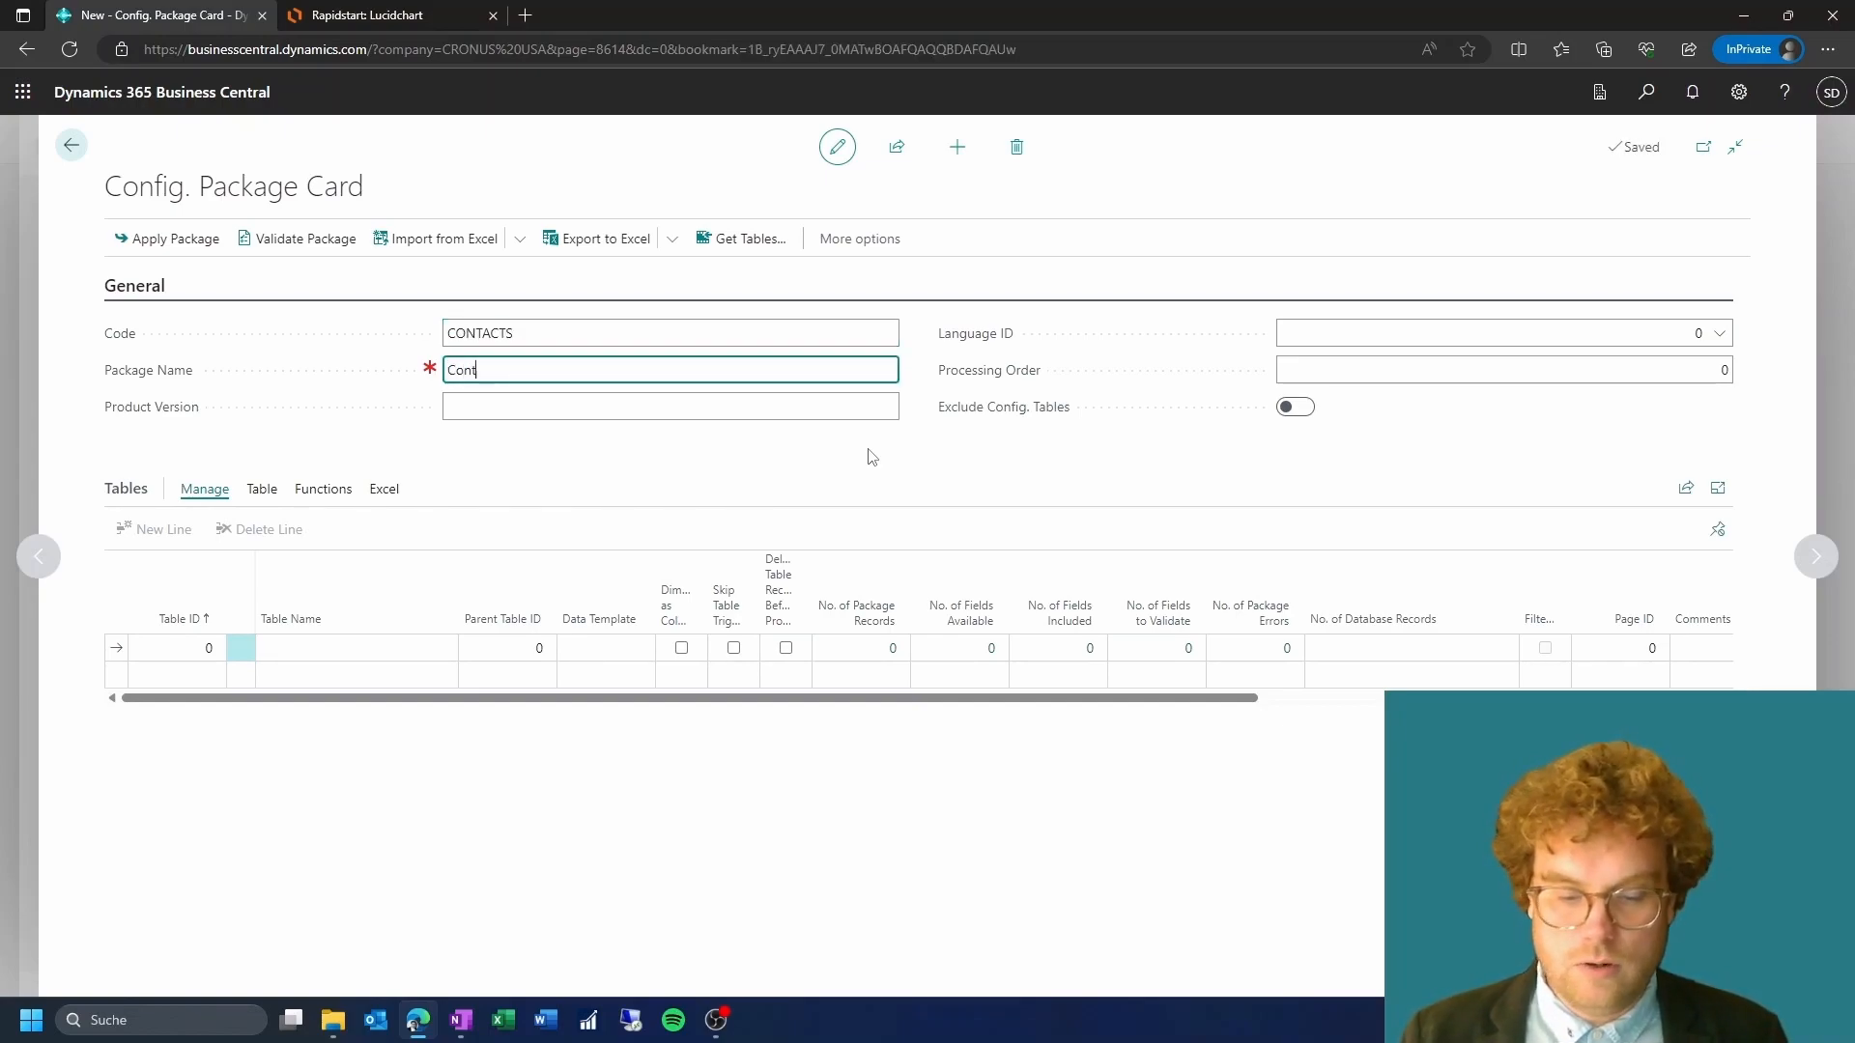
{"action": "key", "text": "Tab"}
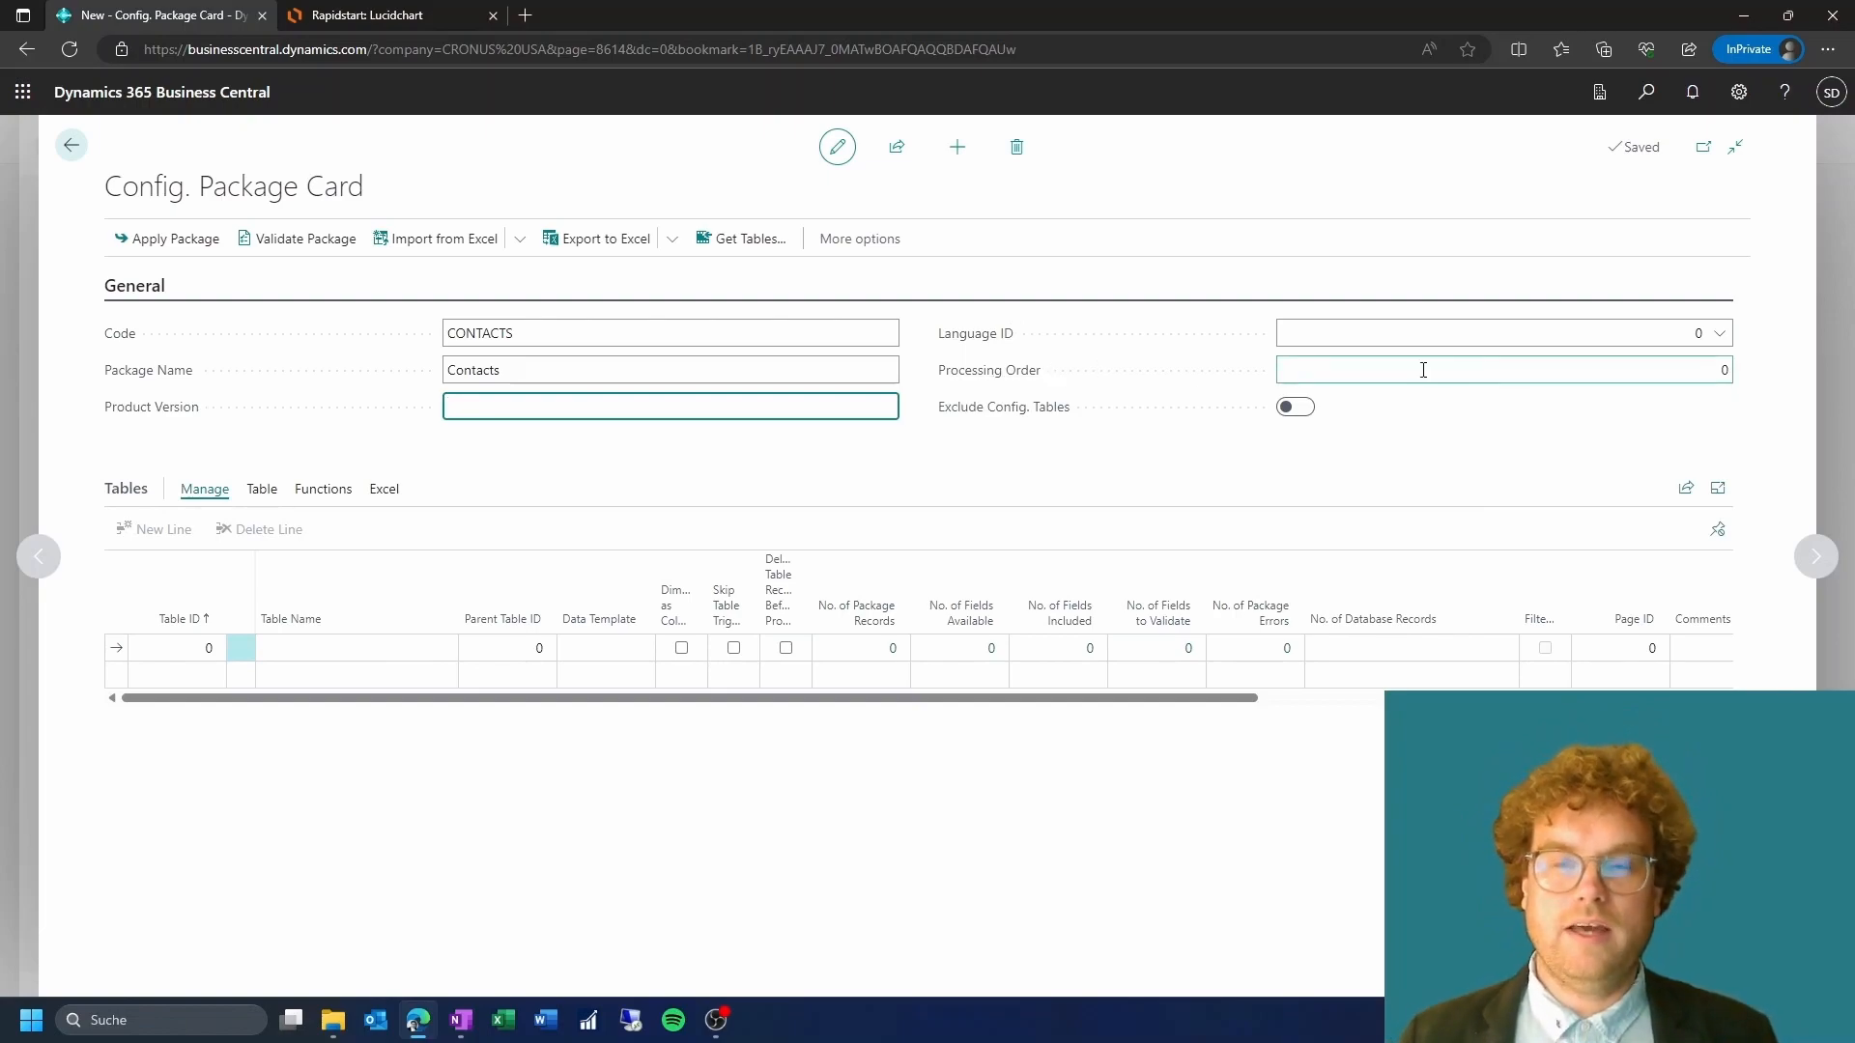
{"action": "left_click", "coordinate": [1298, 409]}
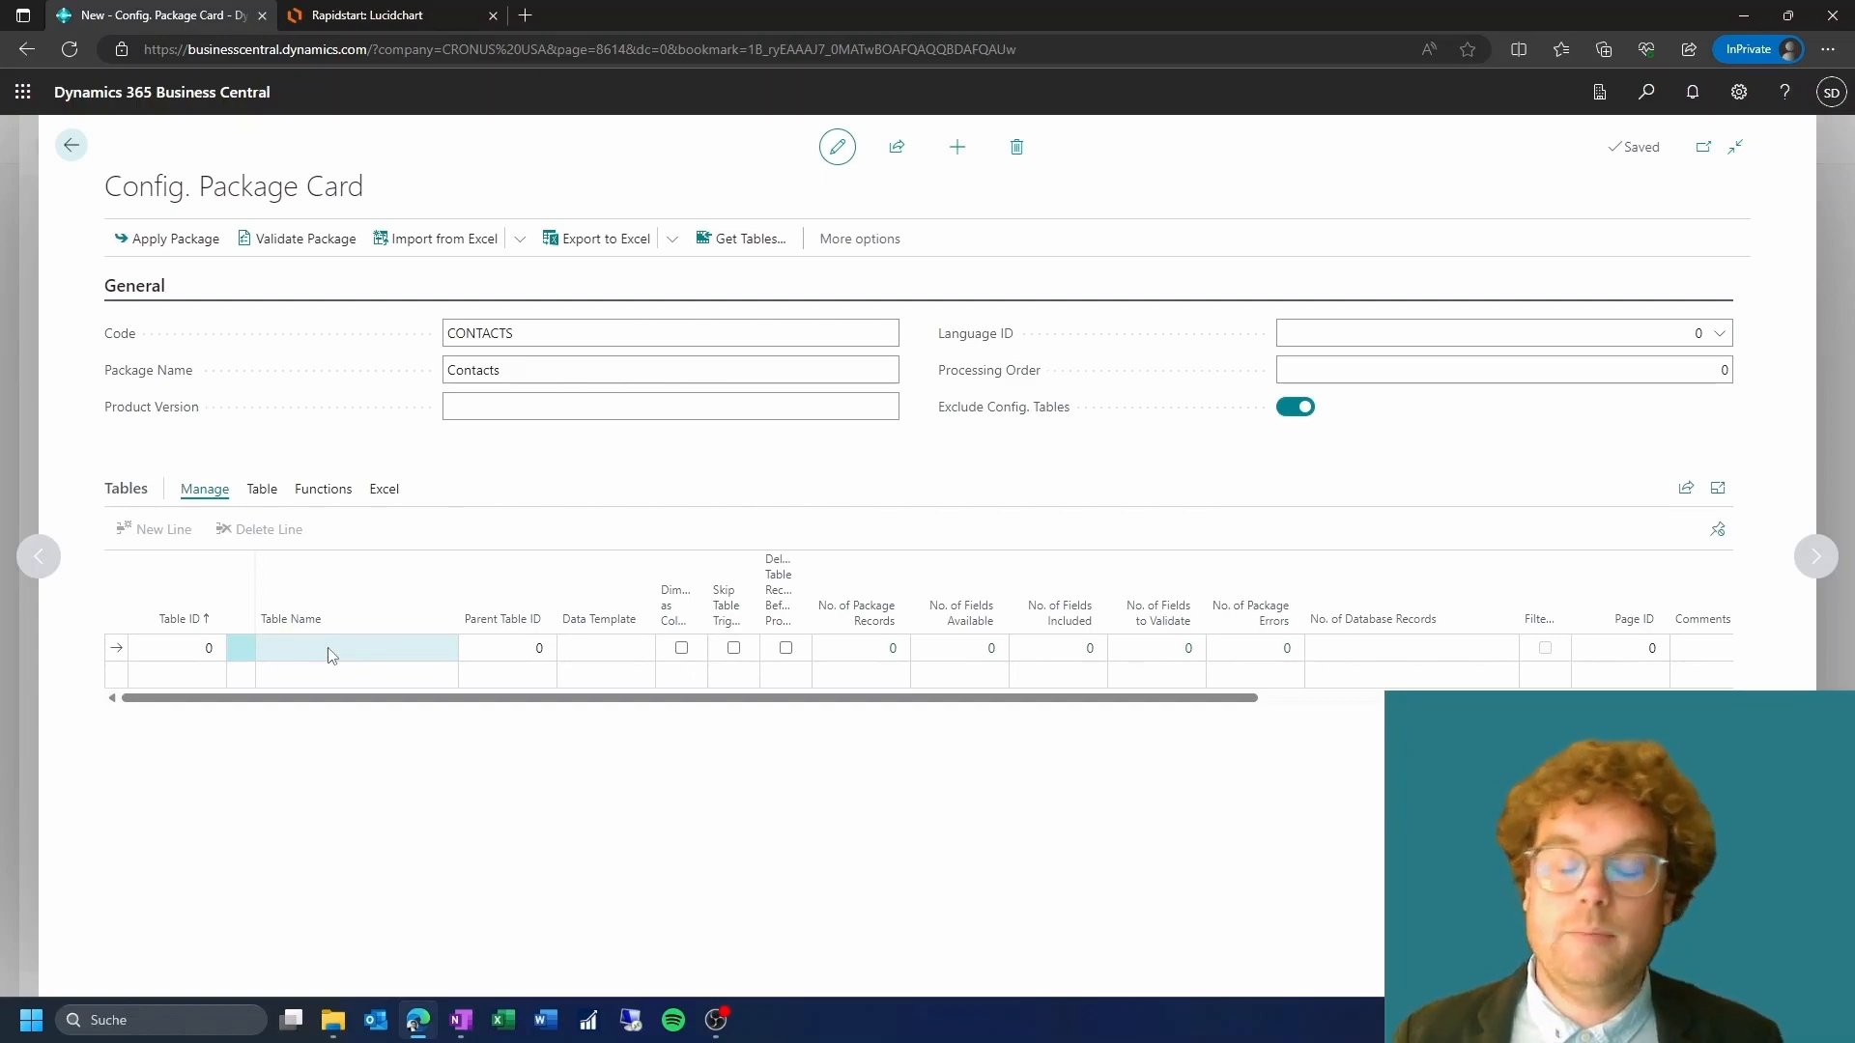
Add table 5050 Contact to the package's tables and decline checking the fields with multiple related tables
{"action": "mouse_move", "coordinate": [444, 1016]}
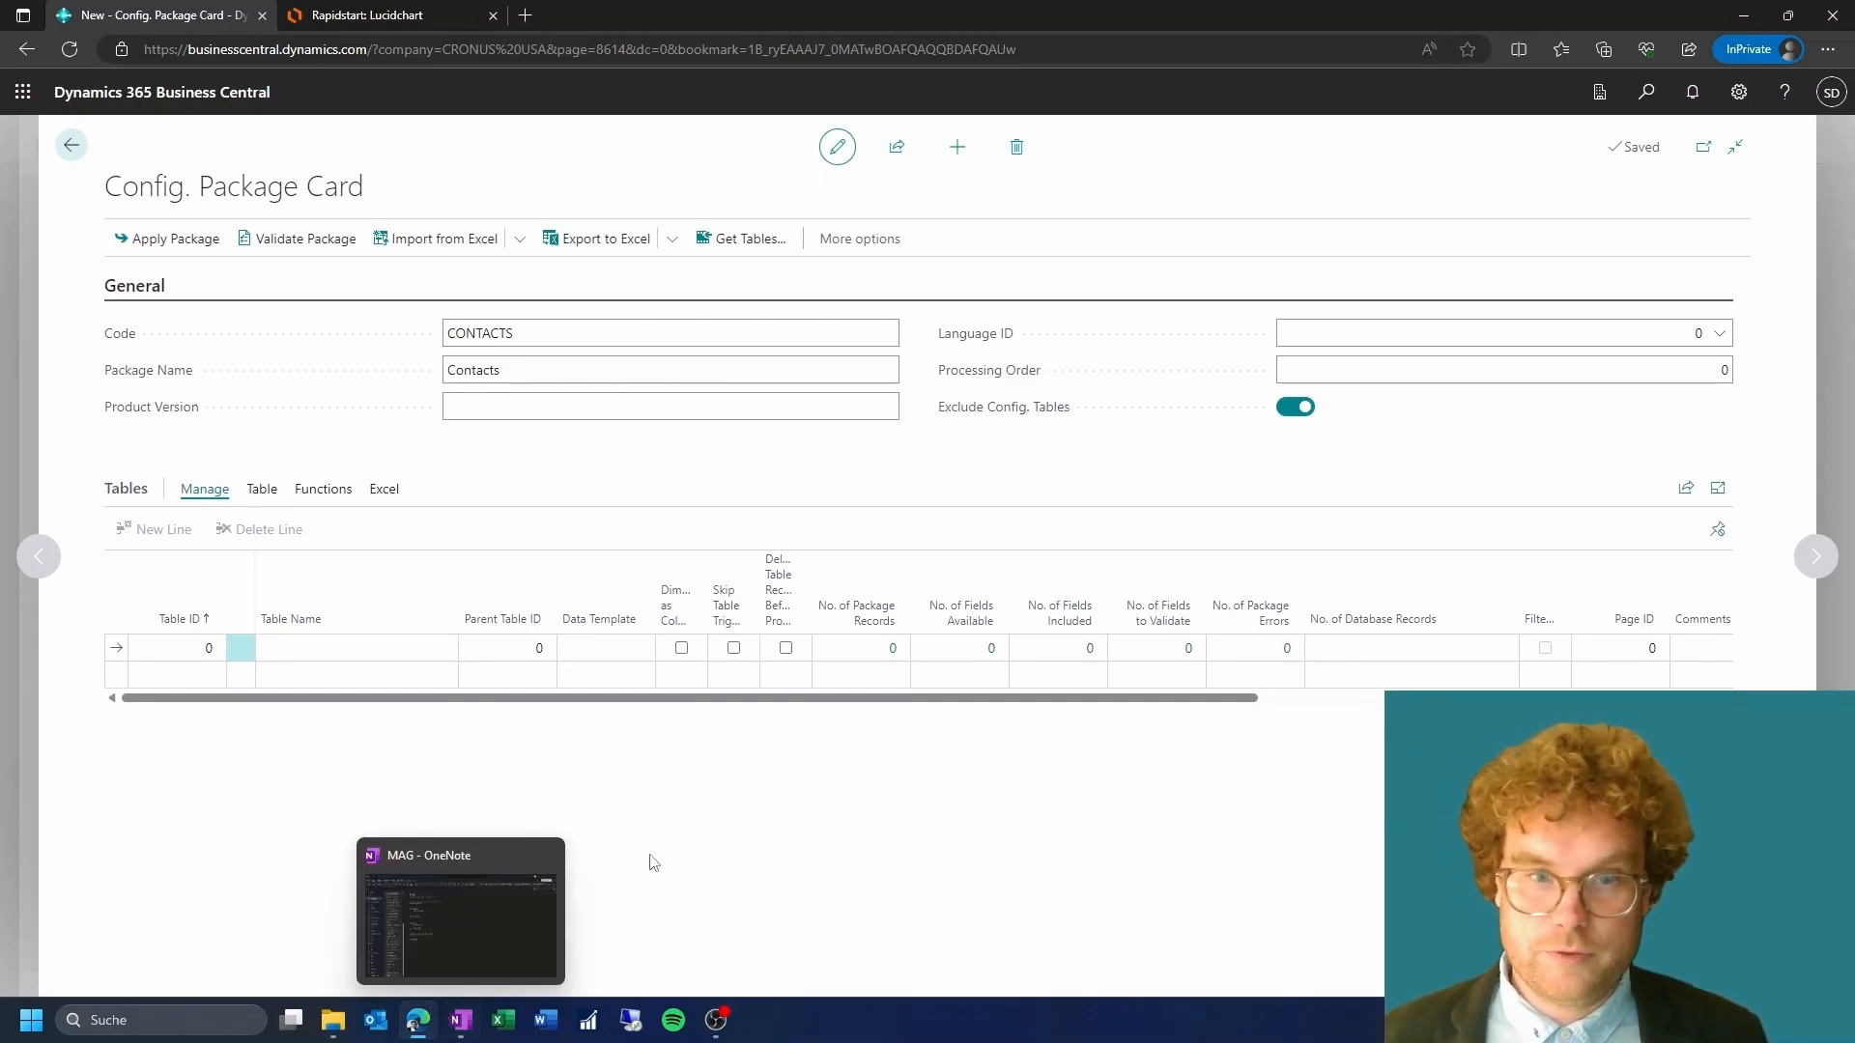
{"action": "left_click", "coordinate": [193, 648]}
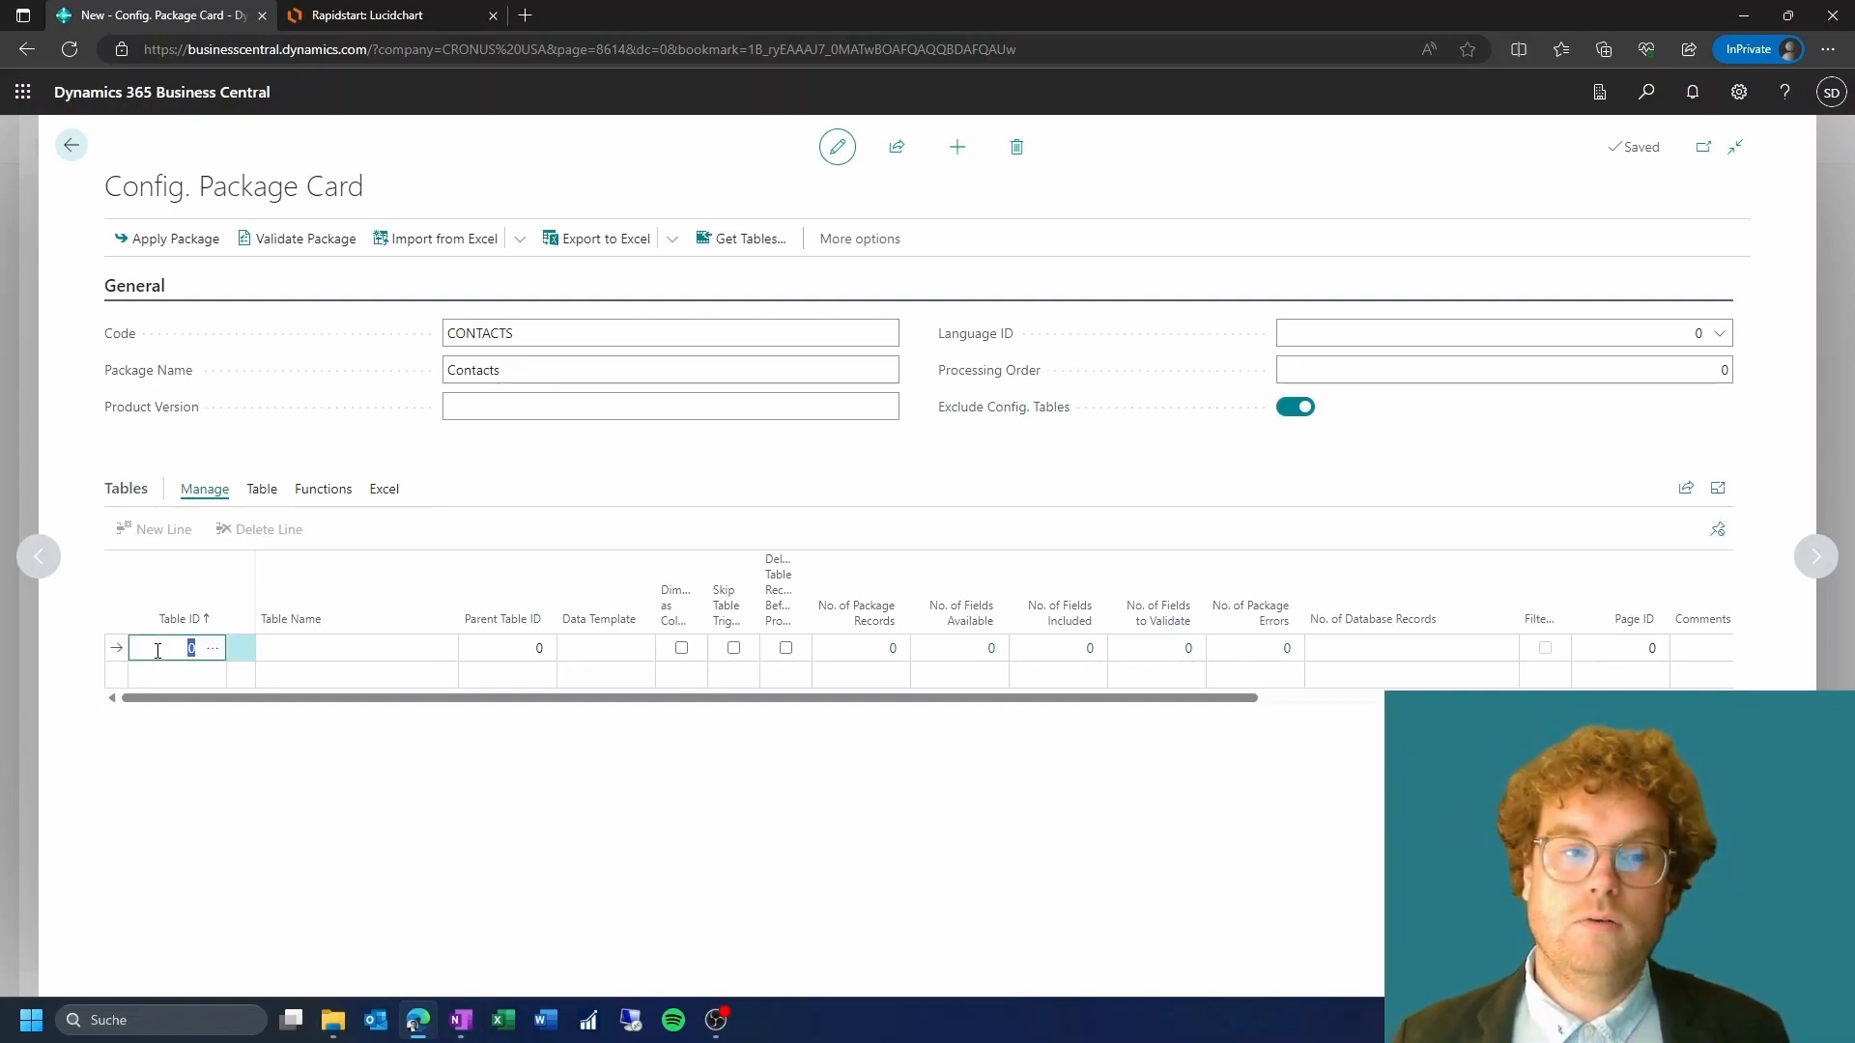
{"action": "left_click", "coordinate": [212, 649]}
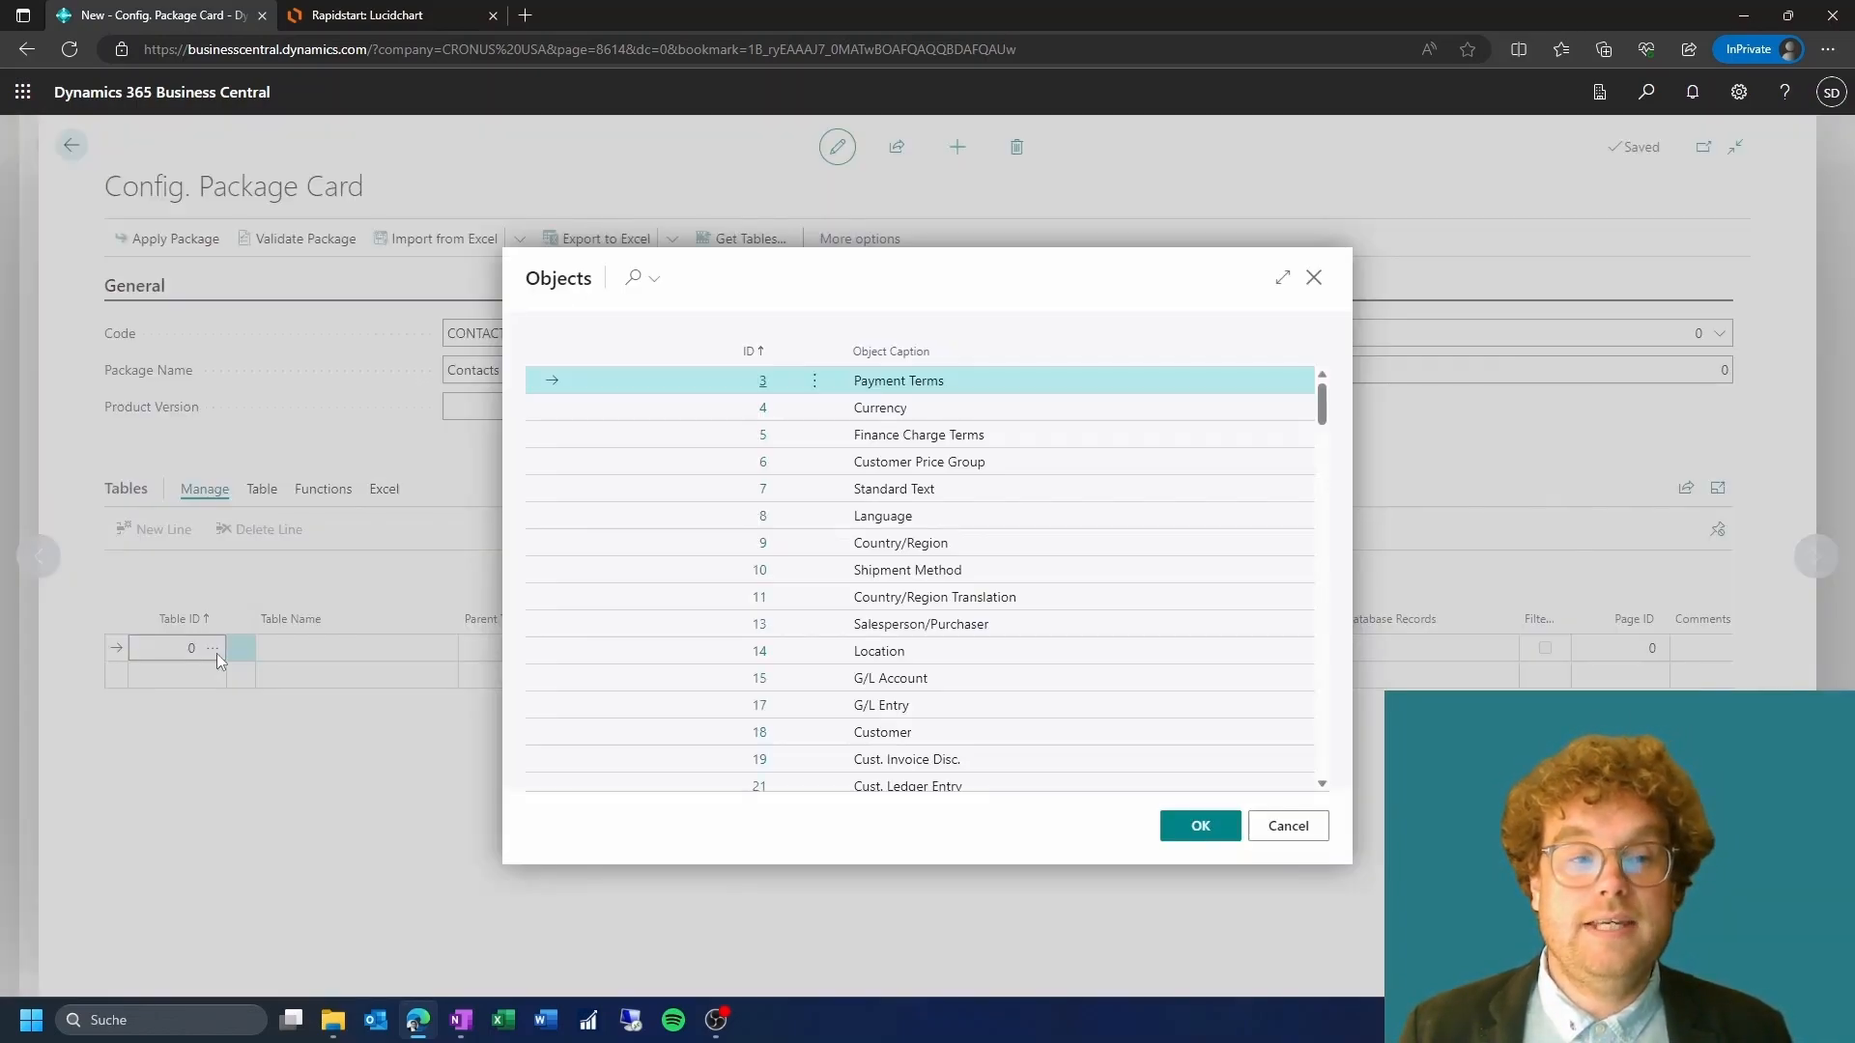
{"action": "left_click", "coordinate": [645, 279]}
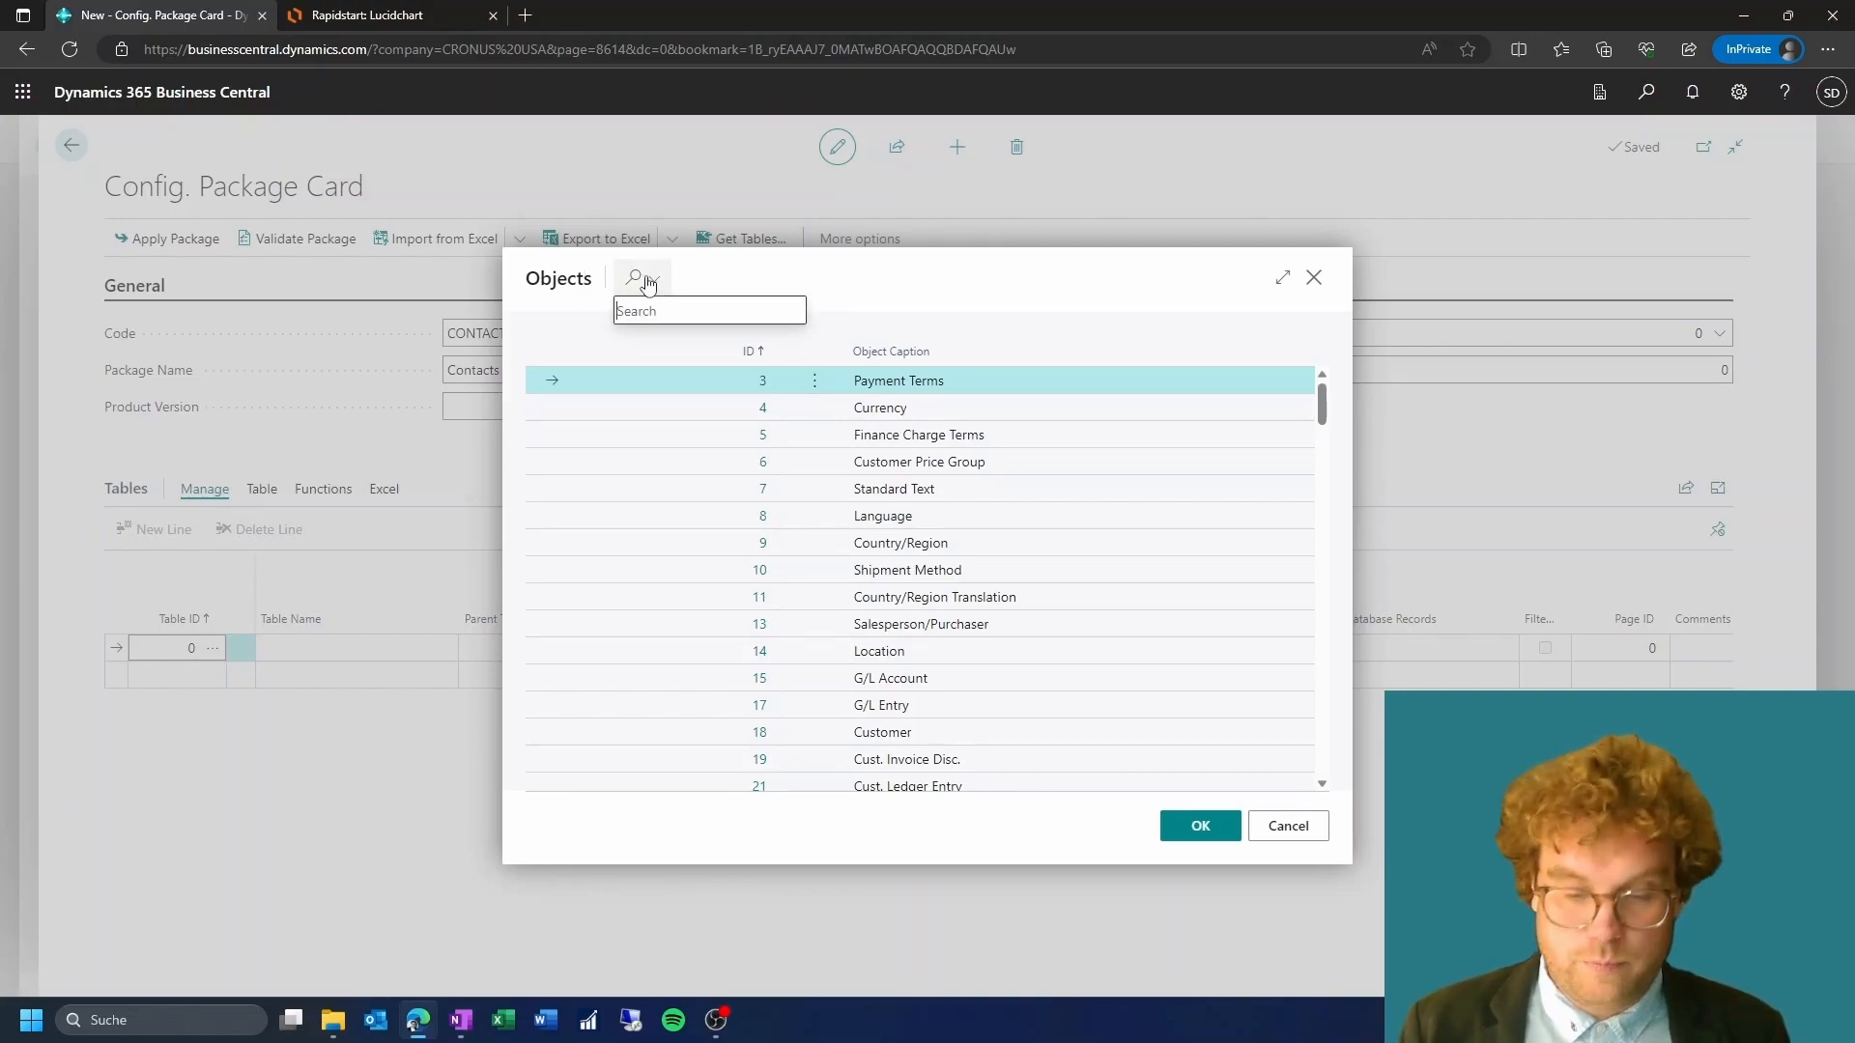
{"action": "type", "text": "co"}
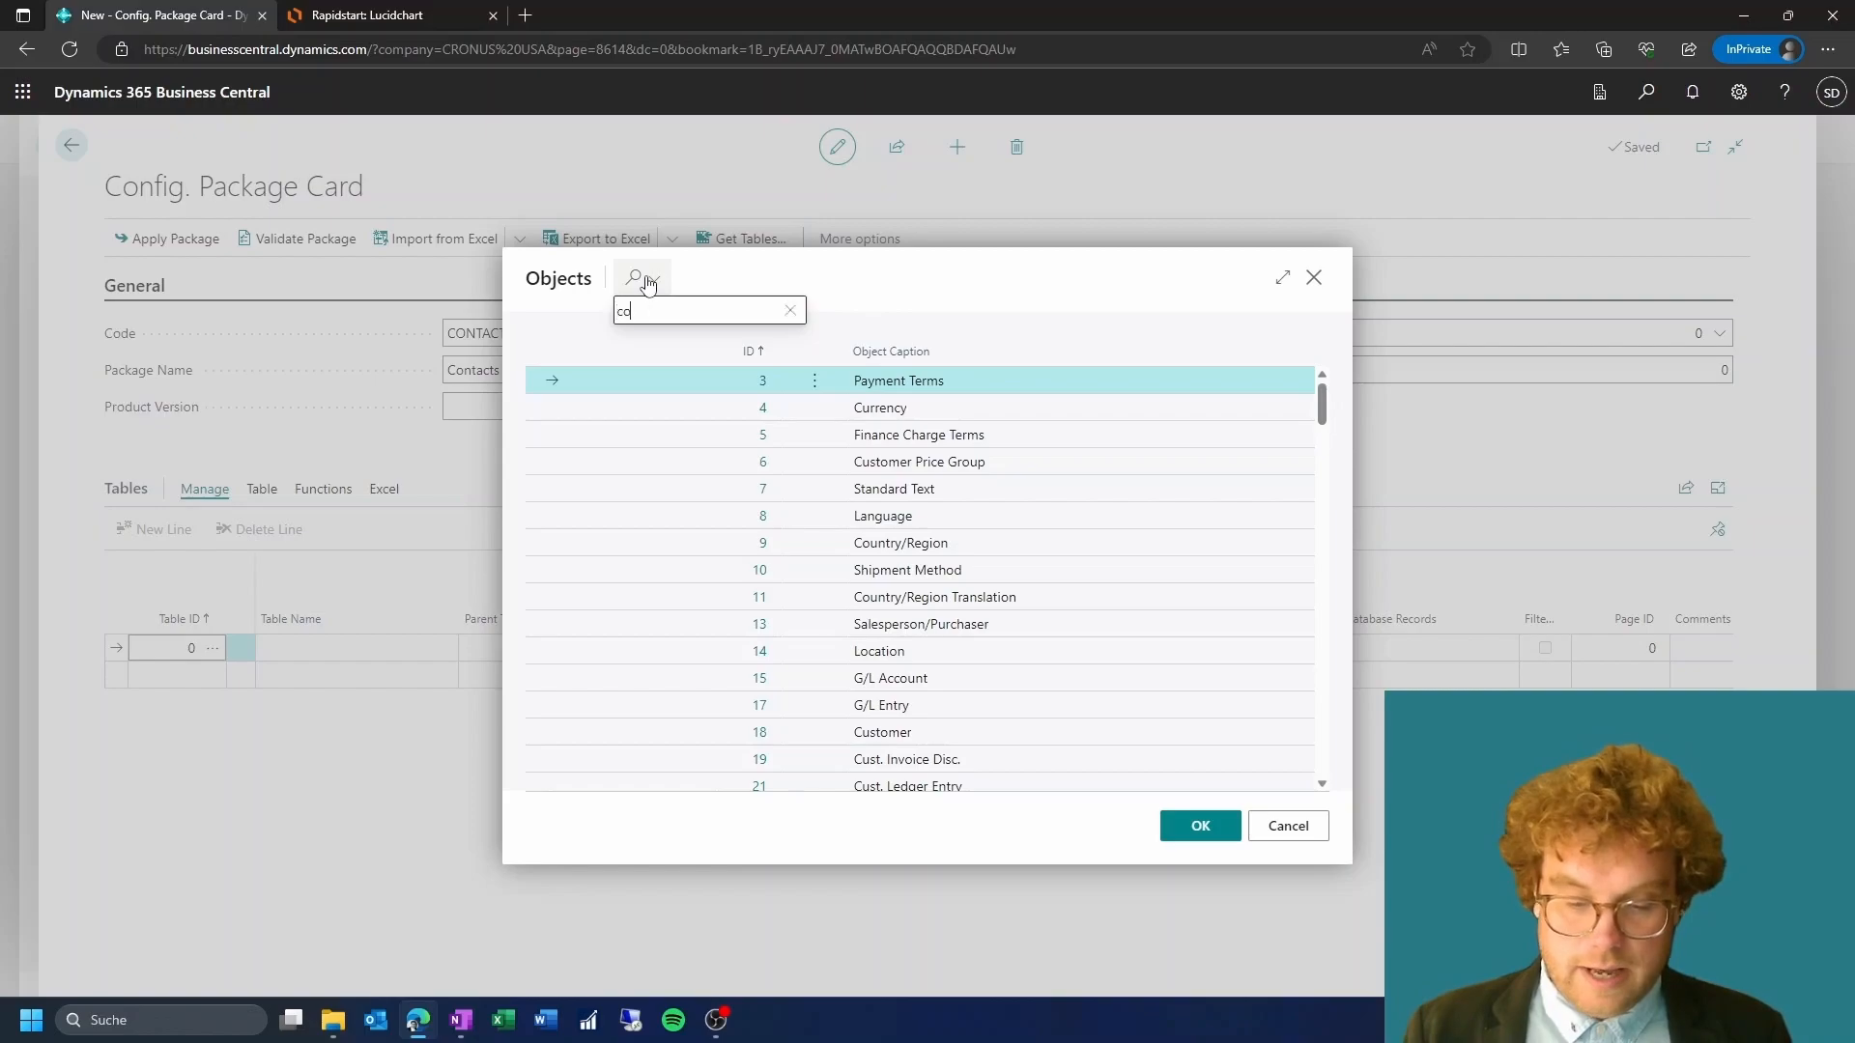
{"action": "type", "text": "bta"}
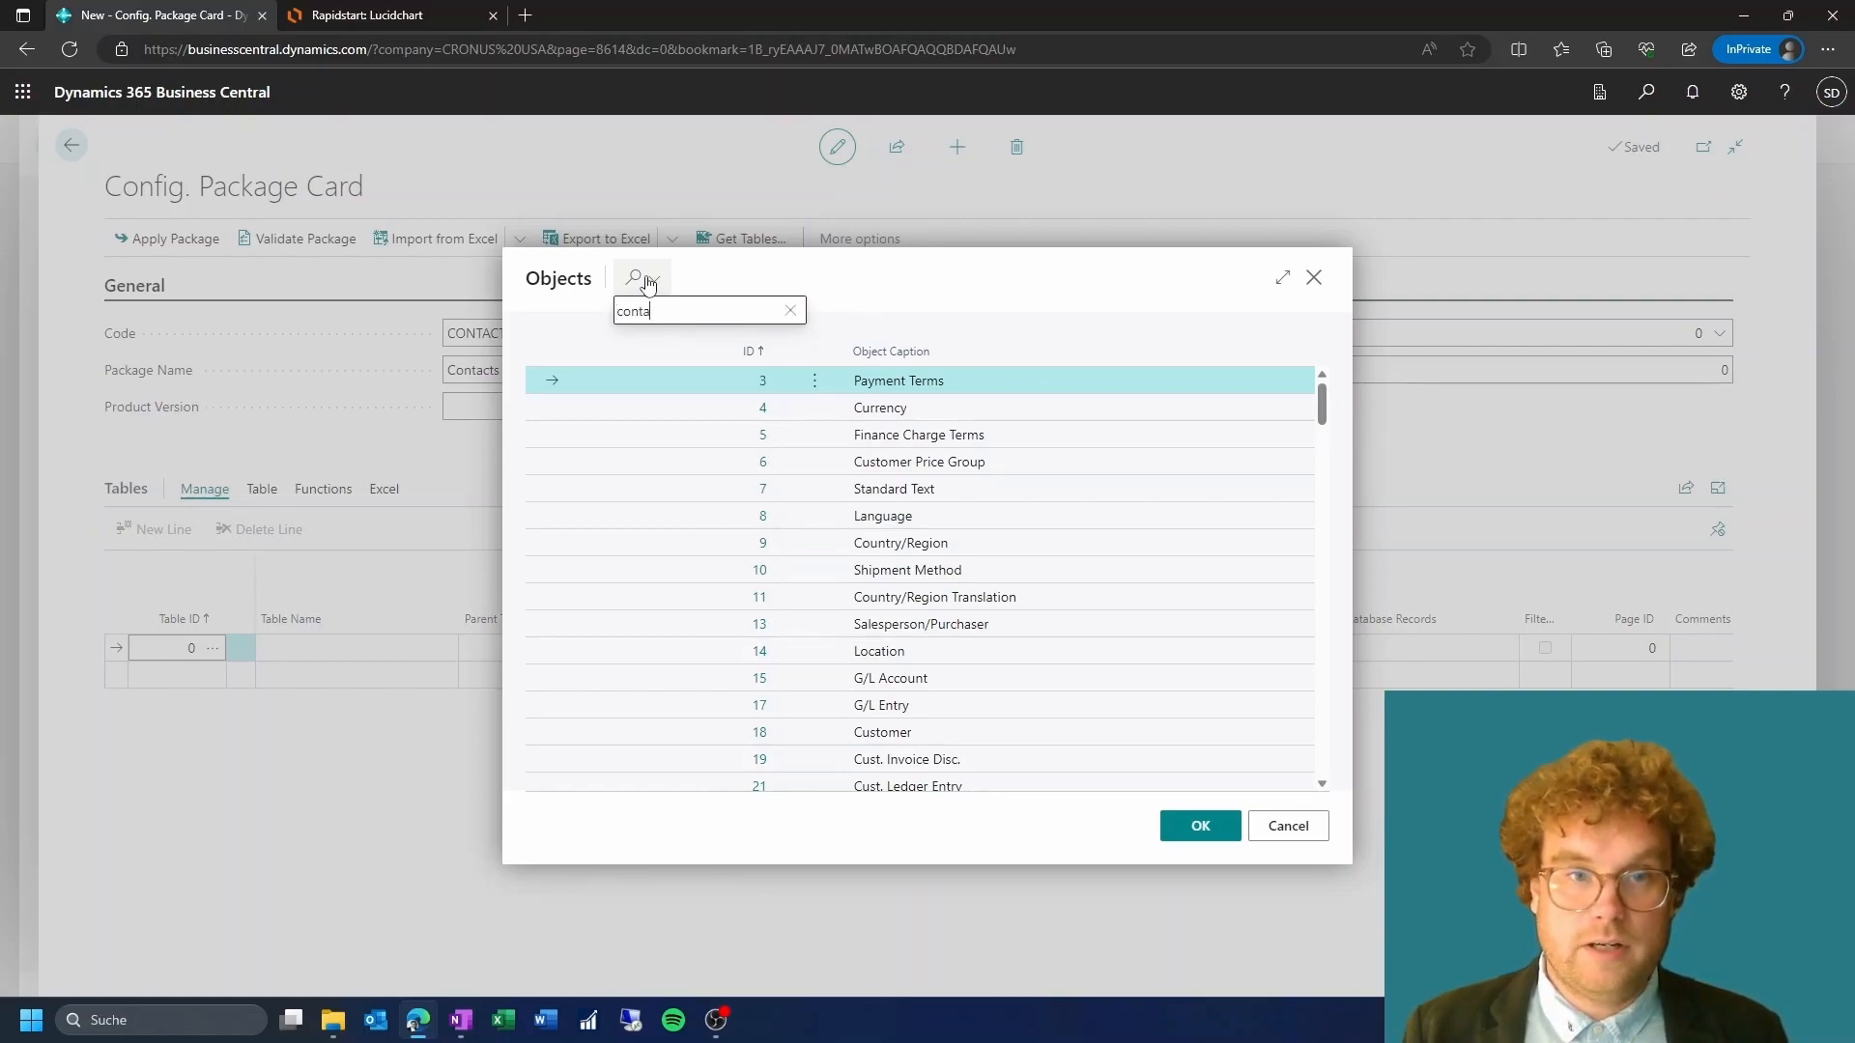
{"action": "type", "text": "ct"}
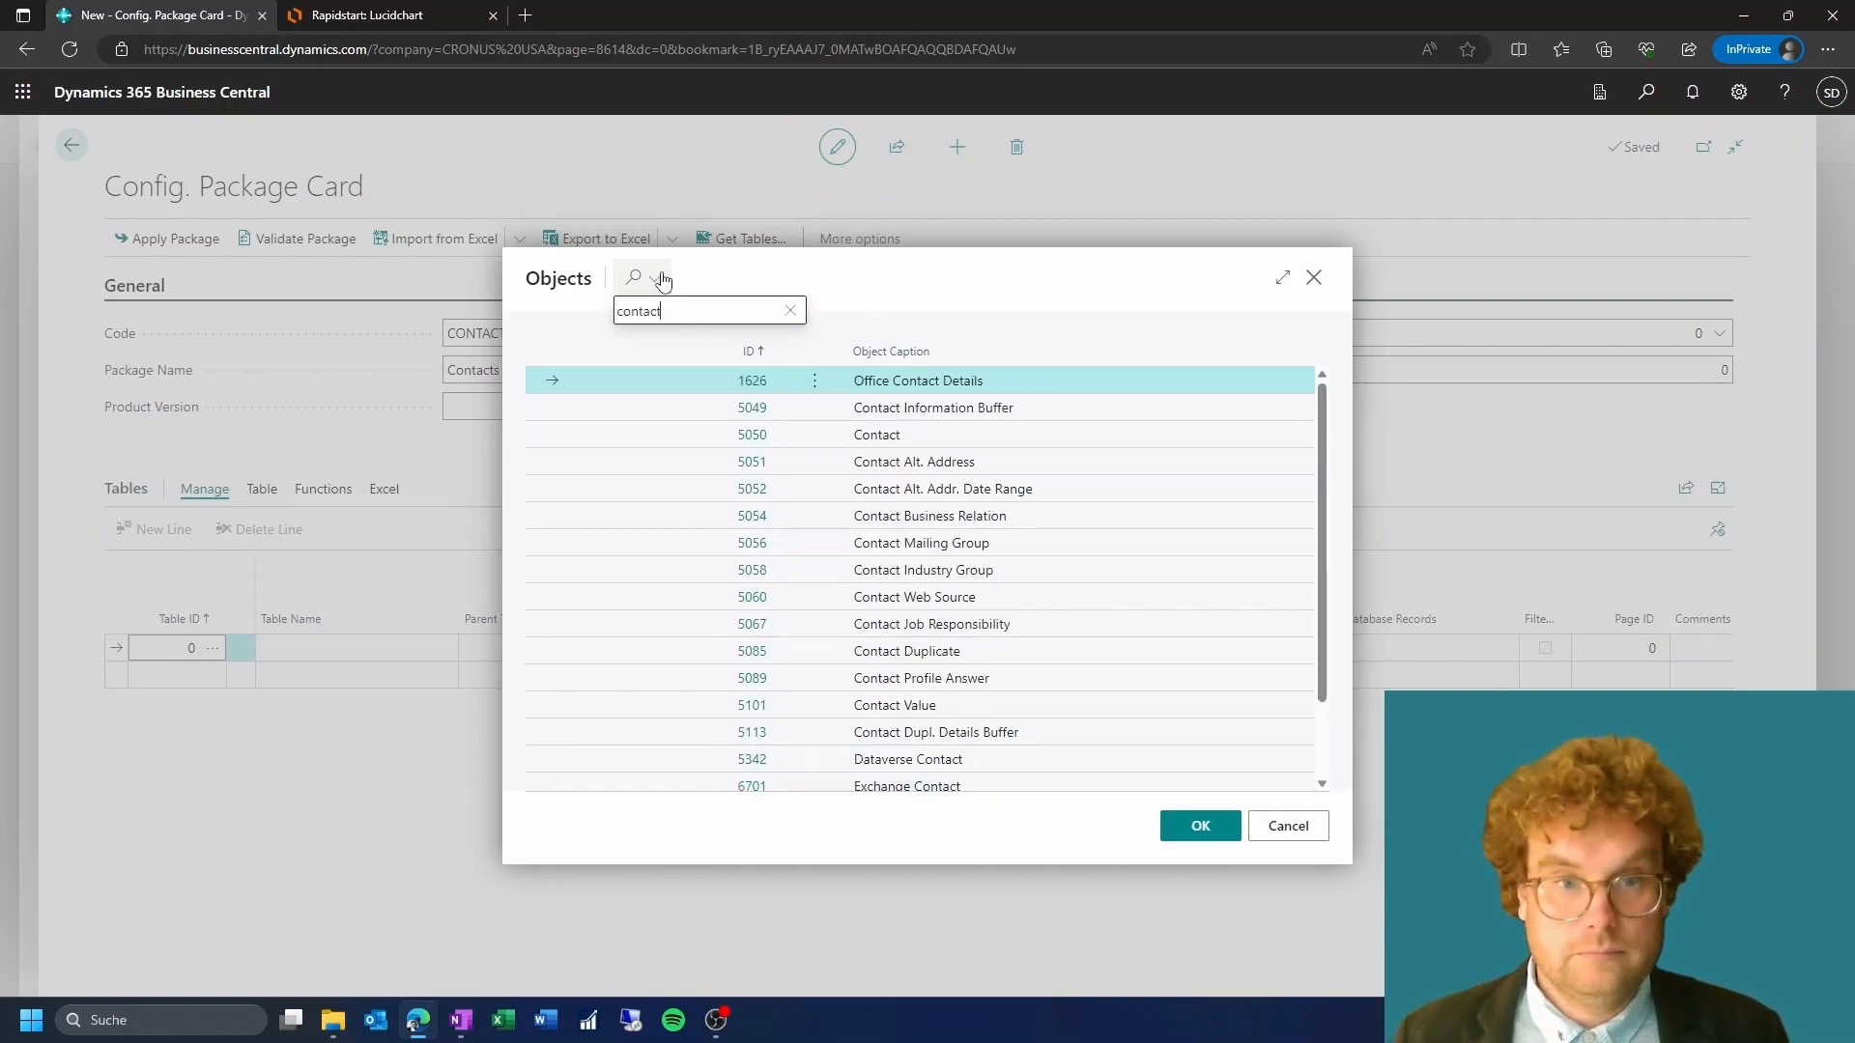
{"action": "left_click", "coordinate": [943, 435]}
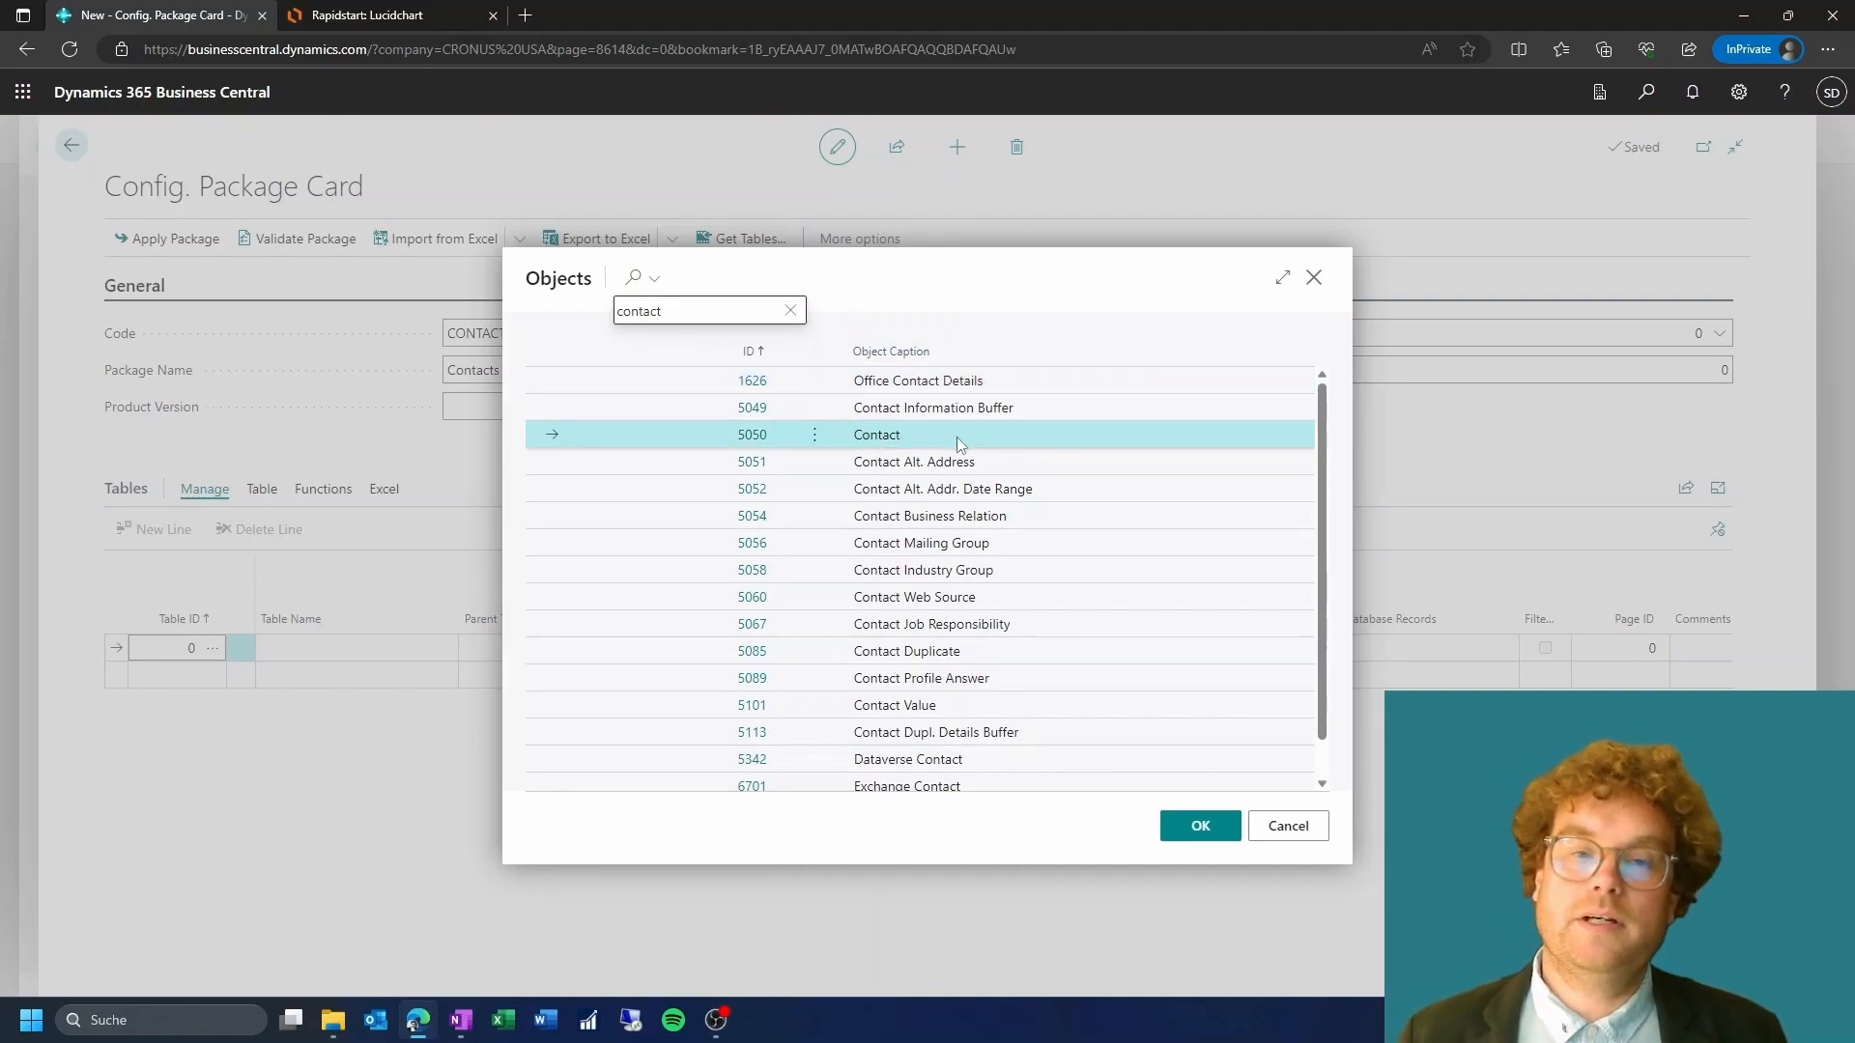
{"action": "left_click", "coordinate": [756, 443]}
{"action": "key", "text": "Tab"}
{"action": "left_click", "coordinate": [334, 672]}
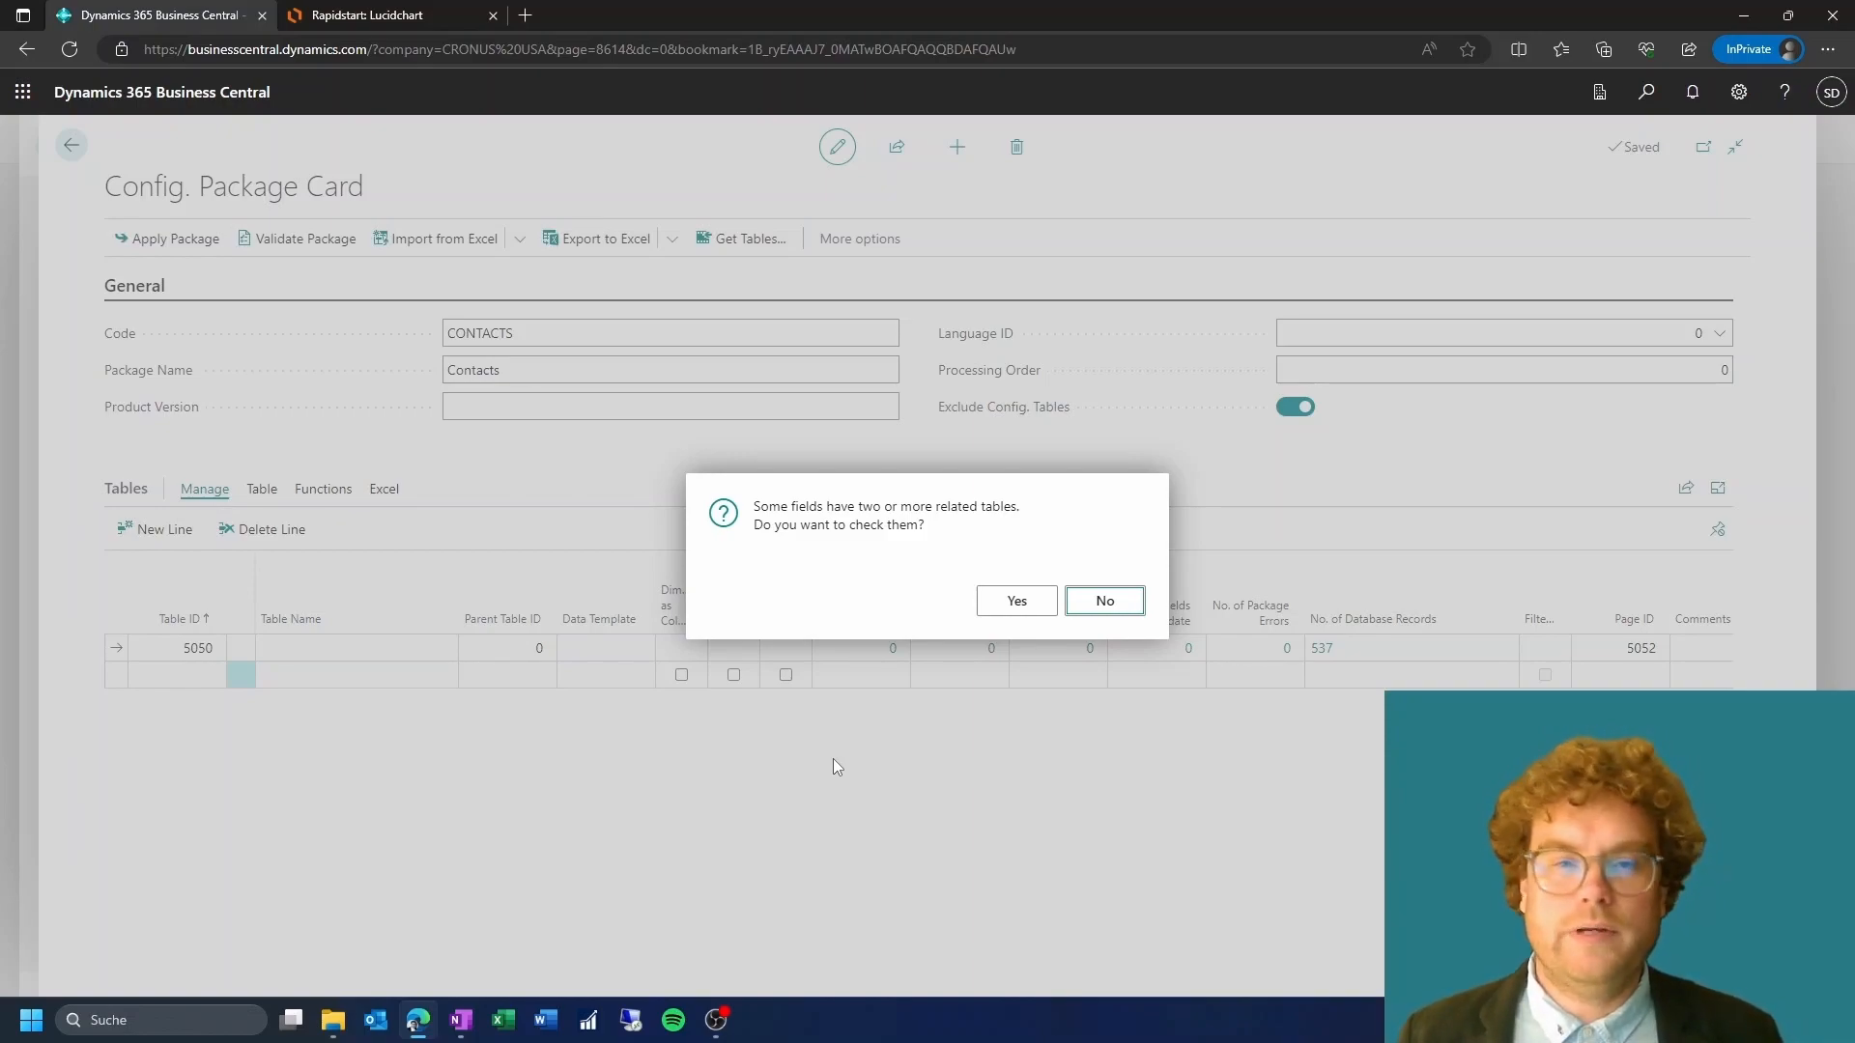
{"action": "left_click", "coordinate": [1111, 601]}
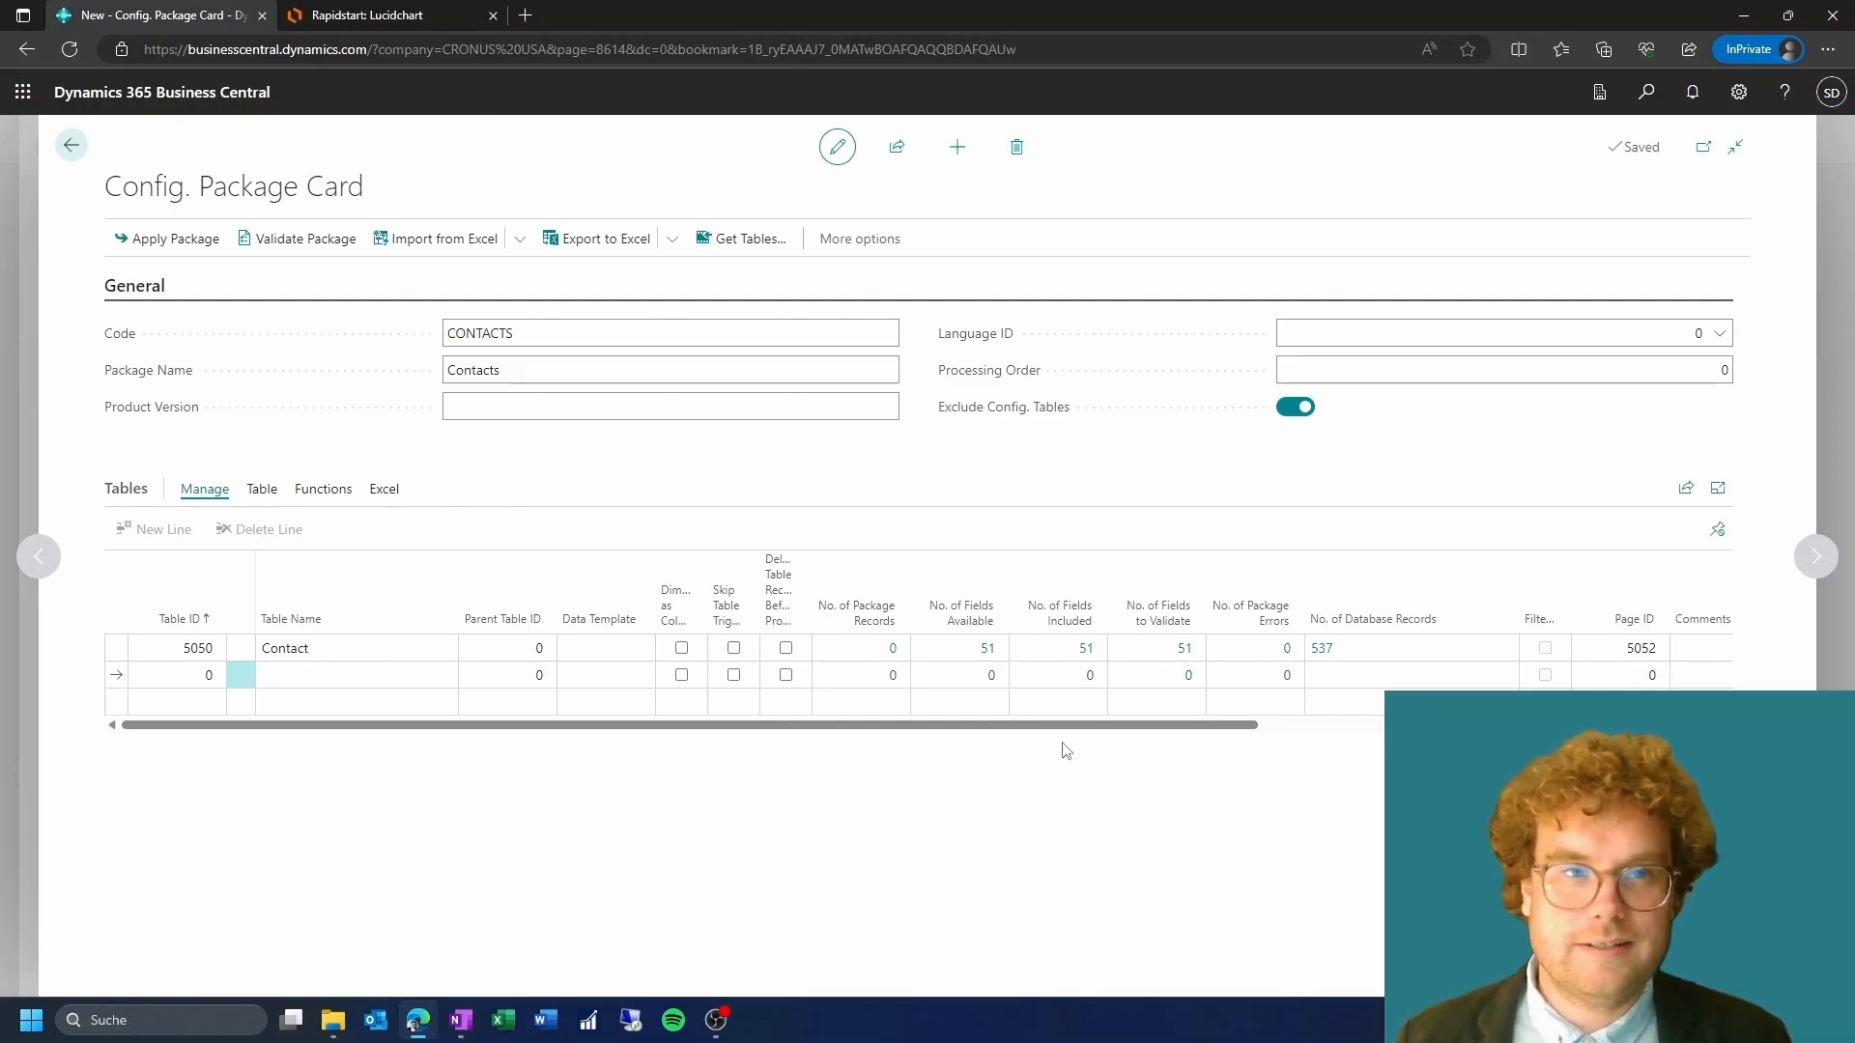
Review the Create Configuration Package and Assign Table(s) stages in the Lucidchart Rapidstart process diagram, and return to the package card
{"action": "left_click", "coordinate": [375, 10]}
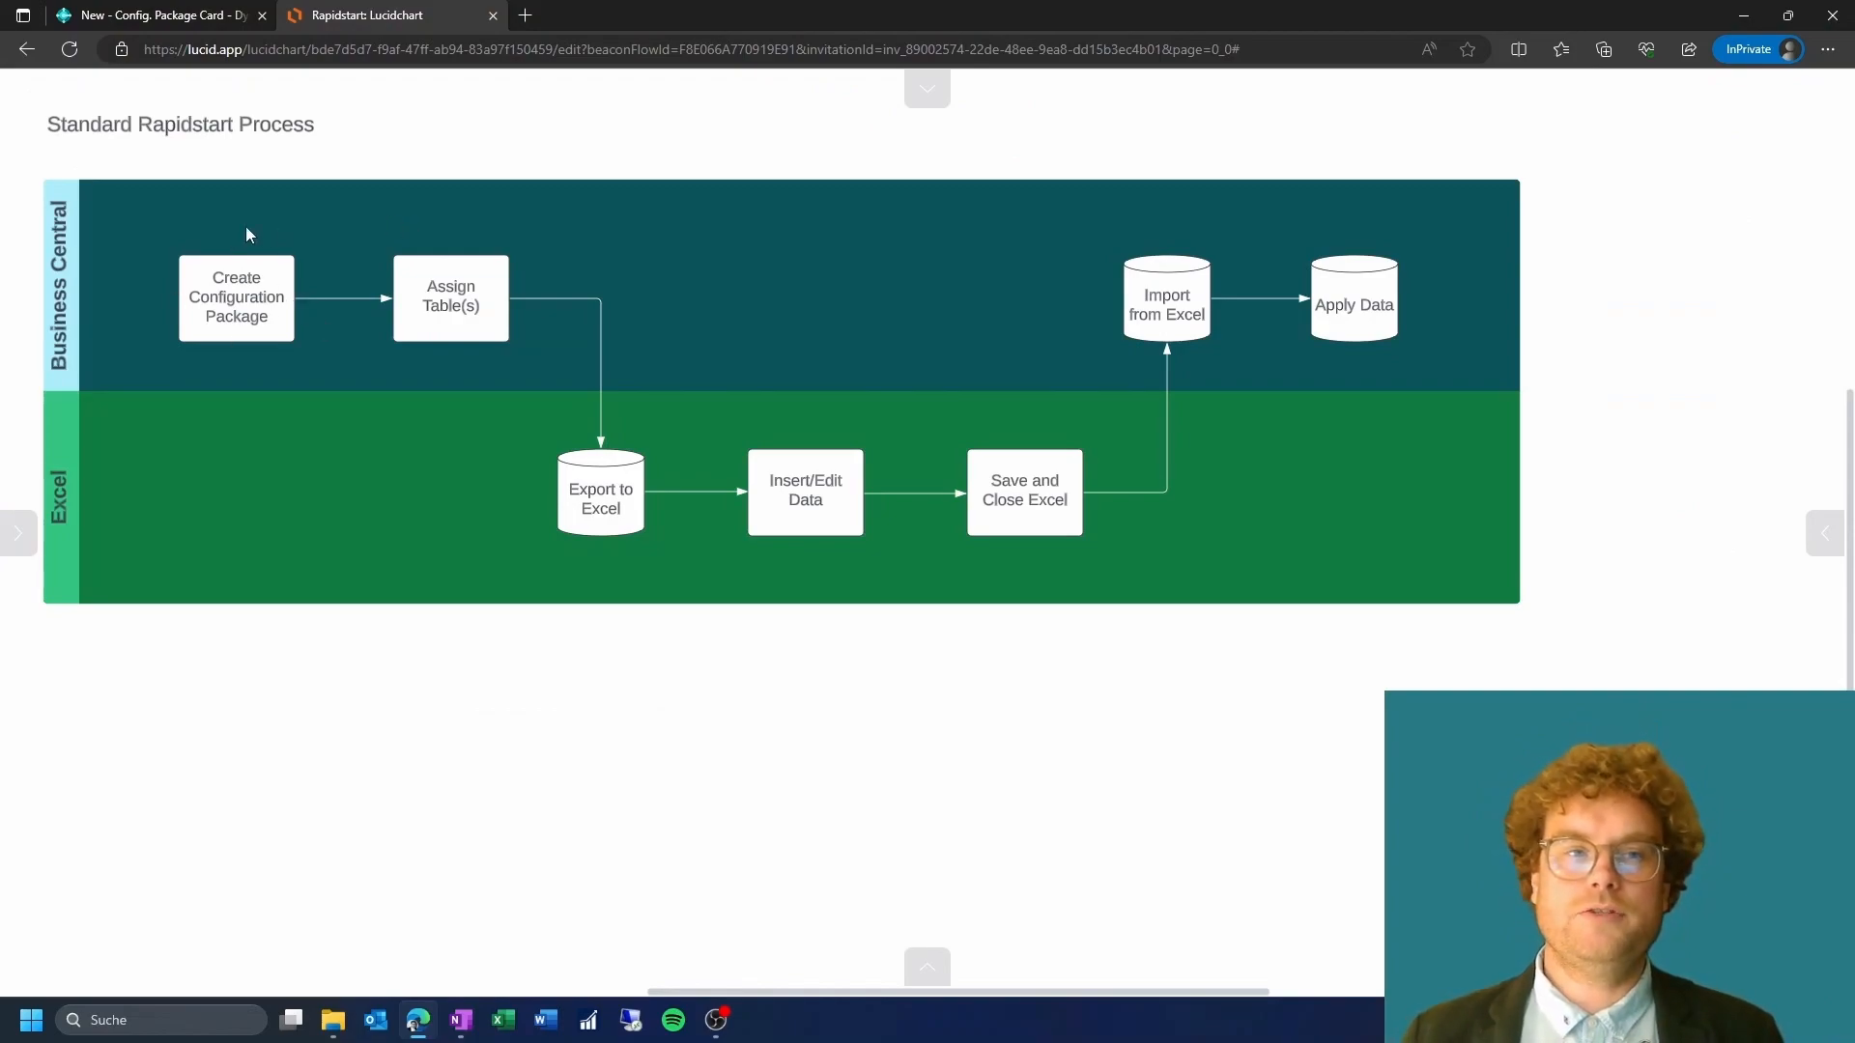
{"action": "left_click", "coordinate": [223, 327]}
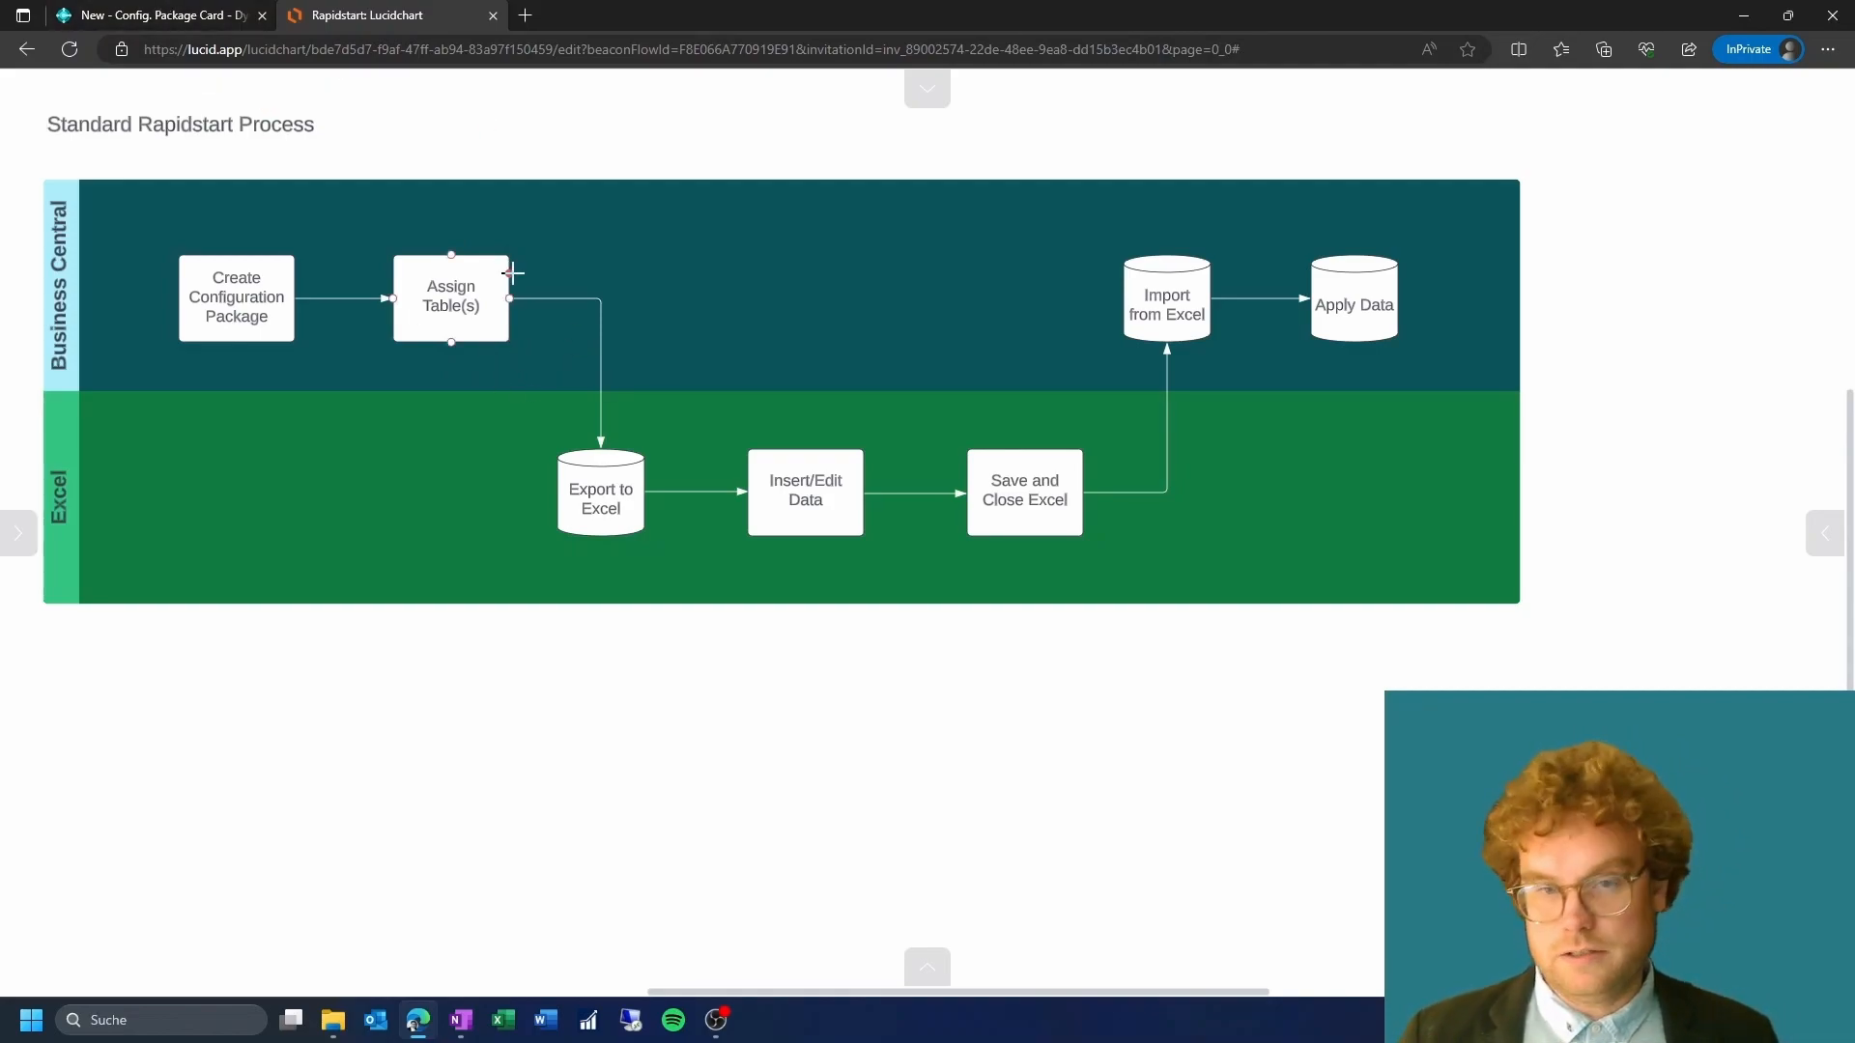
{"action": "left_click", "coordinate": [203, 9]}
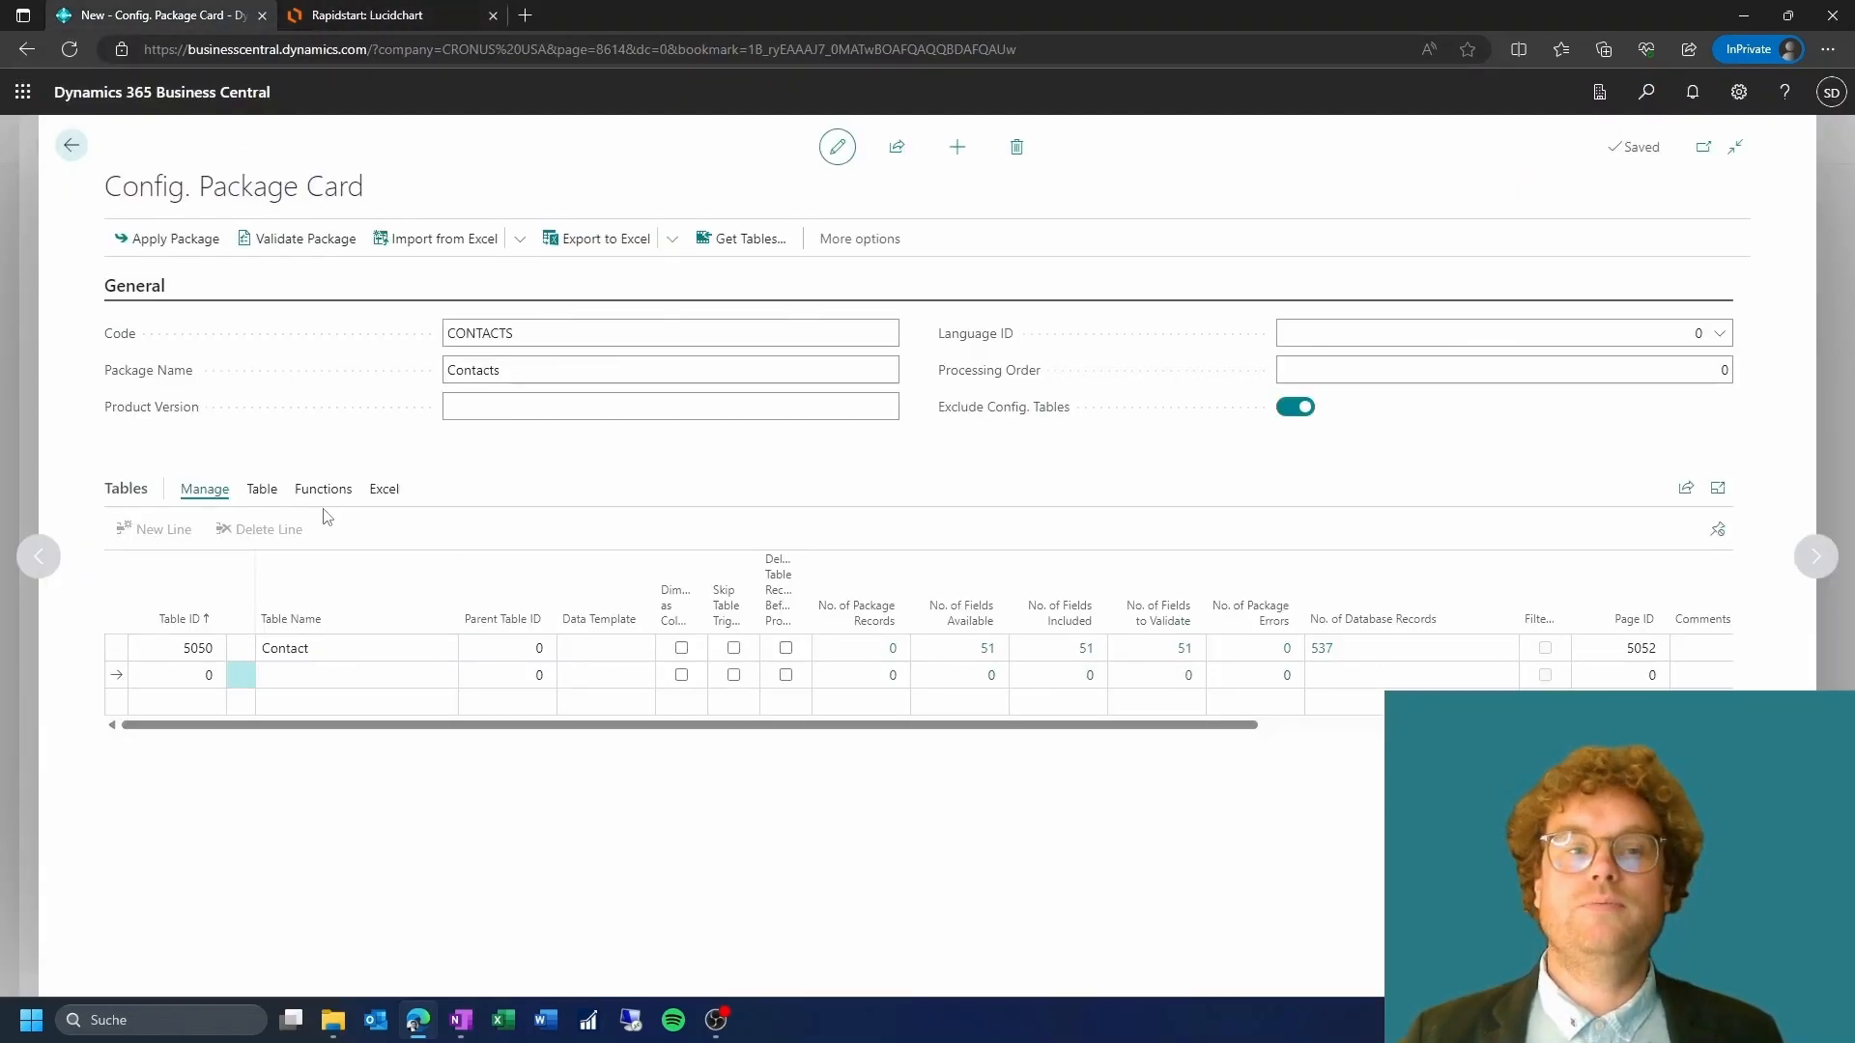
Export the CONTACTS package to Excel and open the downloaded workbook for editing
{"action": "left_click", "coordinate": [625, 239]}
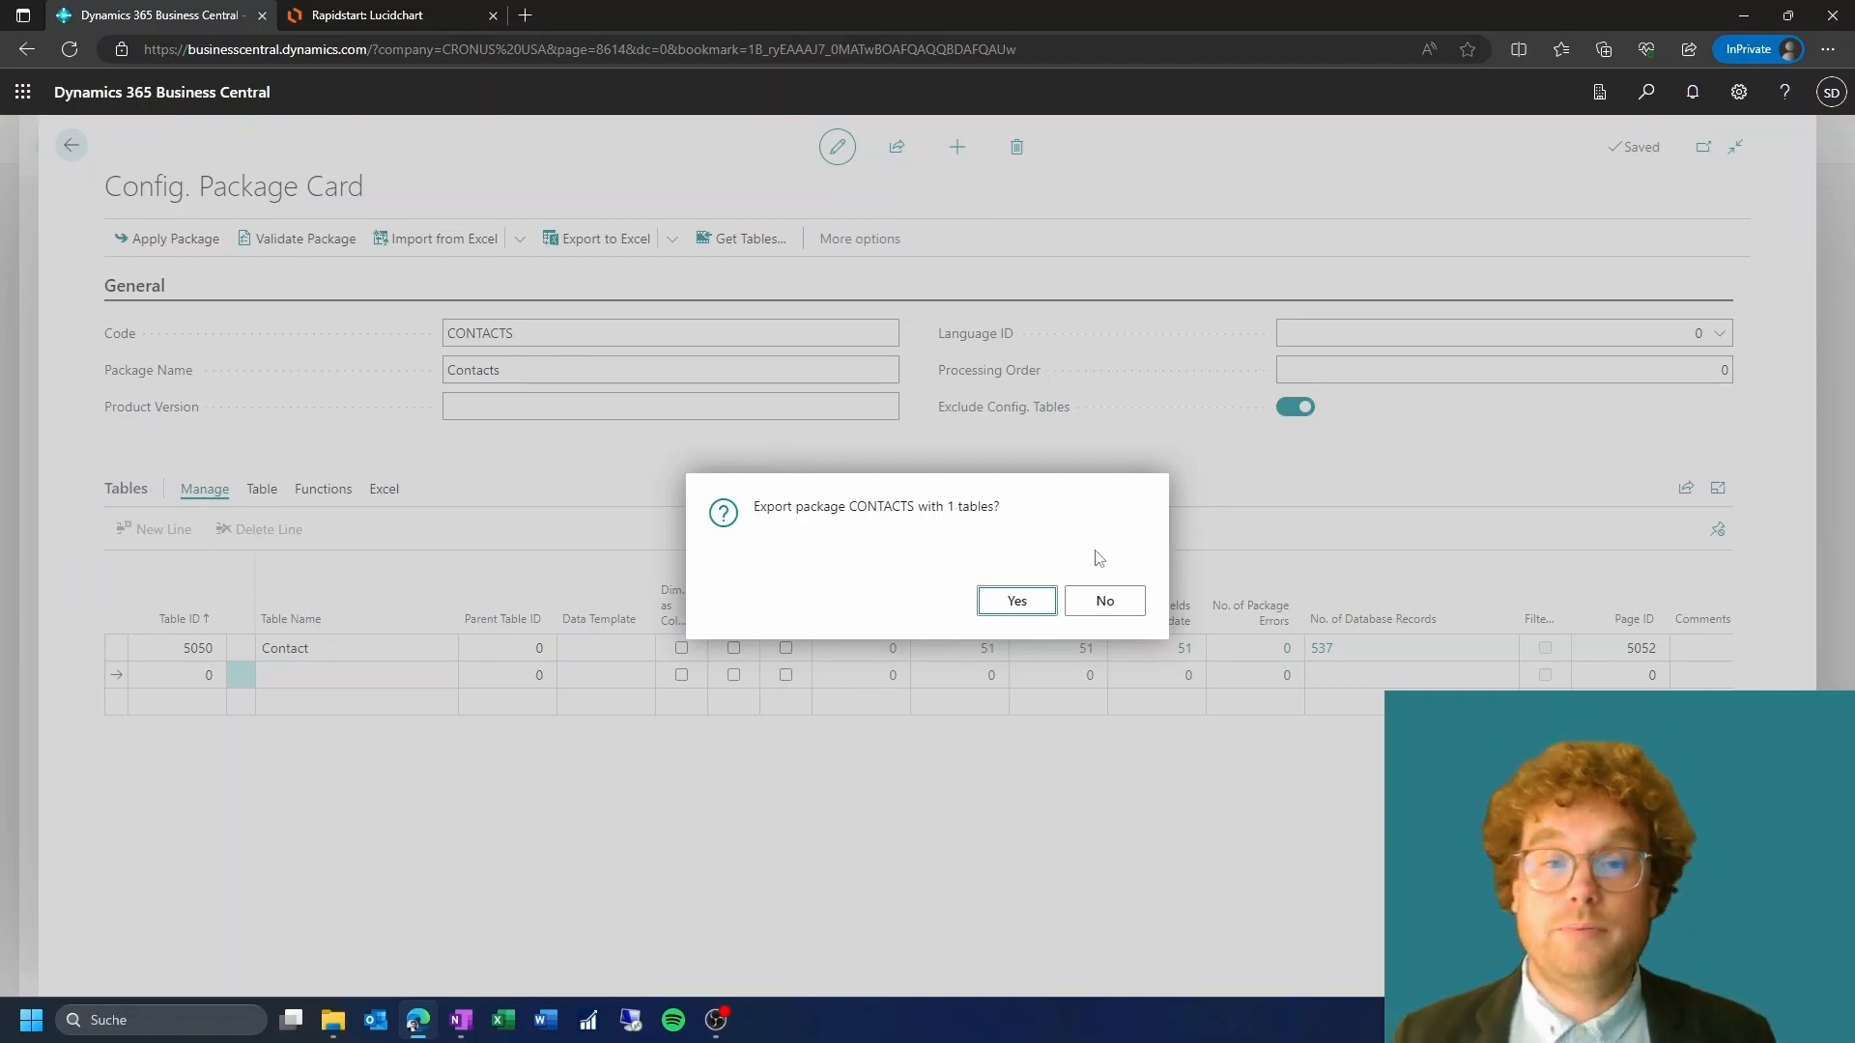
{"action": "left_click", "coordinate": [1028, 605]}
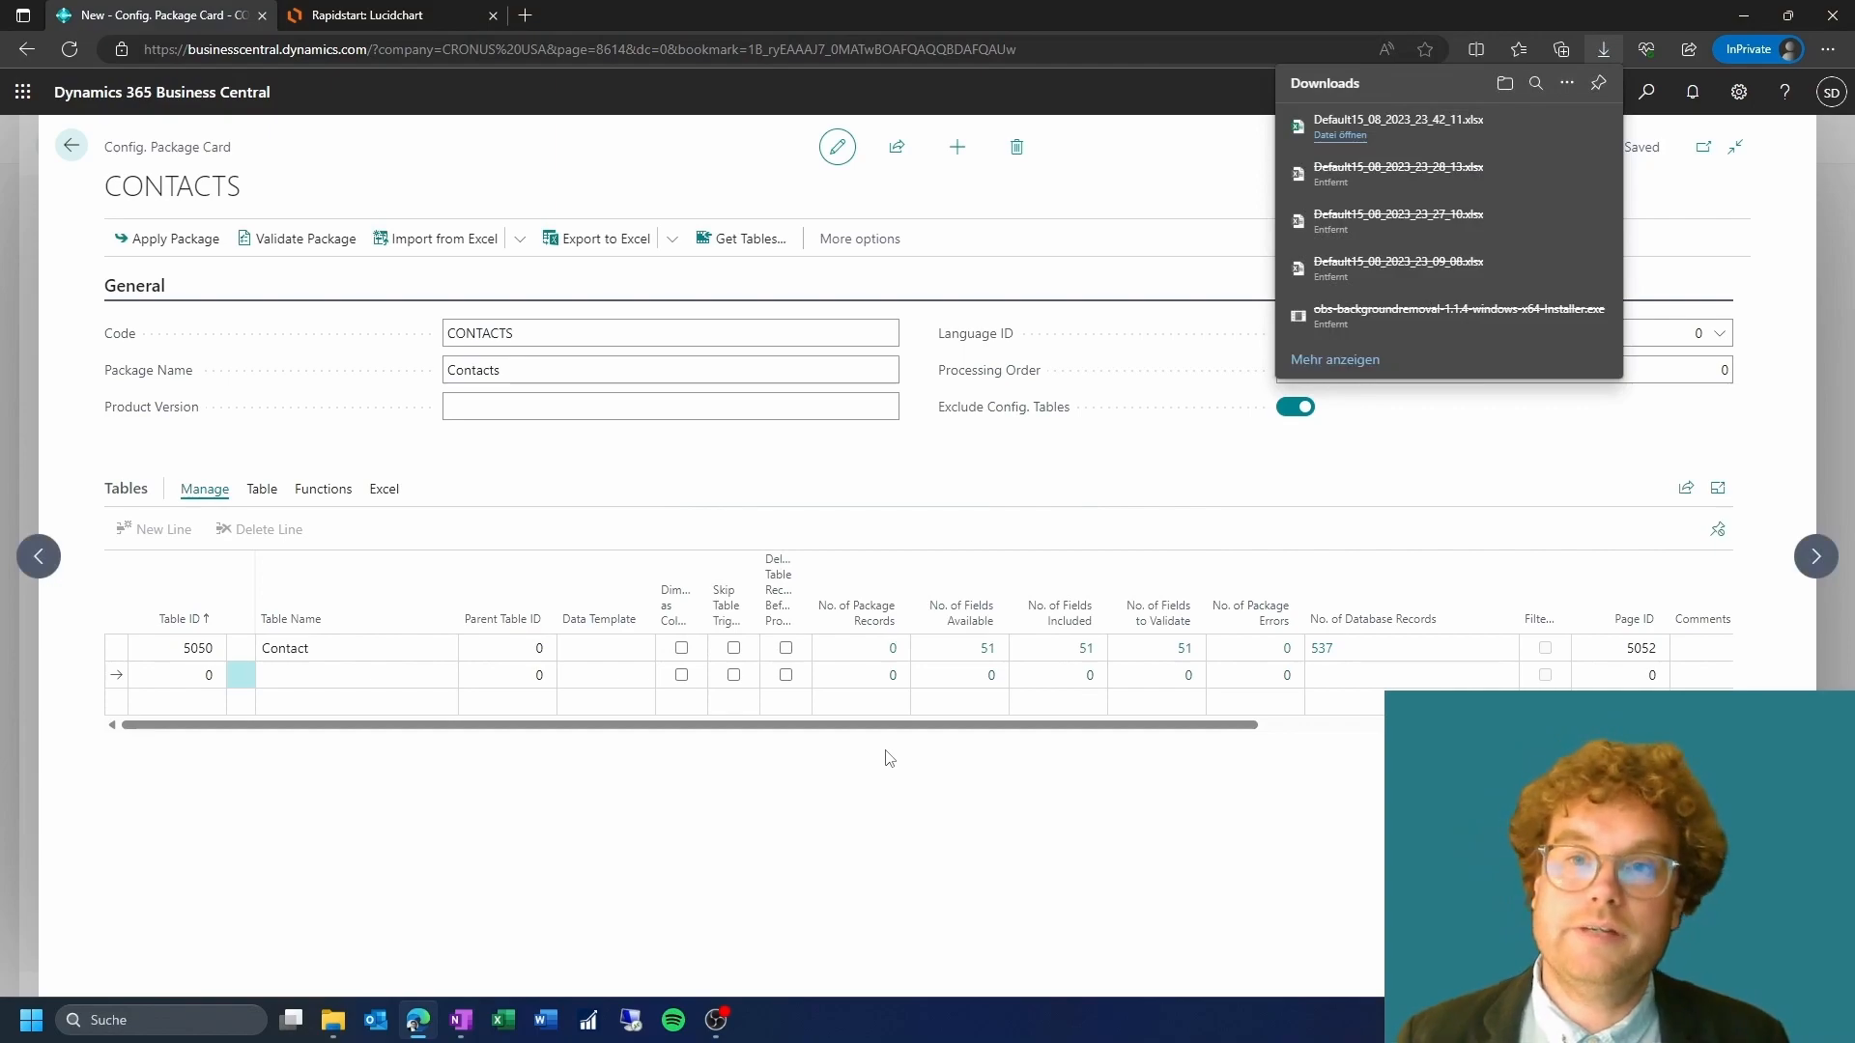
{"action": "left_click", "coordinate": [1357, 143]}
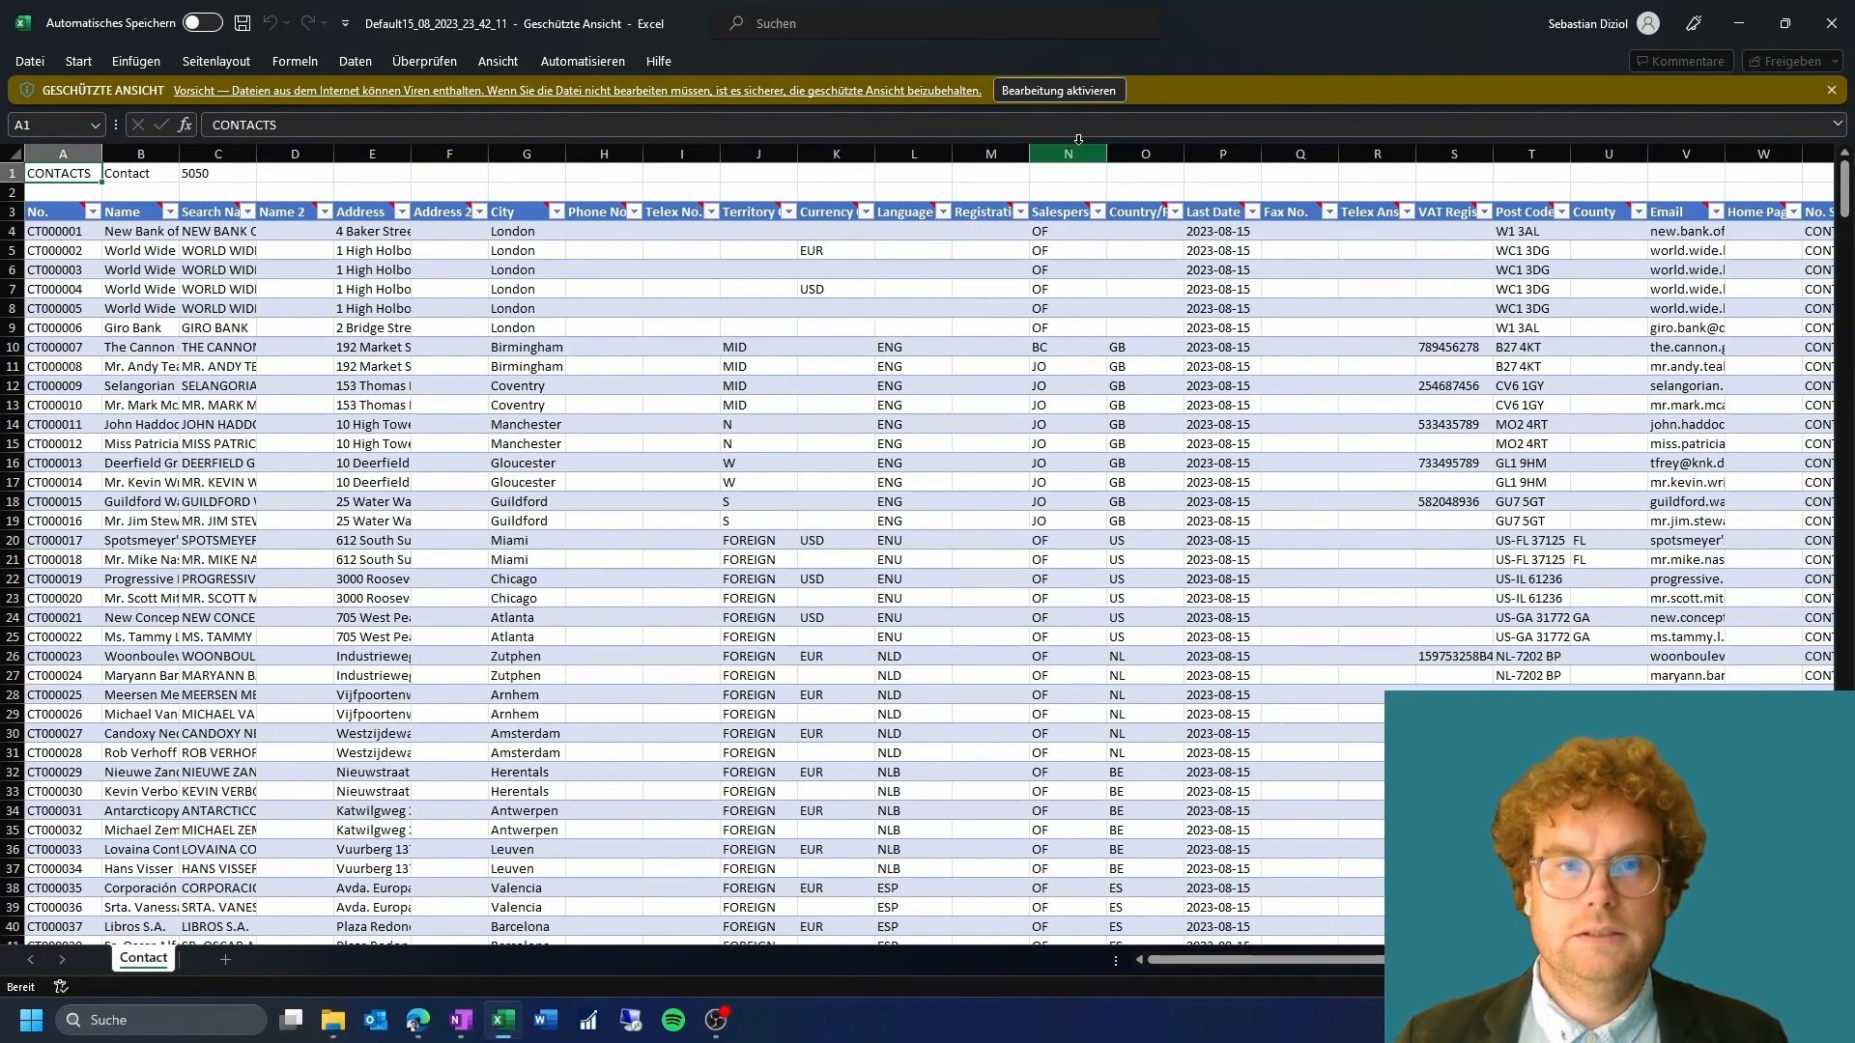
{"action": "left_click", "coordinate": [1093, 90]}
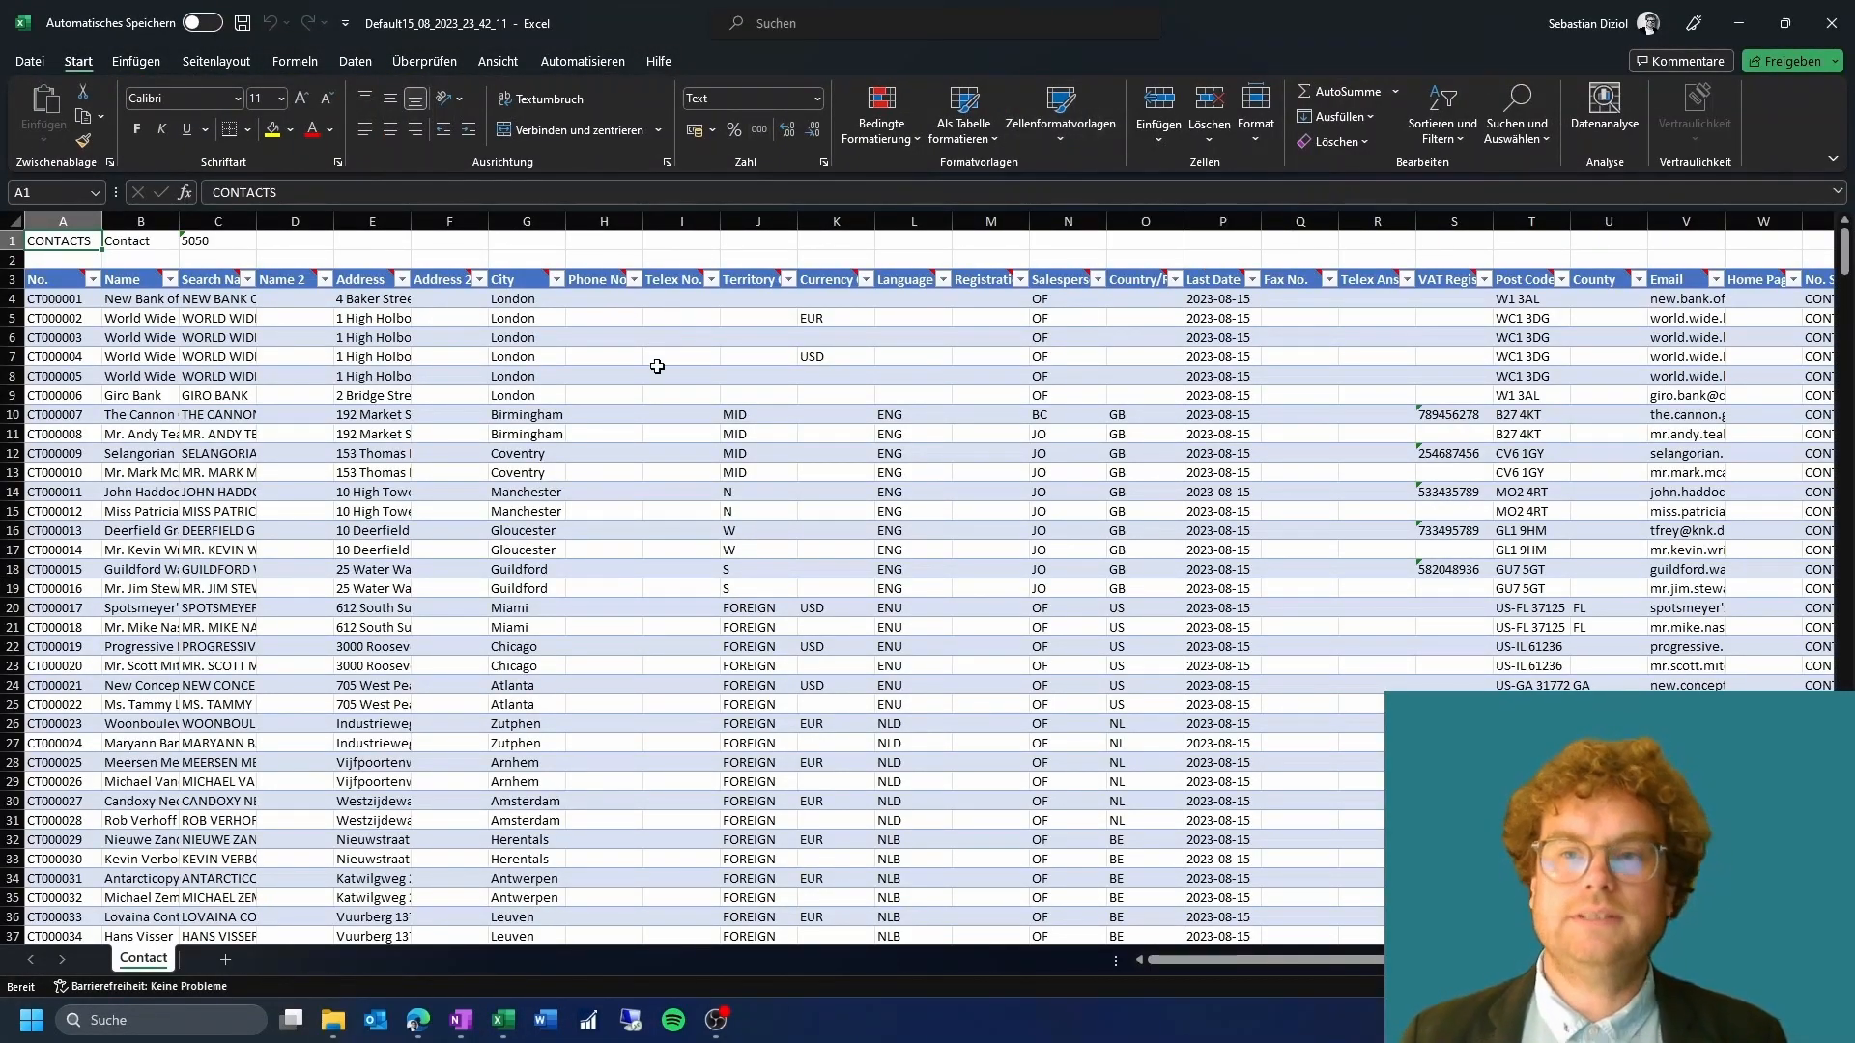
Look through the exported contacts and filter the Salesperson Code column to show only OF
{"action": "scroll", "coordinate": [426, 449], "scroll_direction": "down", "scroll_amount": 11}
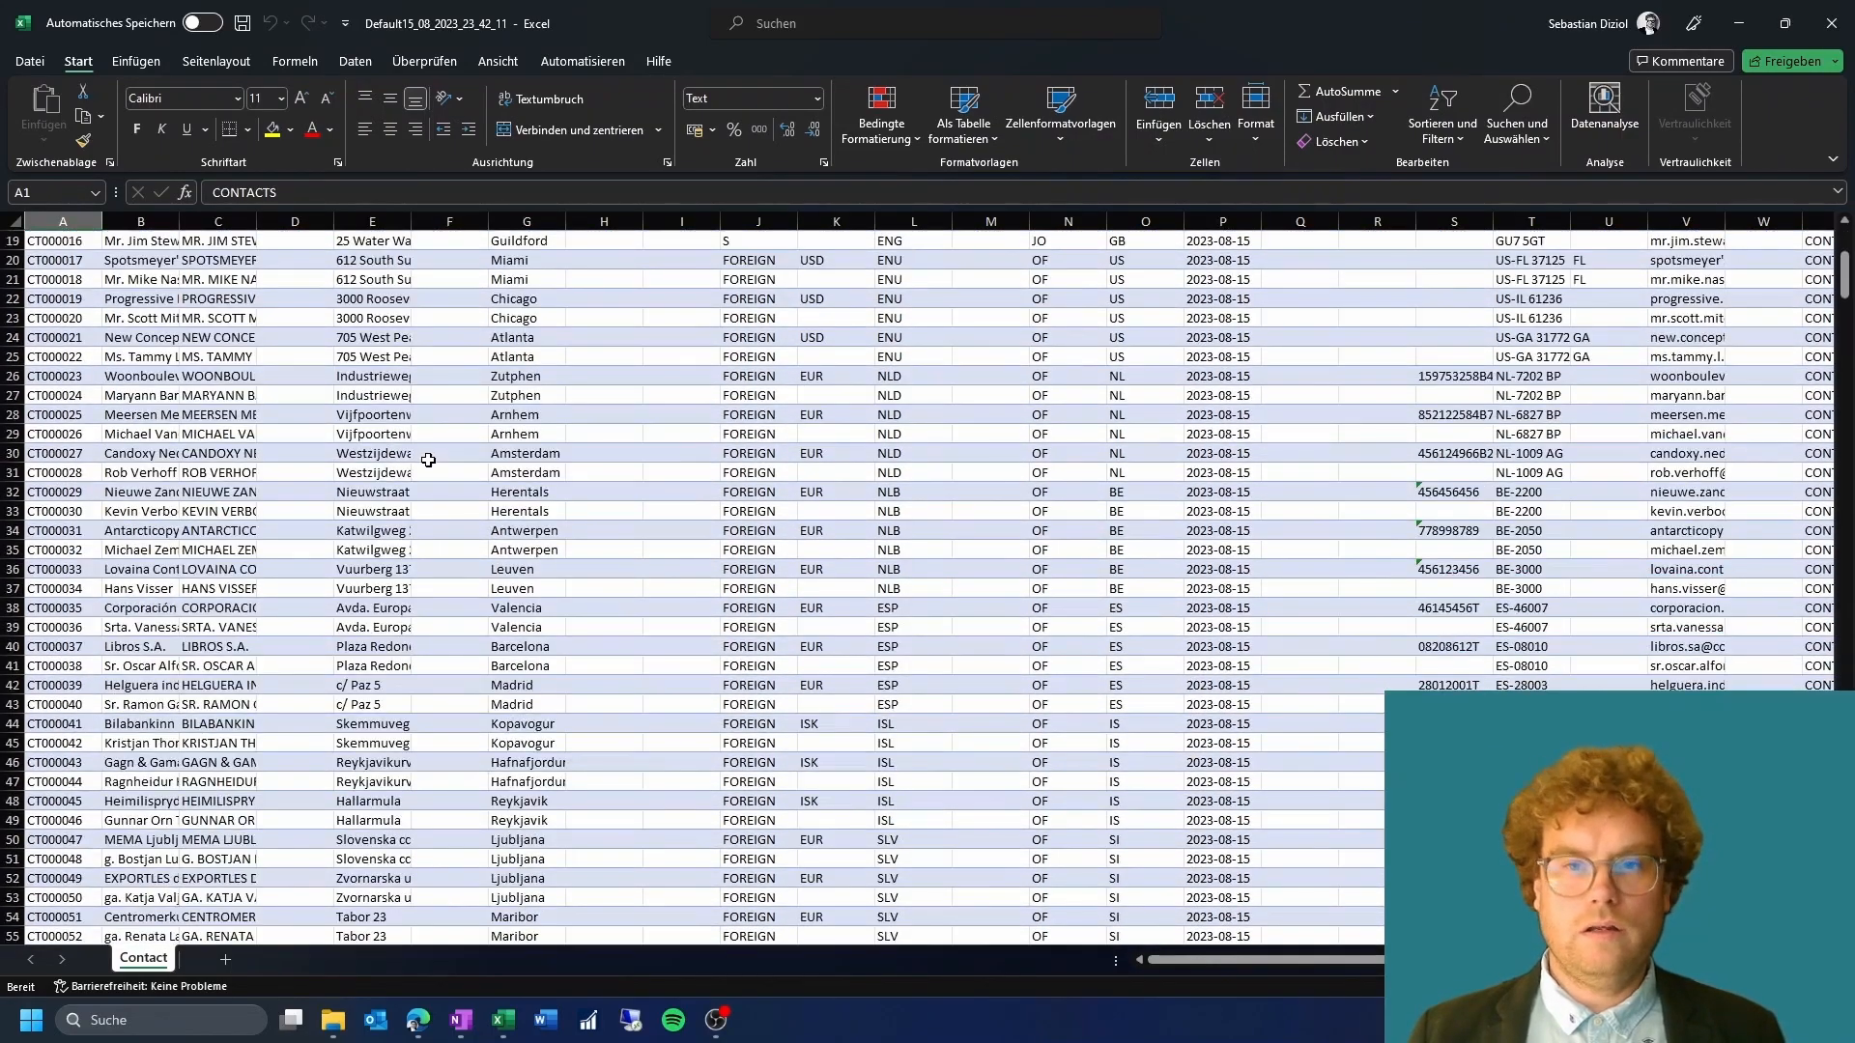
{"action": "scroll", "coordinate": [1270, 644], "scroll_direction": "down", "scroll_amount": 12}
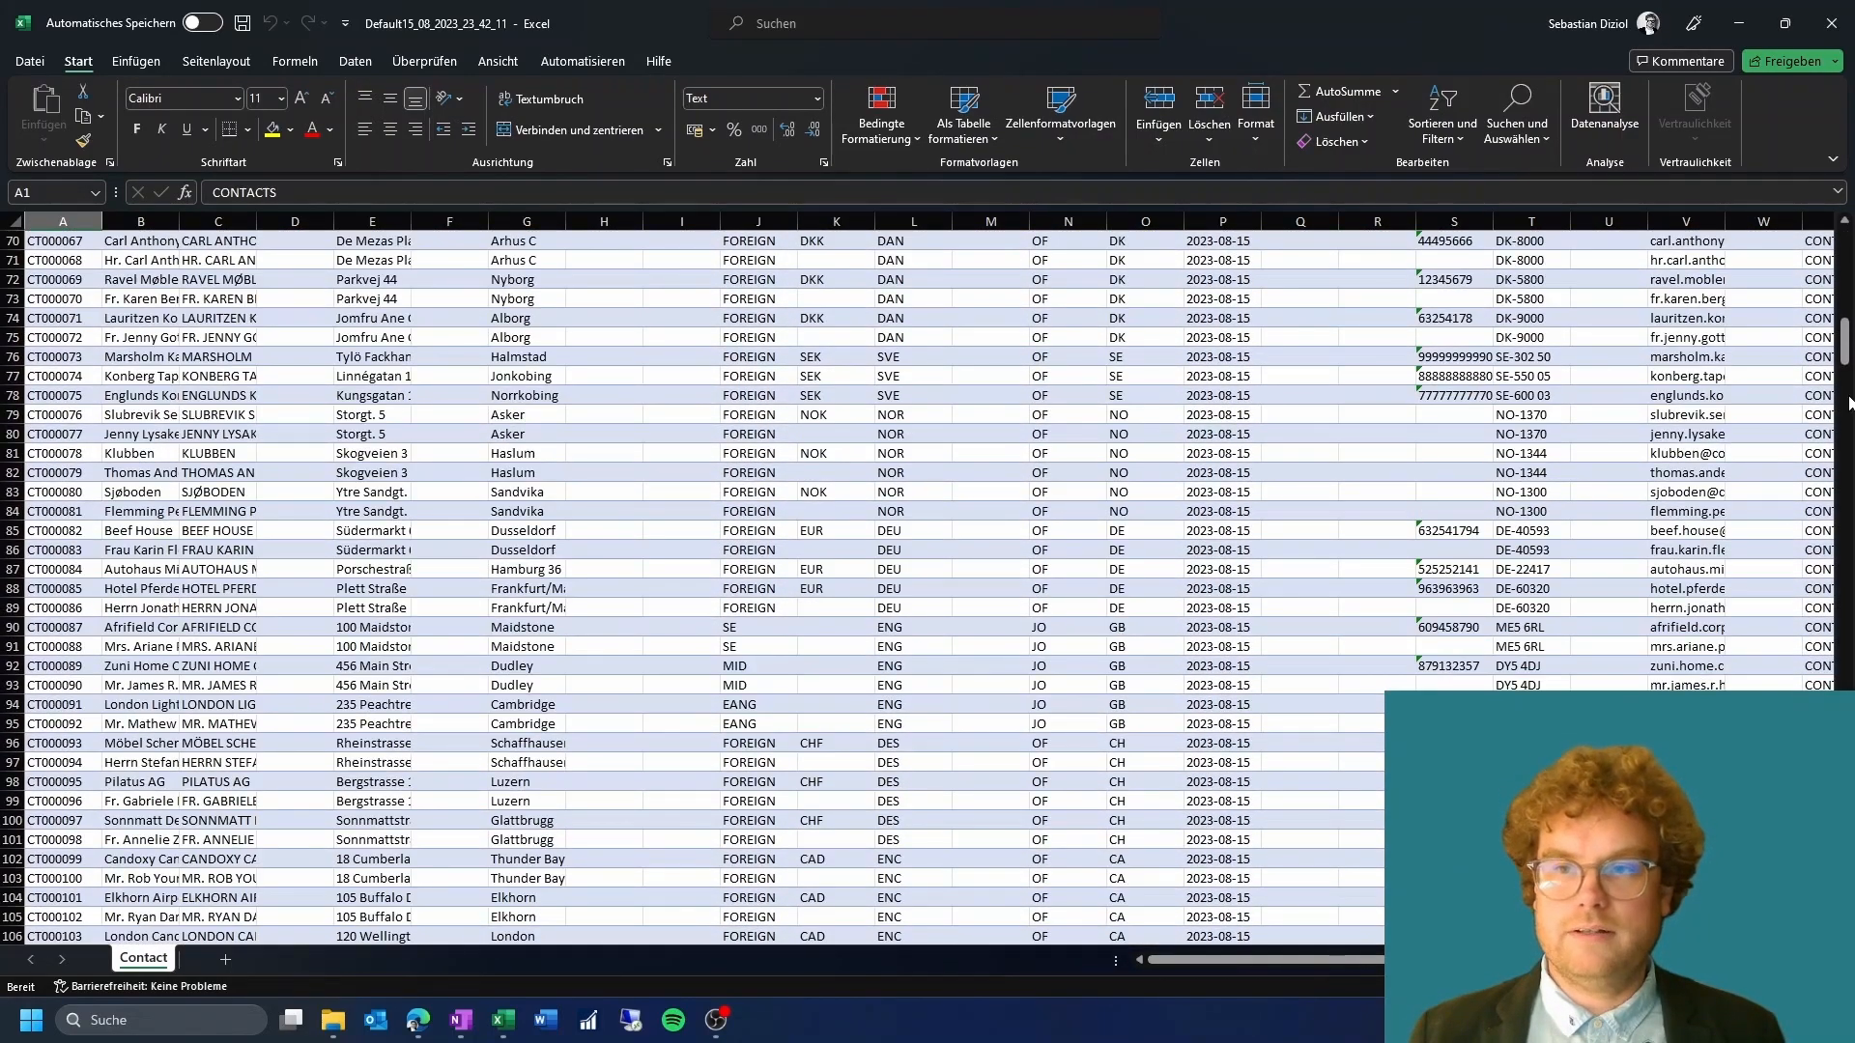
{"action": "left_click_drag", "start_coordinate": [1845, 345], "coordinate": [1847, 428]}
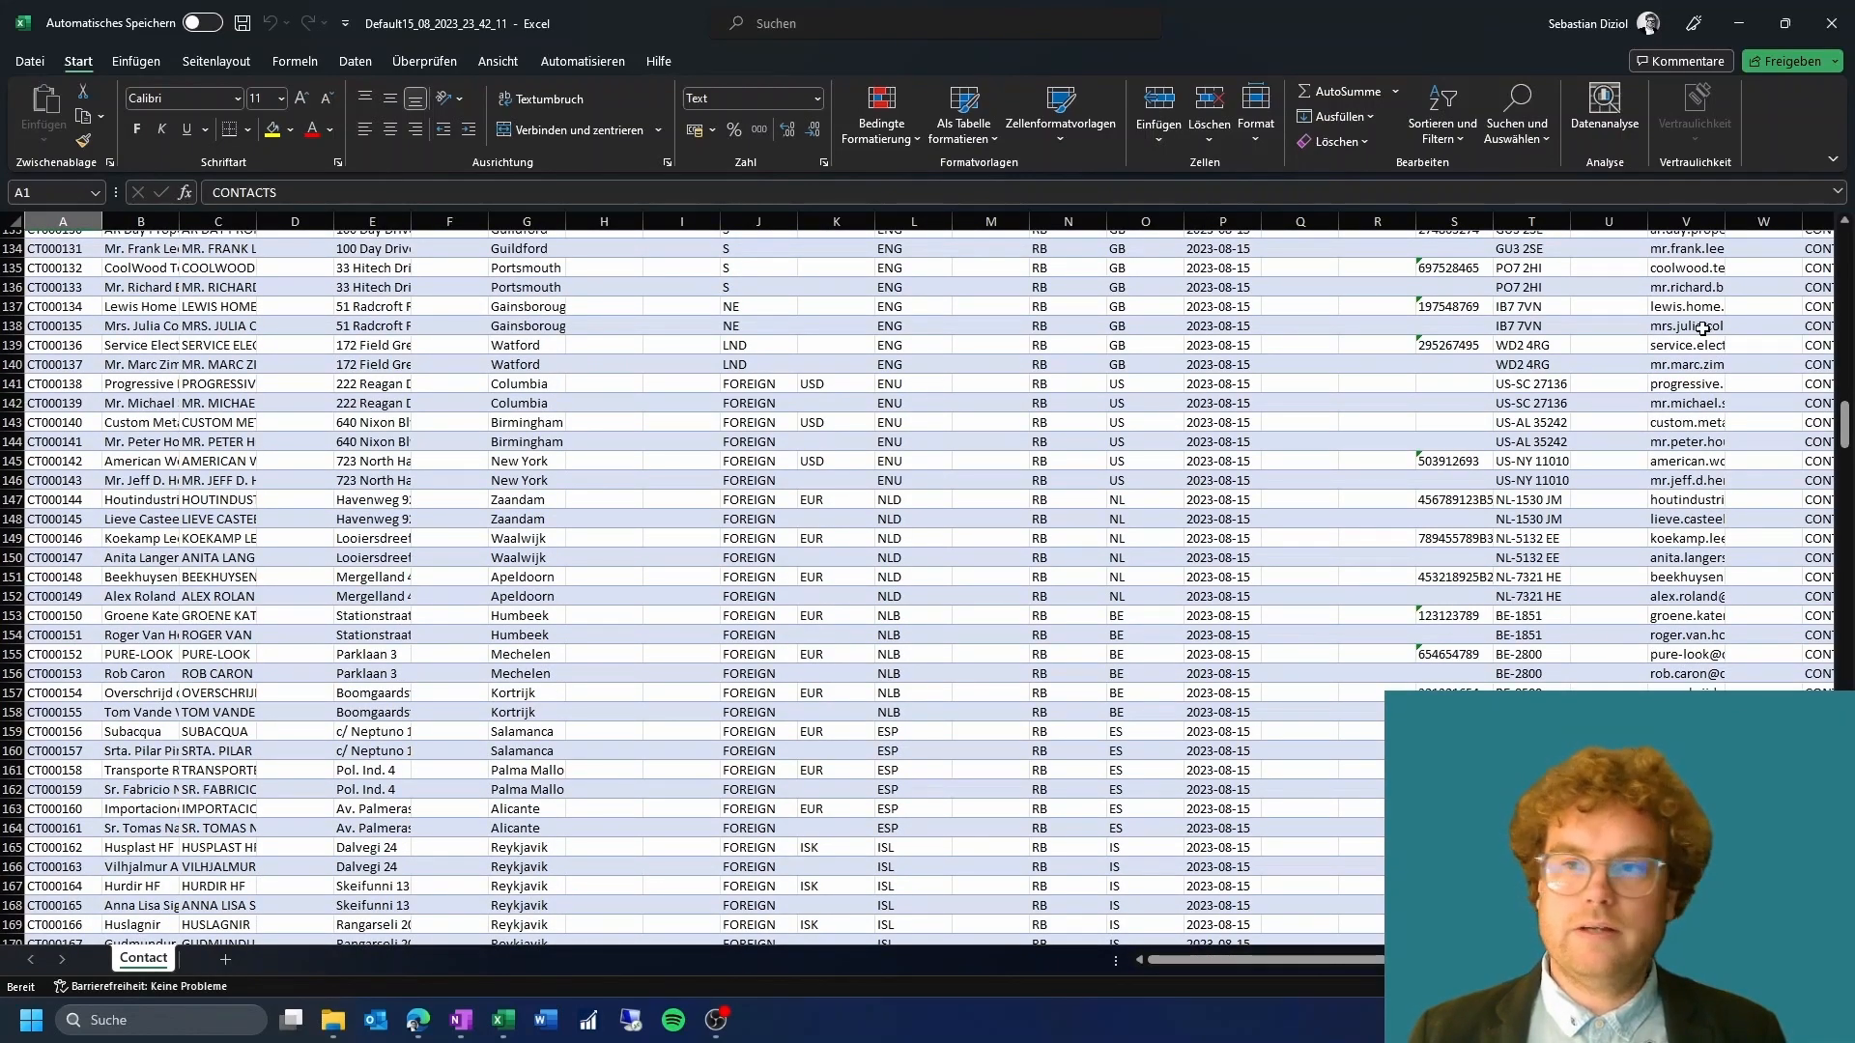
{"action": "key", "text": "ctrl+Home"}
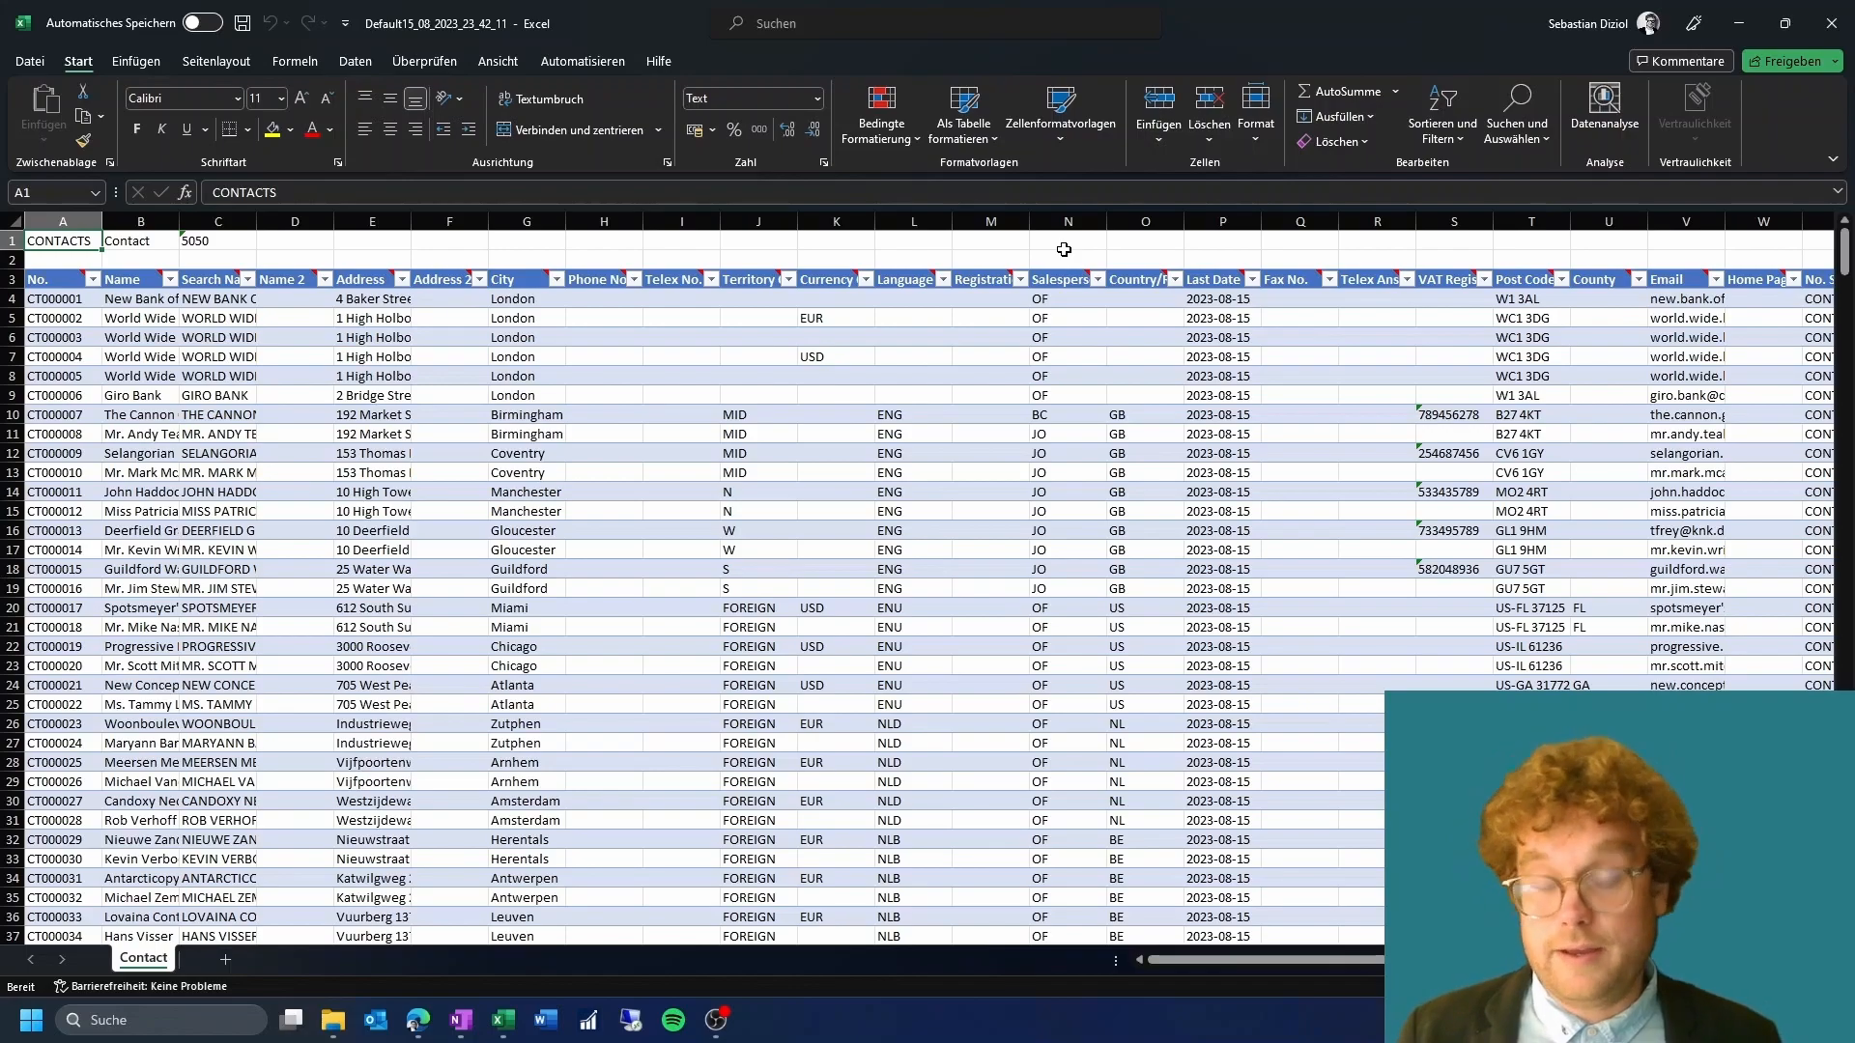
{"action": "left_click", "coordinate": [1098, 279]}
{"action": "left_click", "coordinate": [904, 514]}
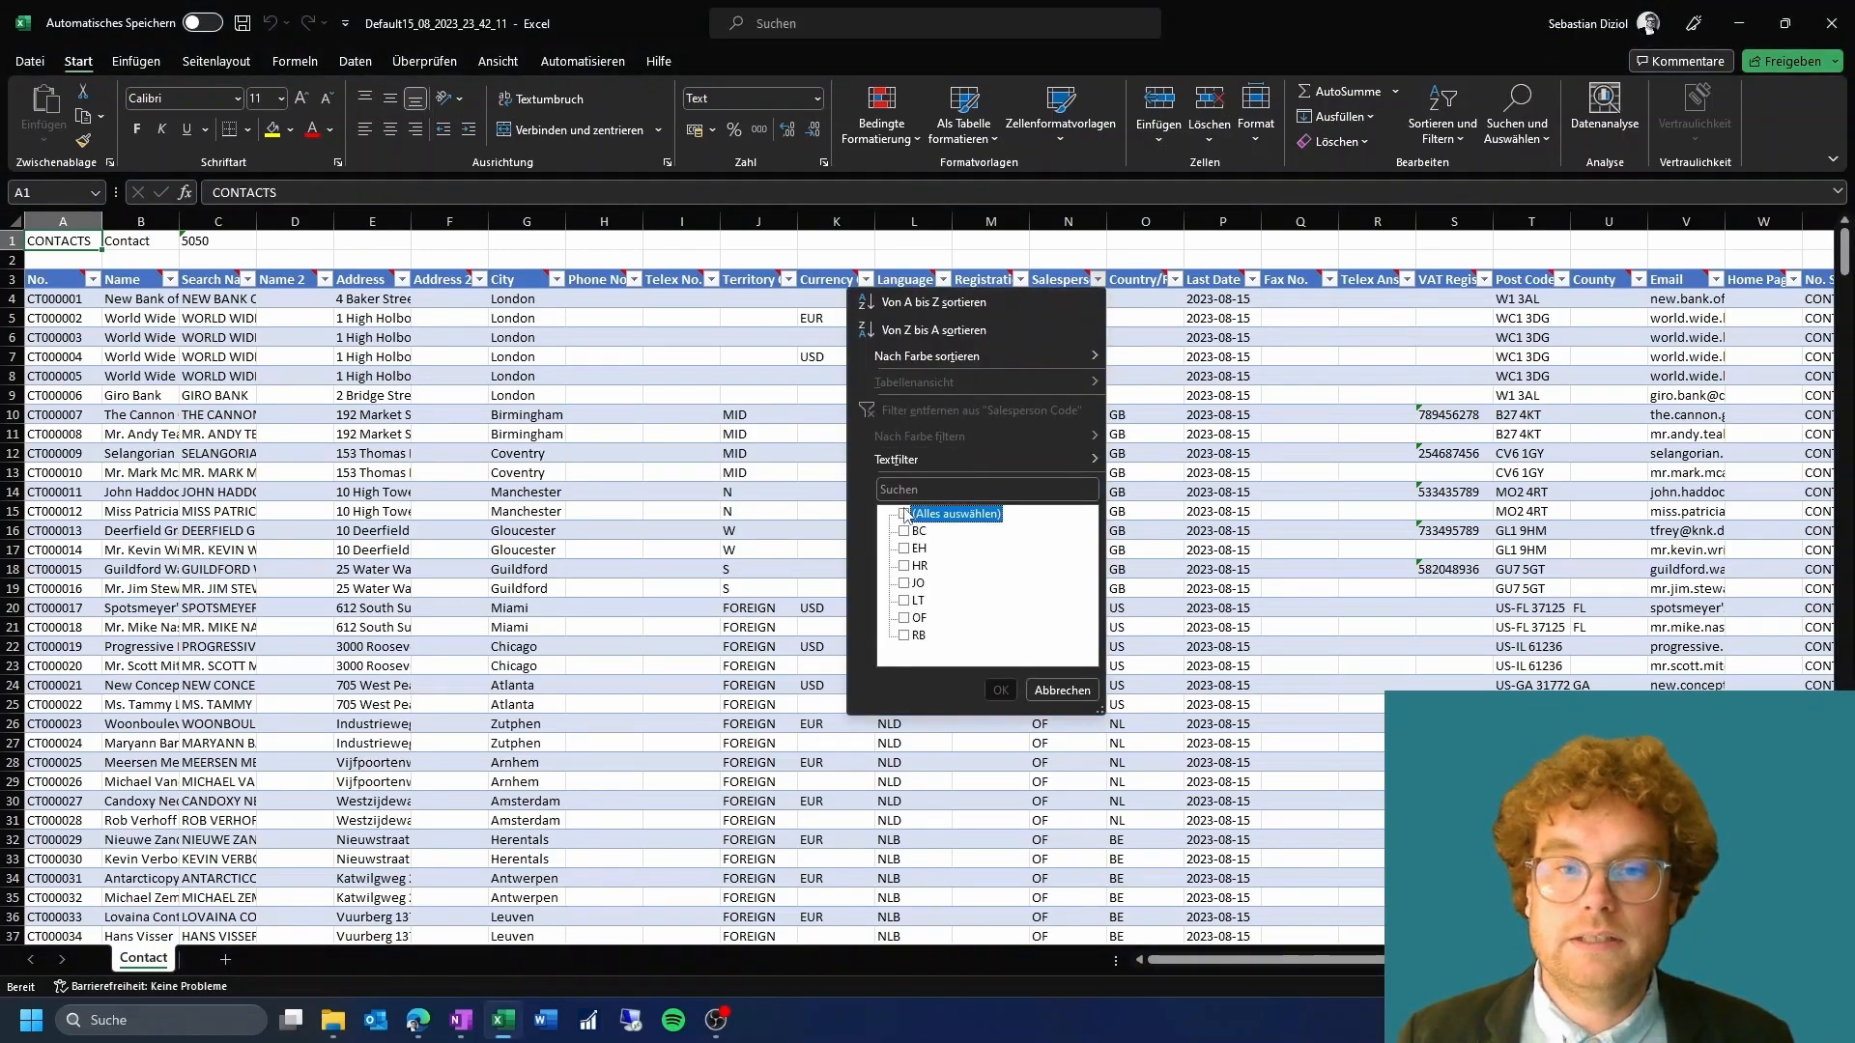
{"action": "left_click", "coordinate": [905, 619]}
{"action": "left_click", "coordinate": [1004, 690]}
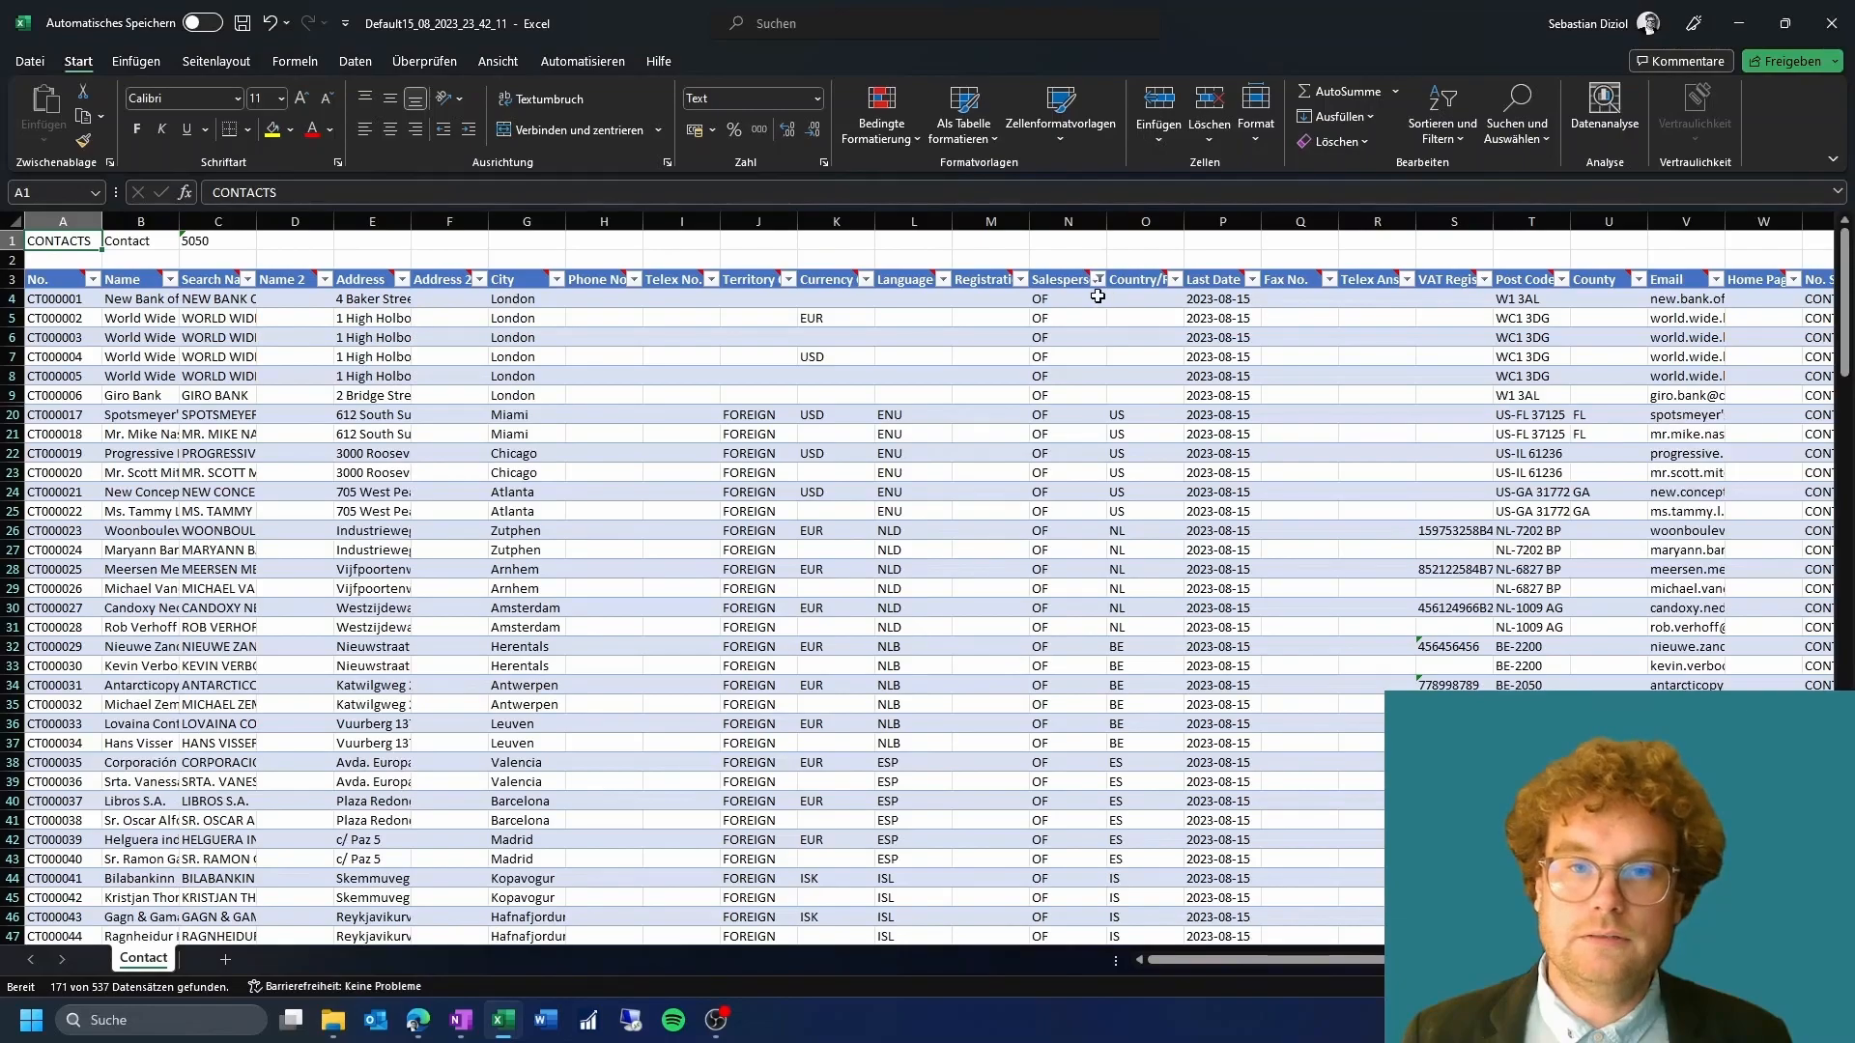
Set the salesperson code of the first filtered contact to KH and fill it down through all filtered rows
{"action": "left_click", "coordinate": [1073, 301]}
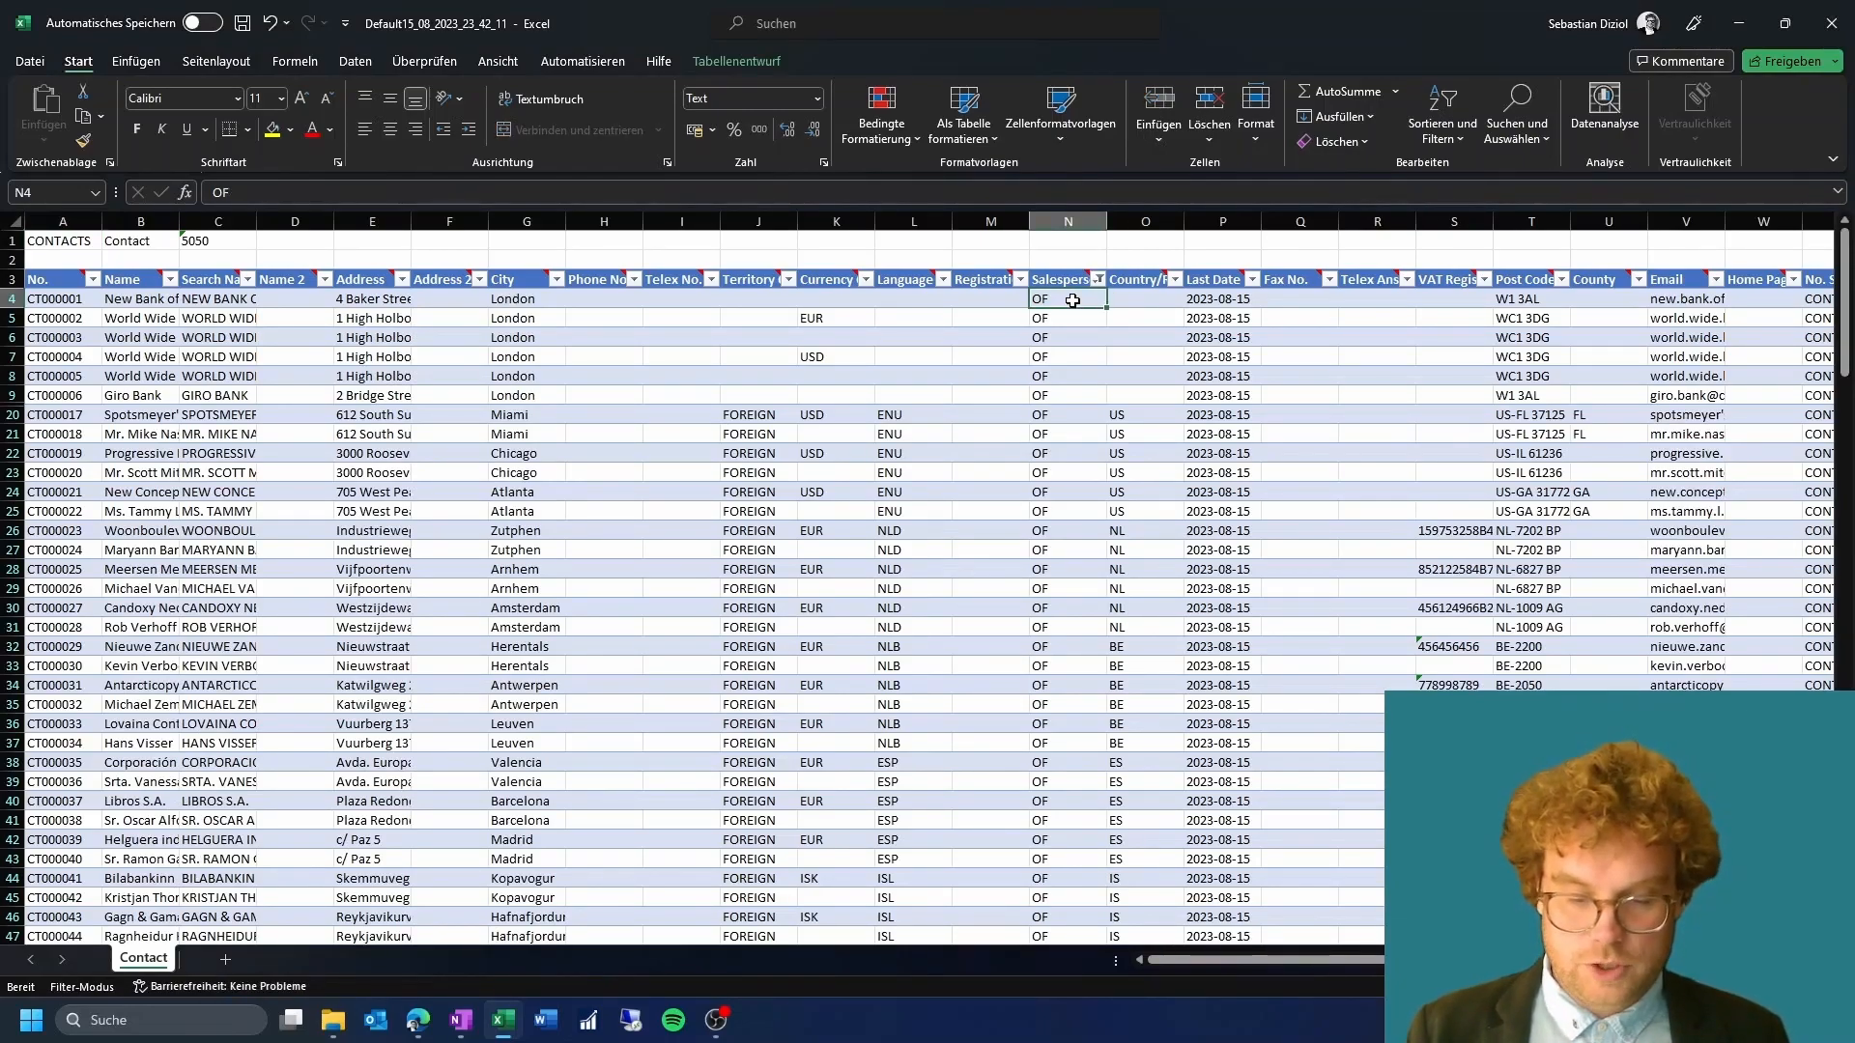
{"action": "type", "text": "KH"}
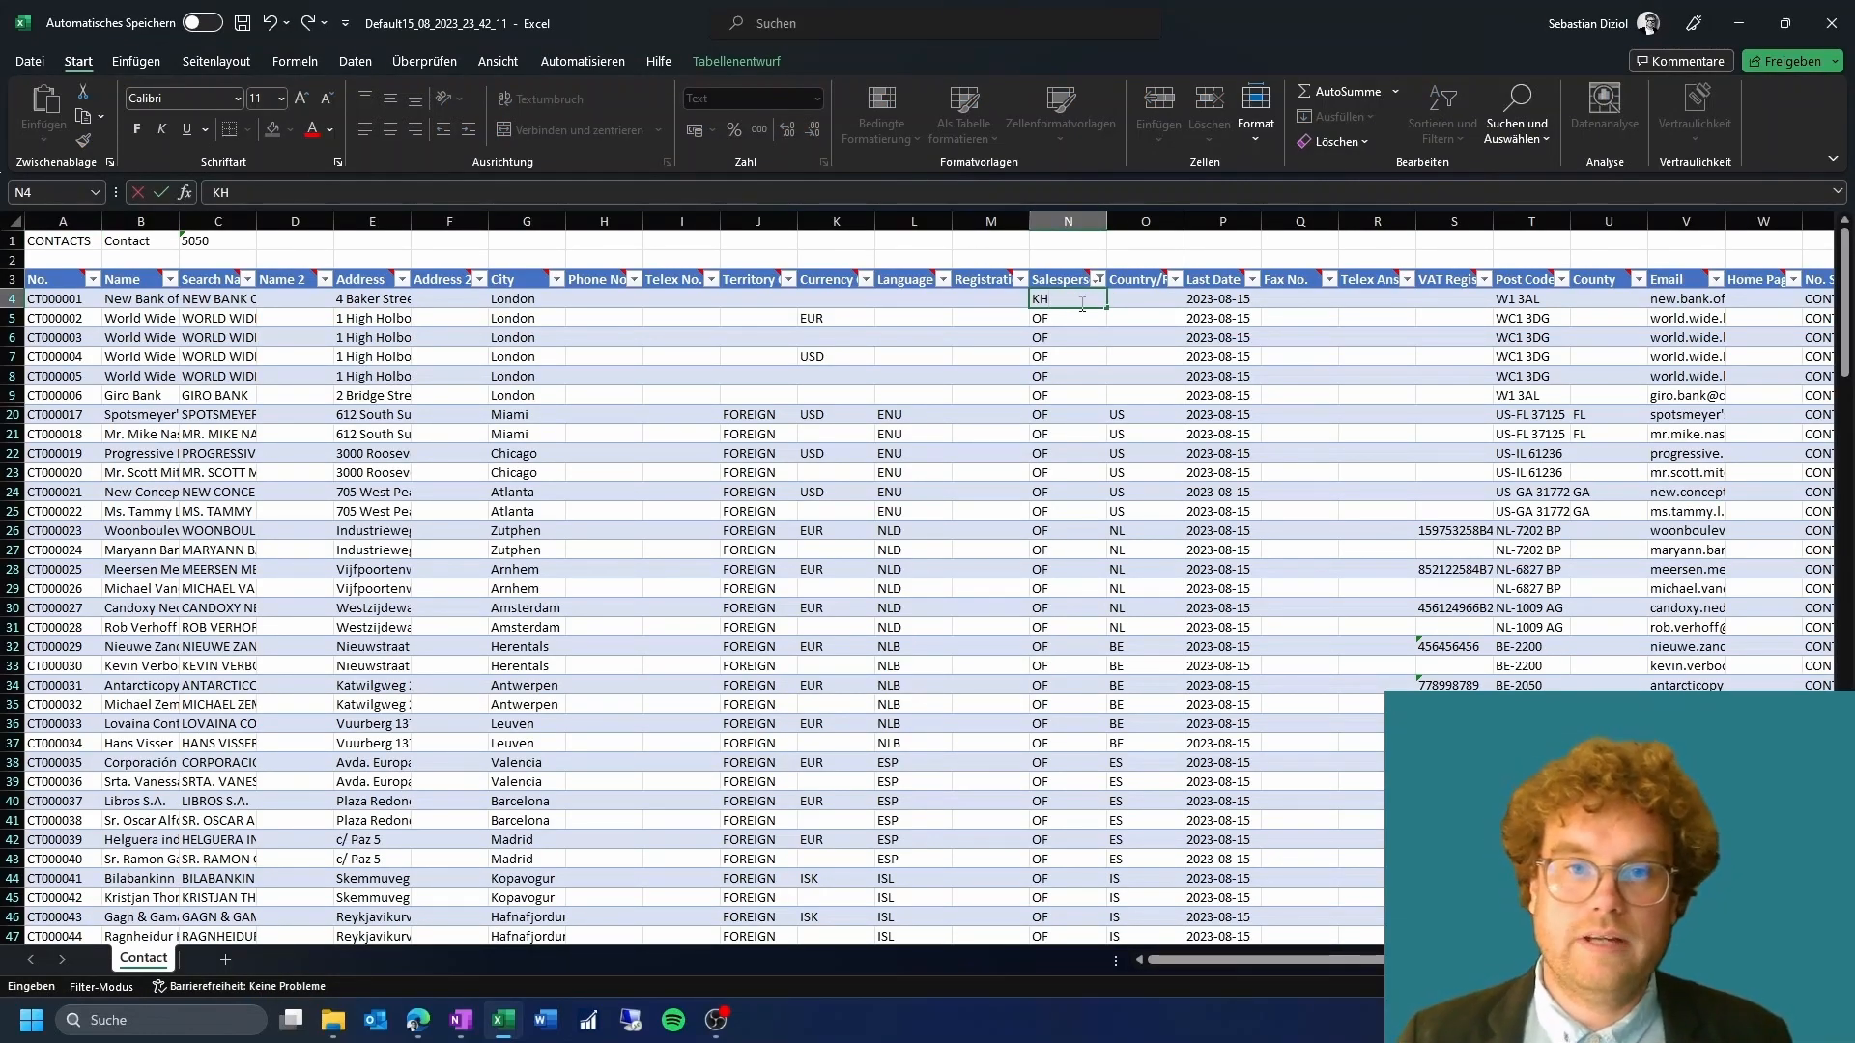
{"action": "left_click", "coordinate": [1058, 307]}
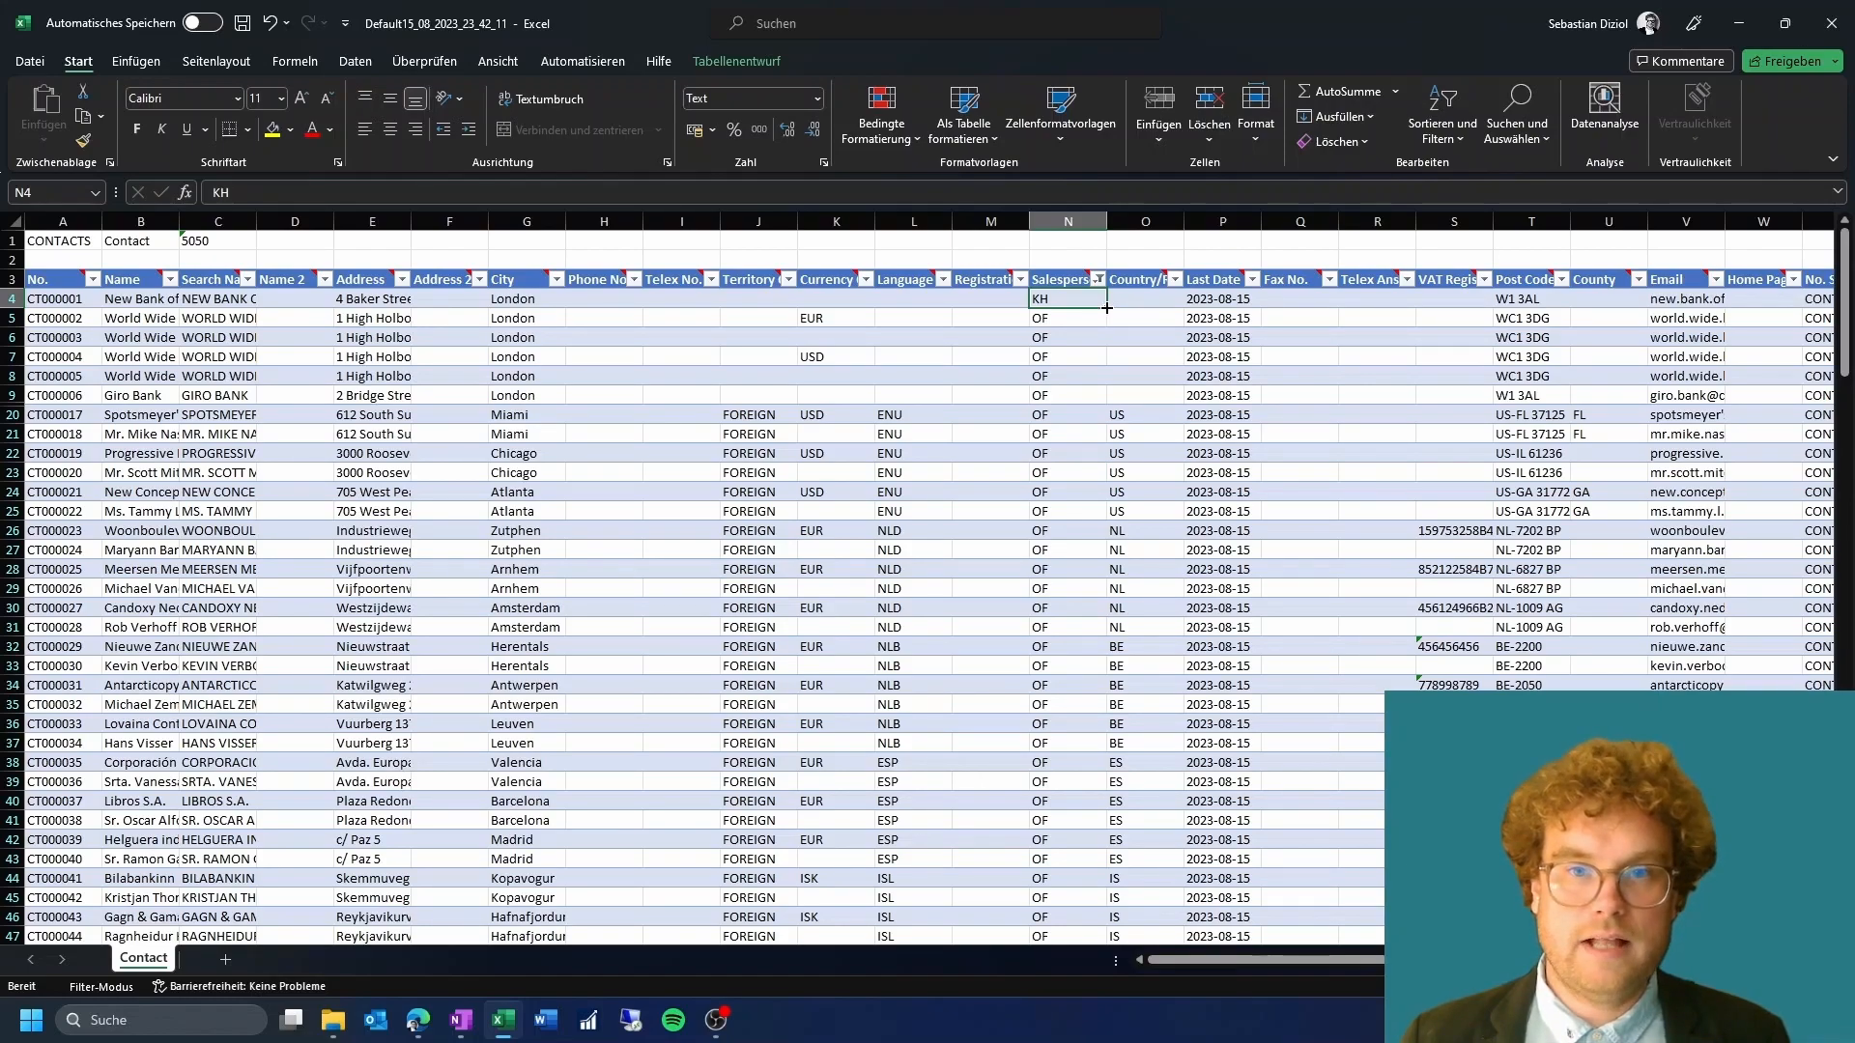
{"action": "double_click", "coordinate": [1107, 307]}
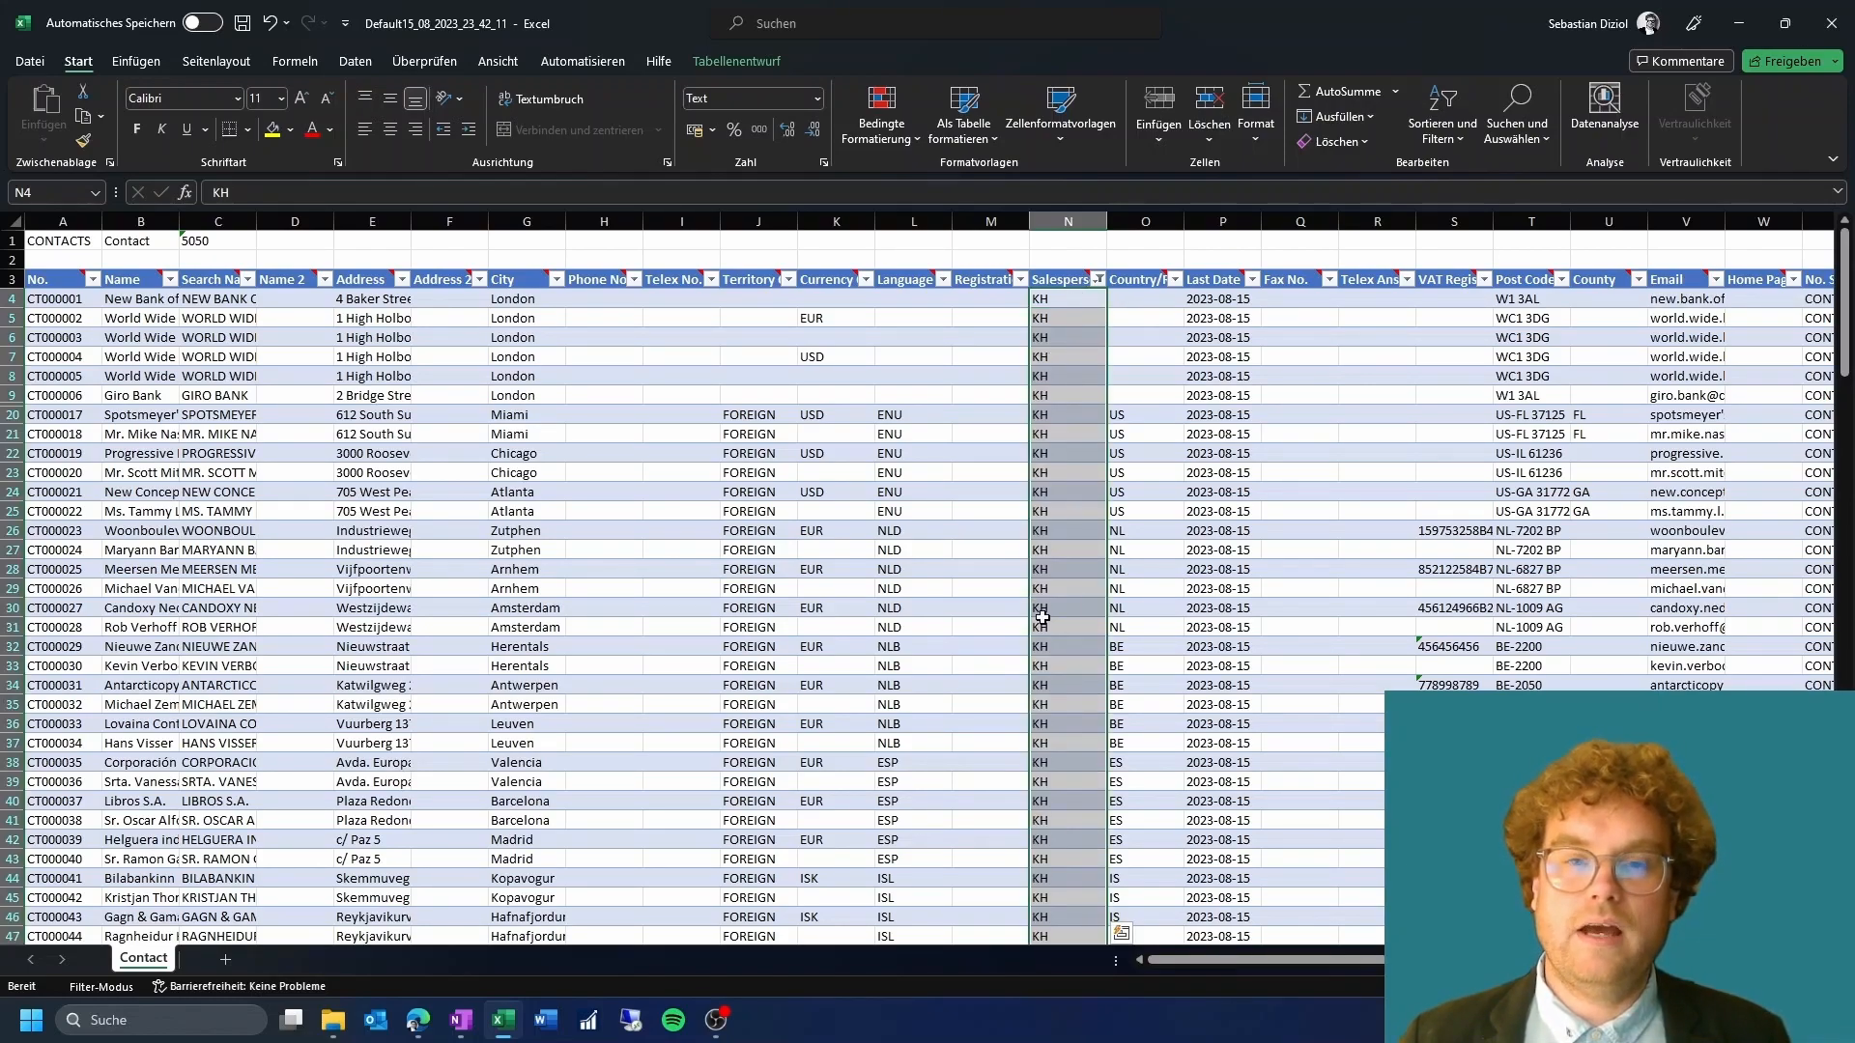
{"action": "scroll", "coordinate": [1062, 617], "scroll_direction": "down", "scroll_amount": 14}
{"action": "scroll", "coordinate": [1072, 616], "scroll_direction": "down", "scroll_amount": 20}
{"action": "scroll", "coordinate": [1072, 621], "scroll_direction": "up", "scroll_amount": 15}
{"action": "scroll", "coordinate": [1070, 637], "scroll_direction": "up", "scroll_amount": 17}
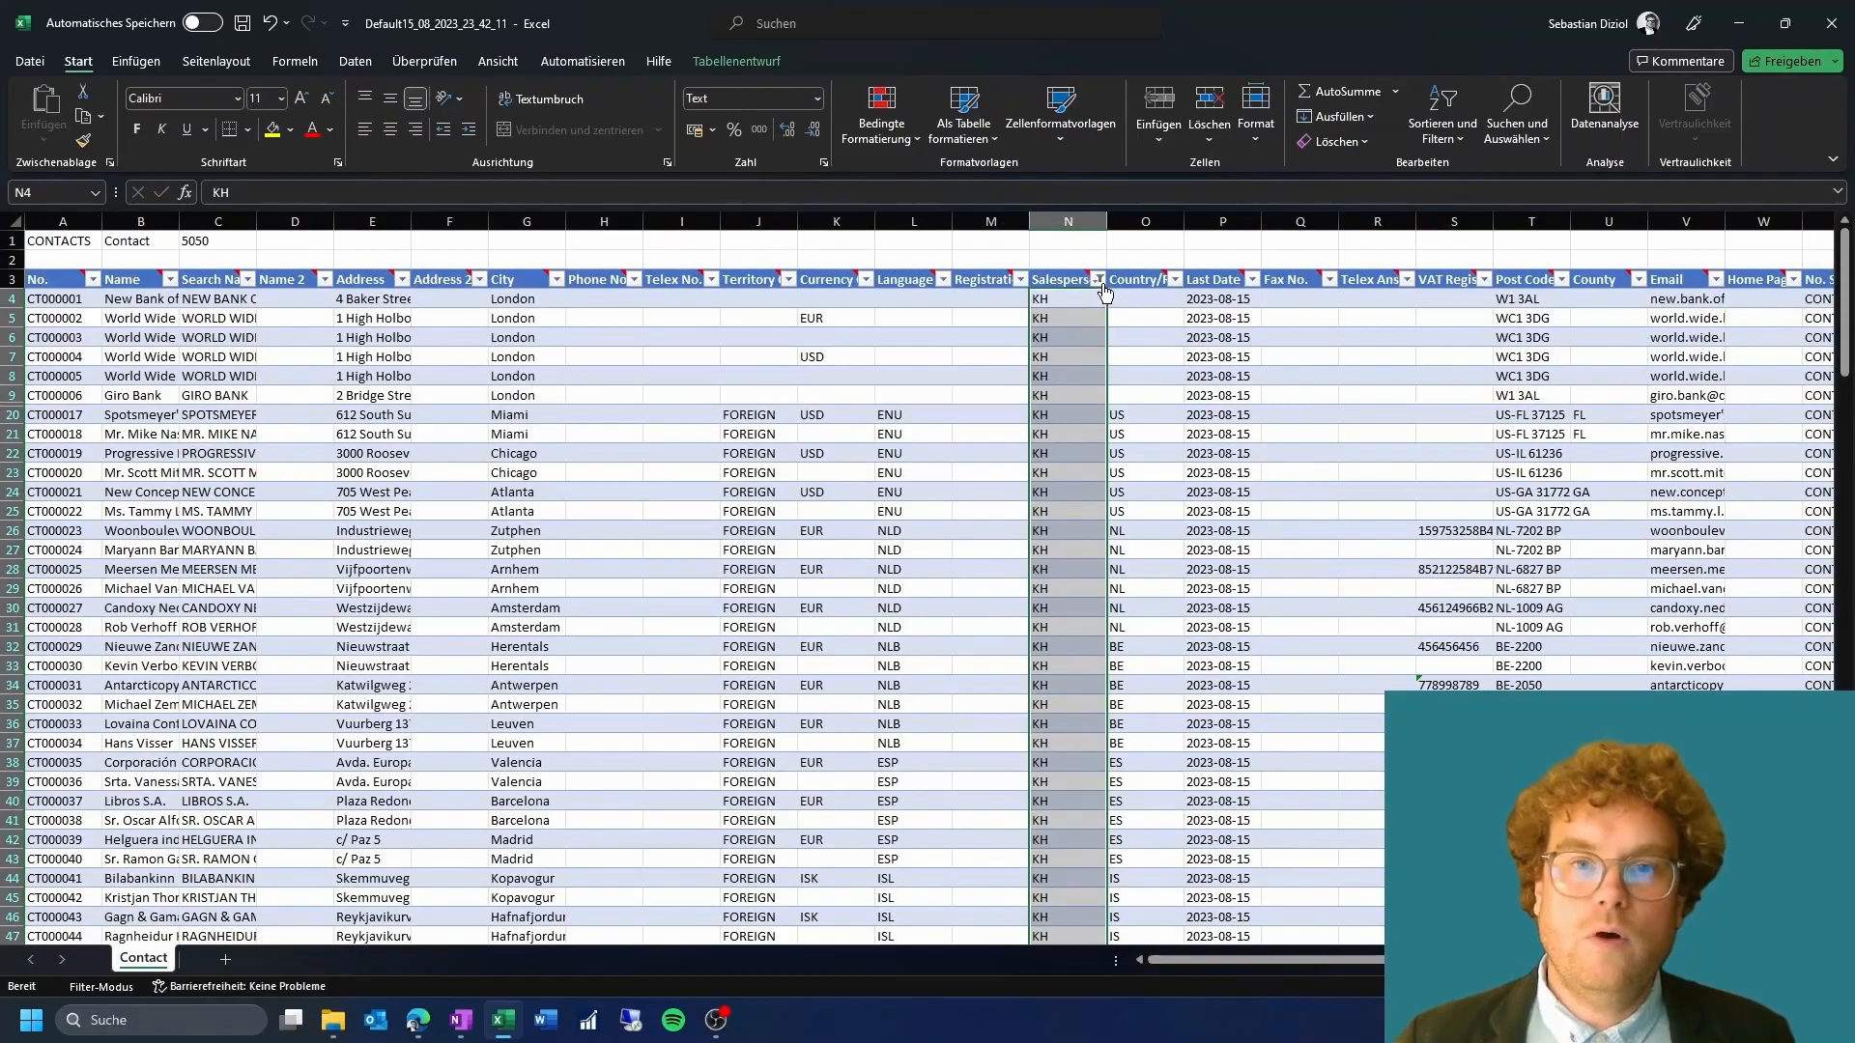
Change the Salesperson Code filter to show every code except KH
{"action": "left_click", "coordinate": [1098, 280]}
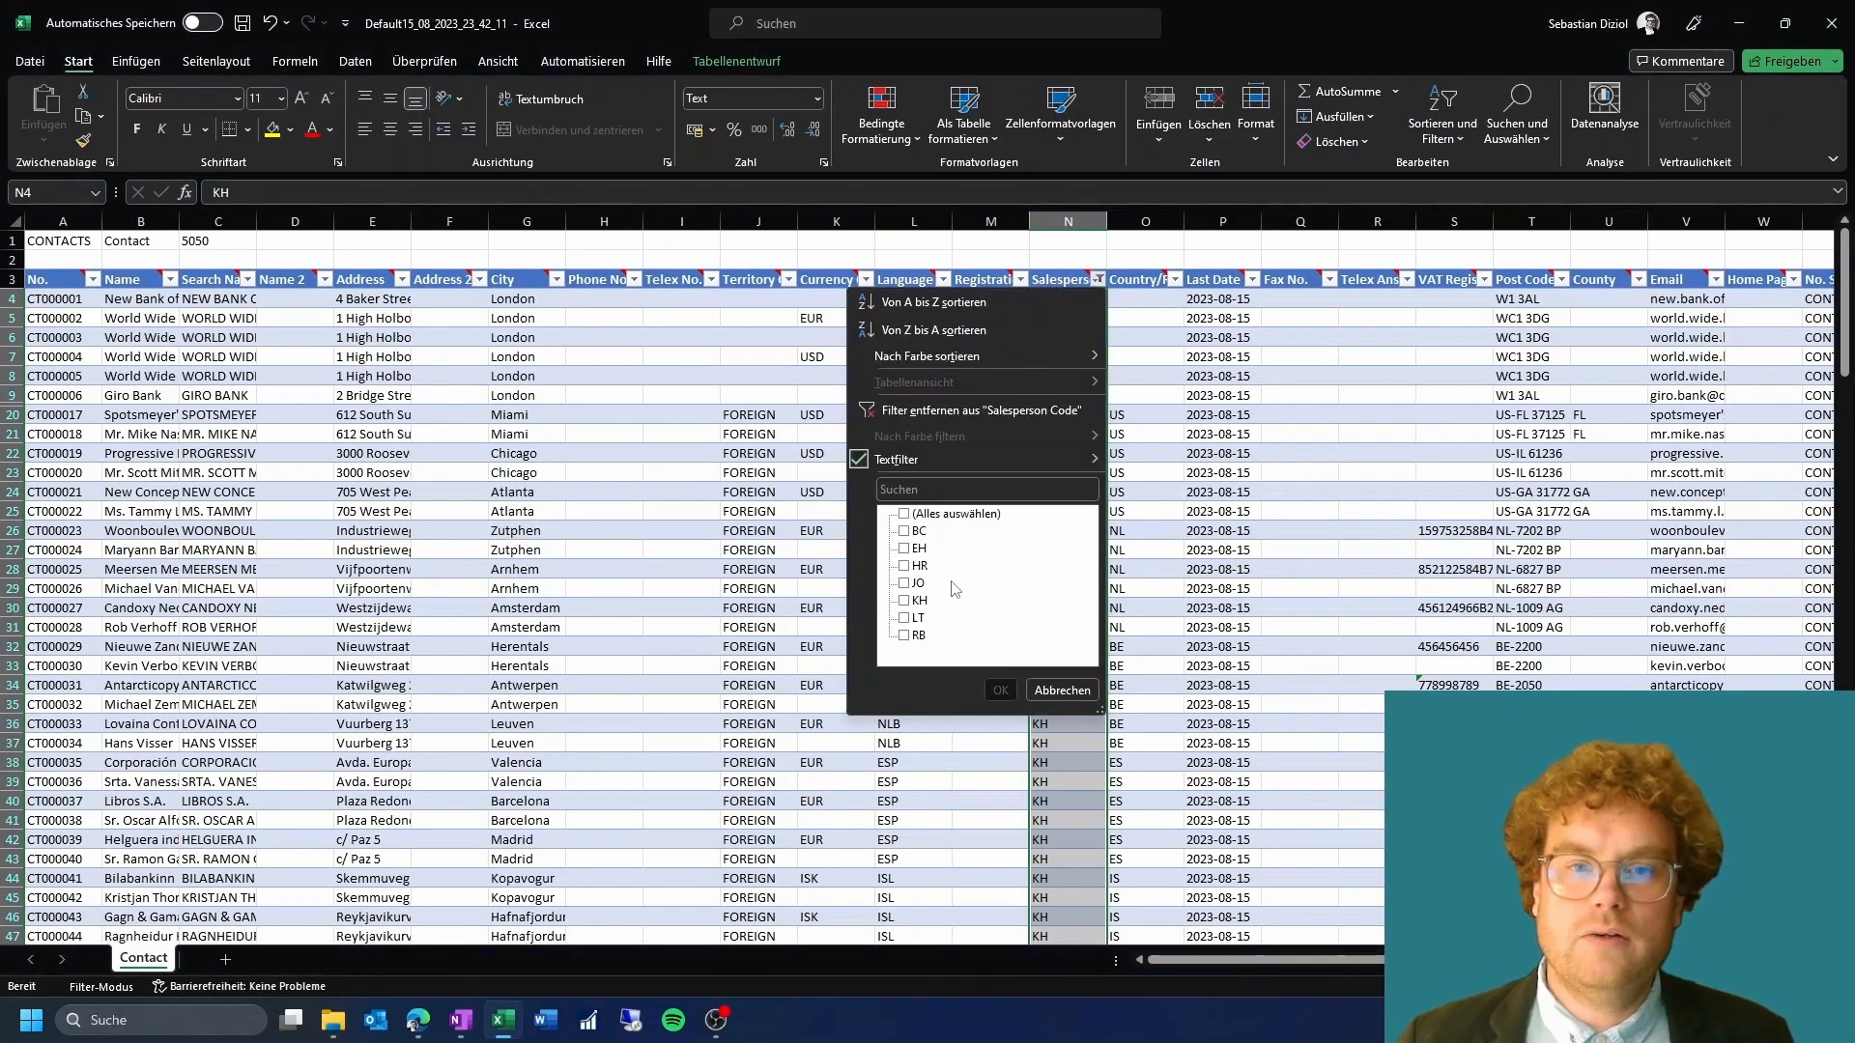
{"action": "left_click", "coordinate": [903, 515]}
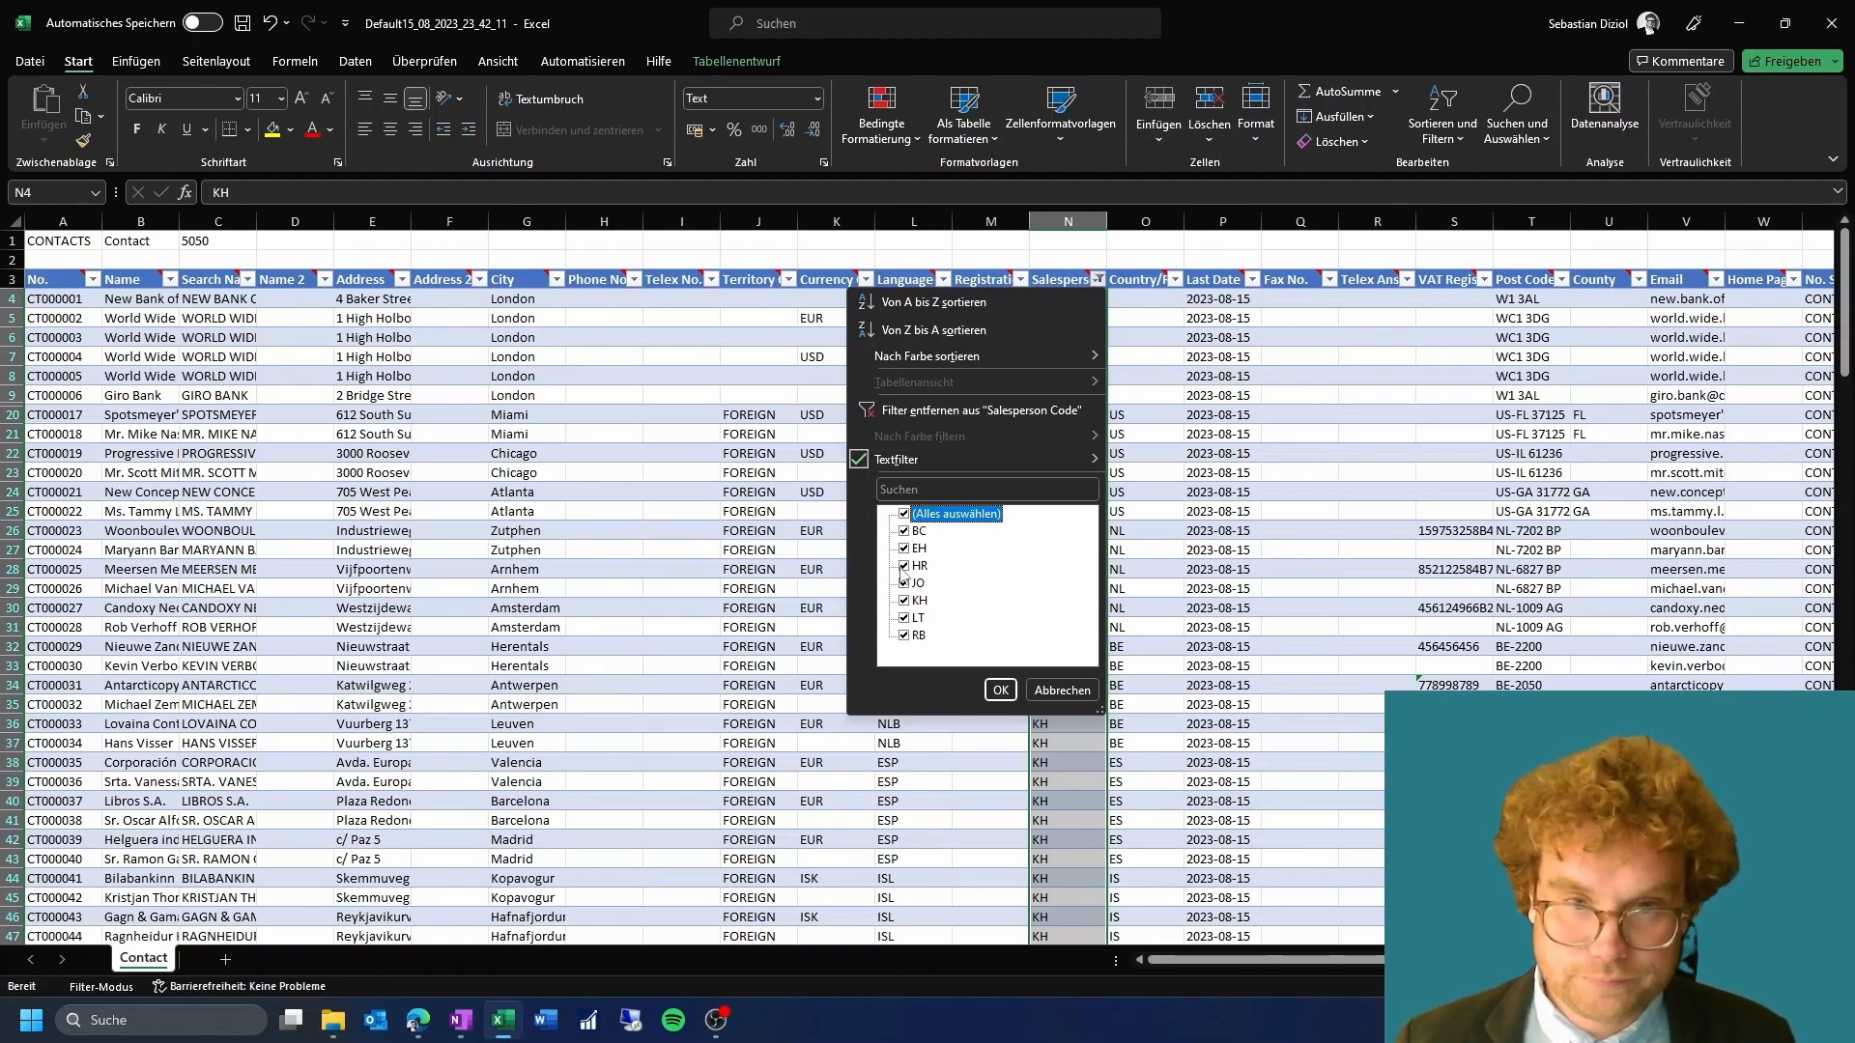
{"action": "left_click", "coordinate": [903, 600]}
{"action": "left_click", "coordinate": [1000, 690]}
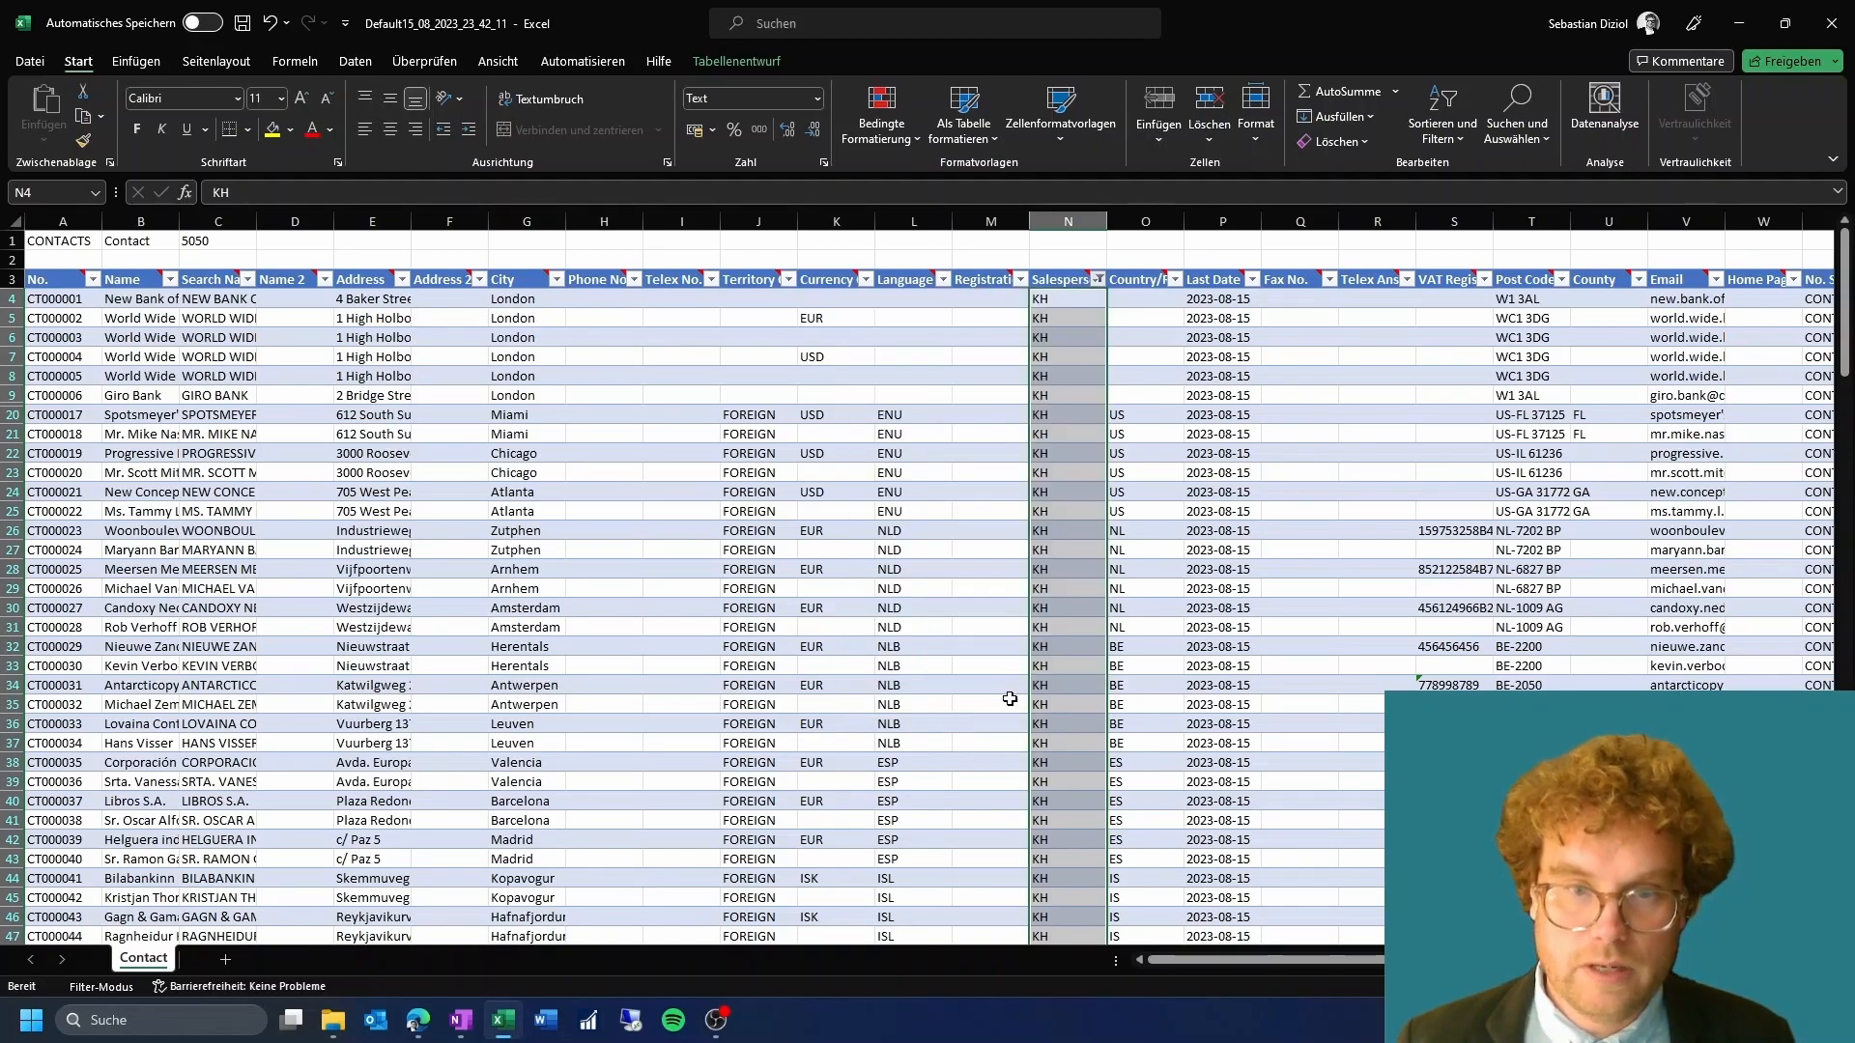
Delete the sheet rows of all filtered contacts, from CT000007 down to CT200136
{"action": "left_click", "coordinate": [292, 432]}
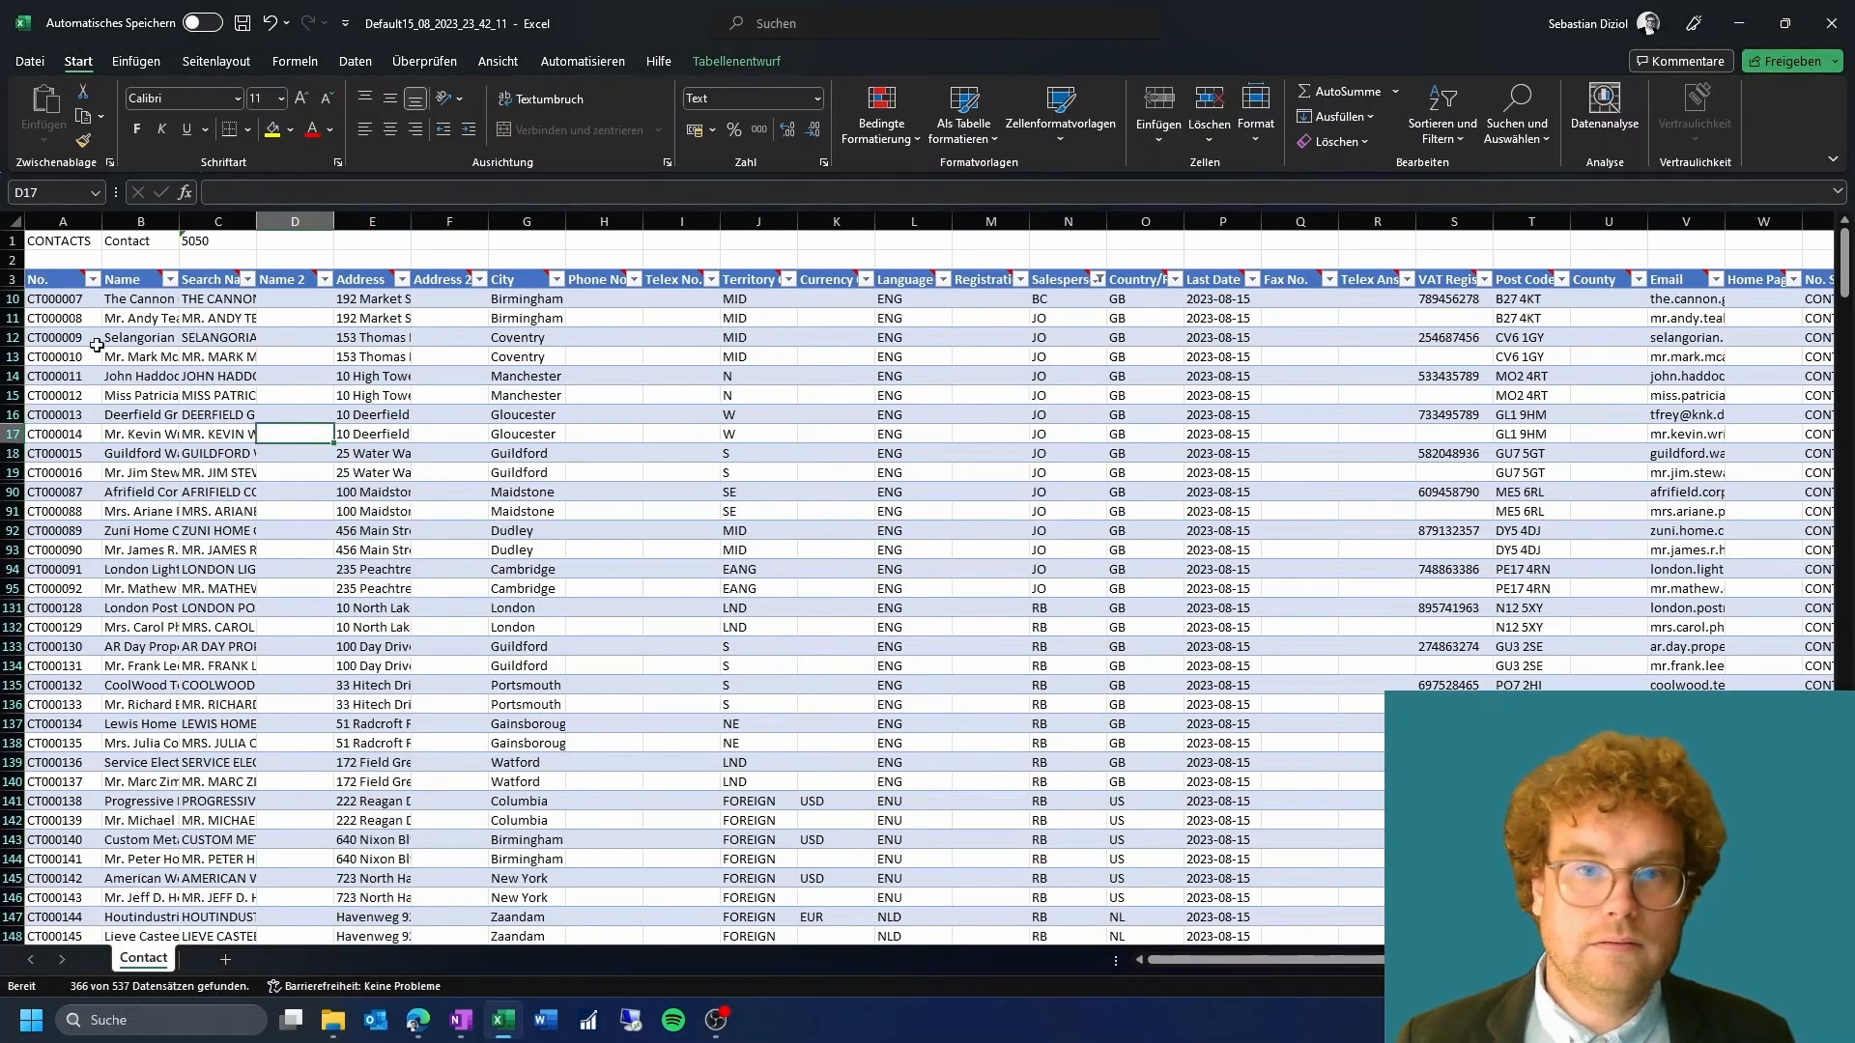
{"action": "left_click", "coordinate": [54, 301]}
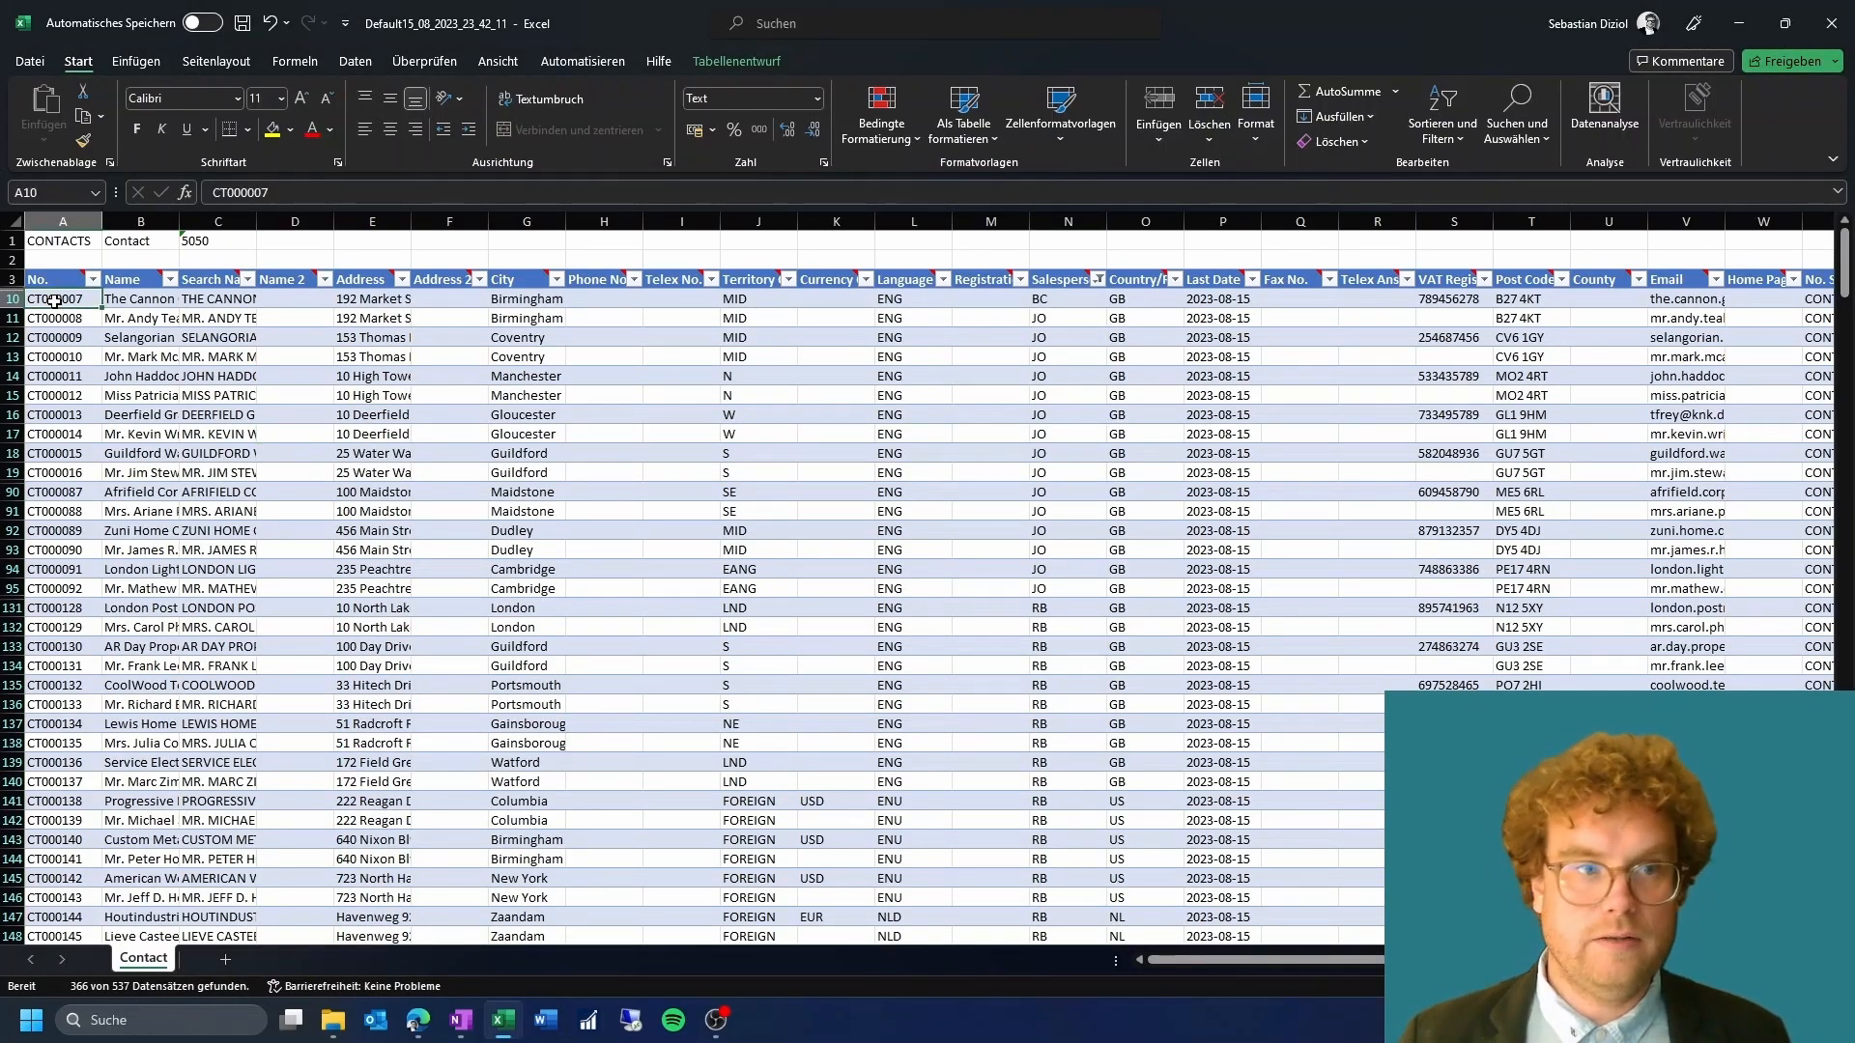
{"action": "left_click_drag", "start_coordinate": [54, 301], "coordinate": [65, 877]}
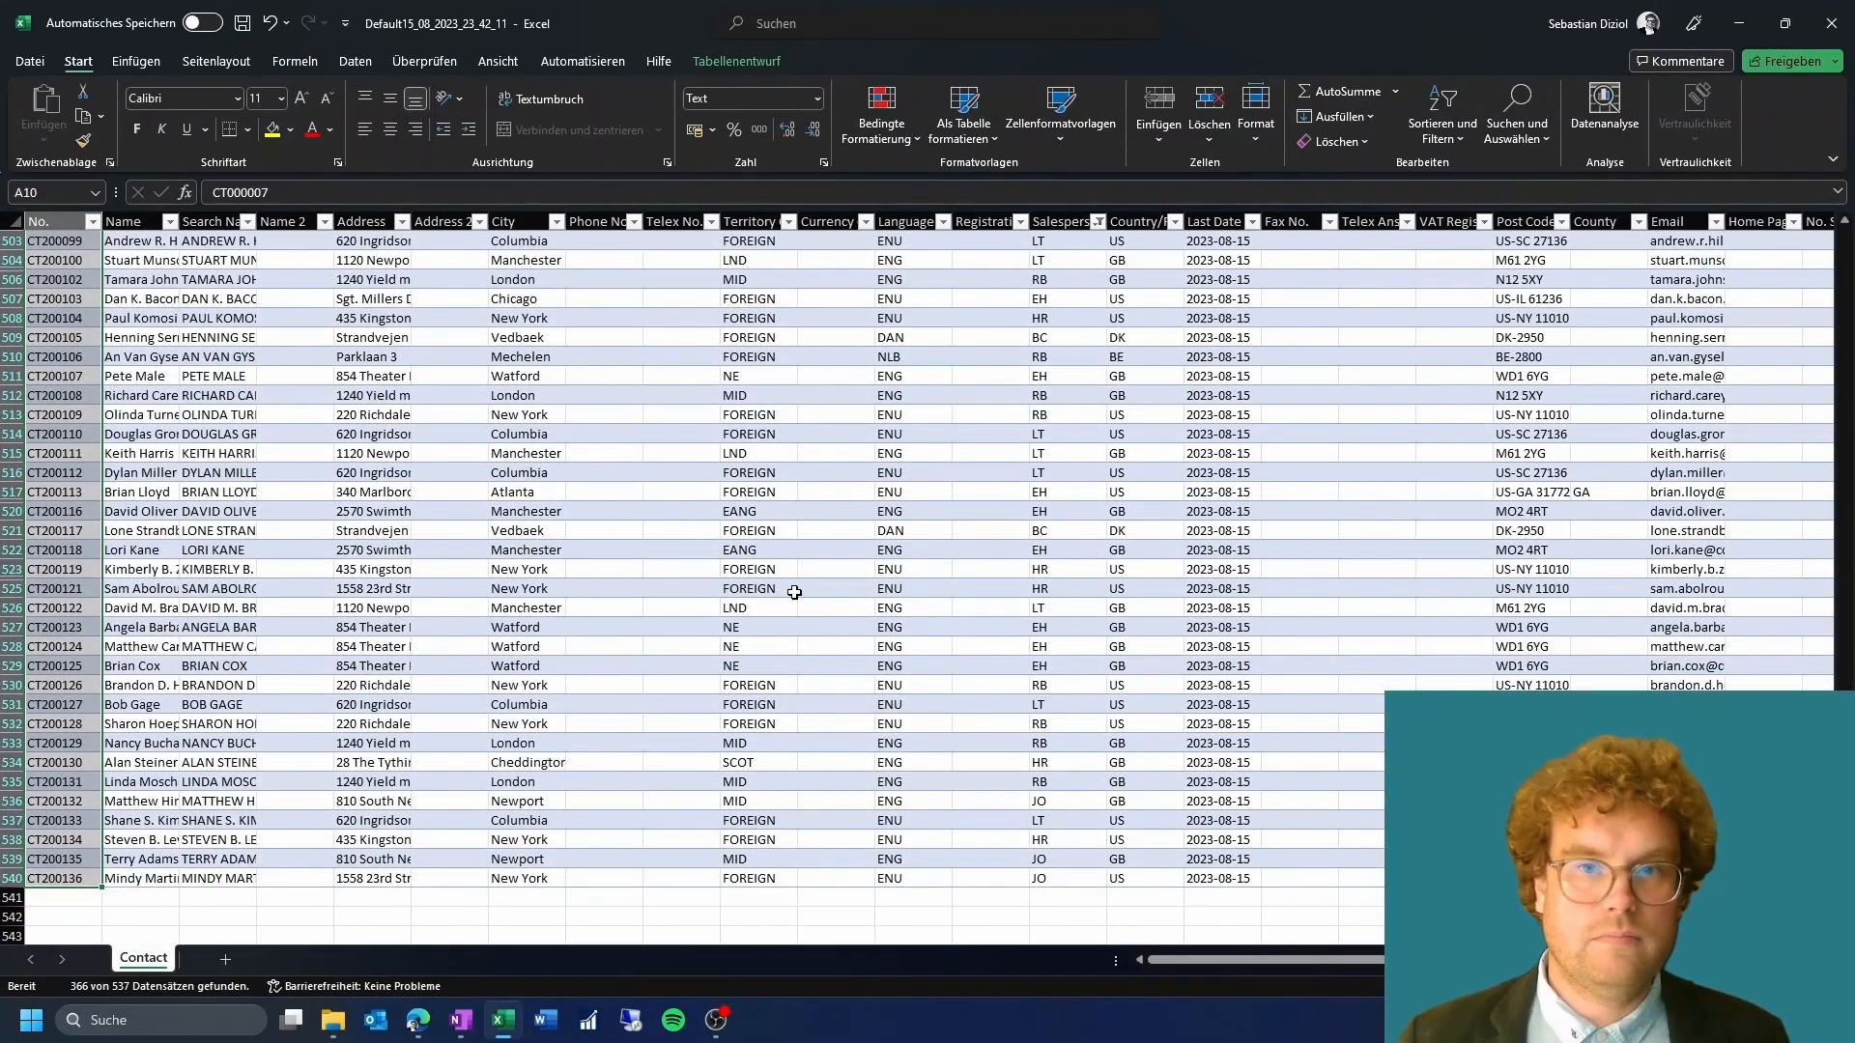
{"action": "left_click", "coordinate": [1208, 135]}
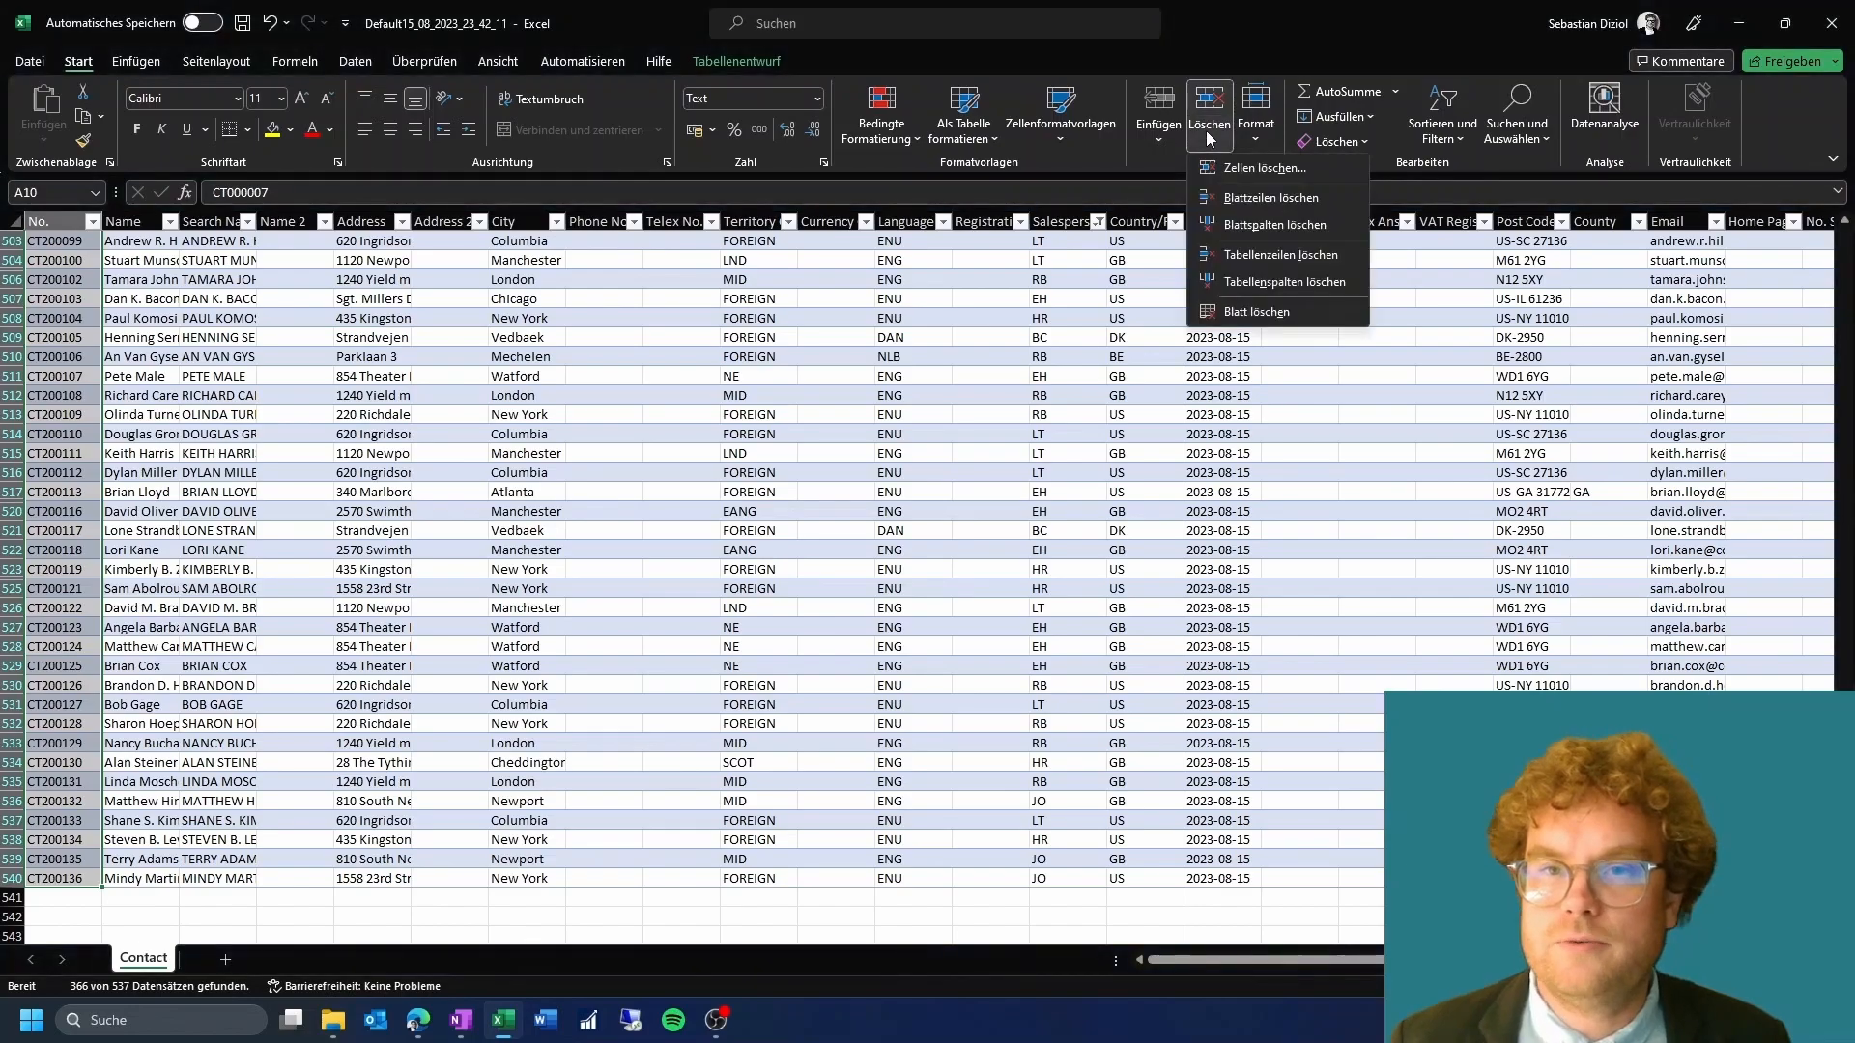
{"action": "left_click", "coordinate": [1244, 201]}
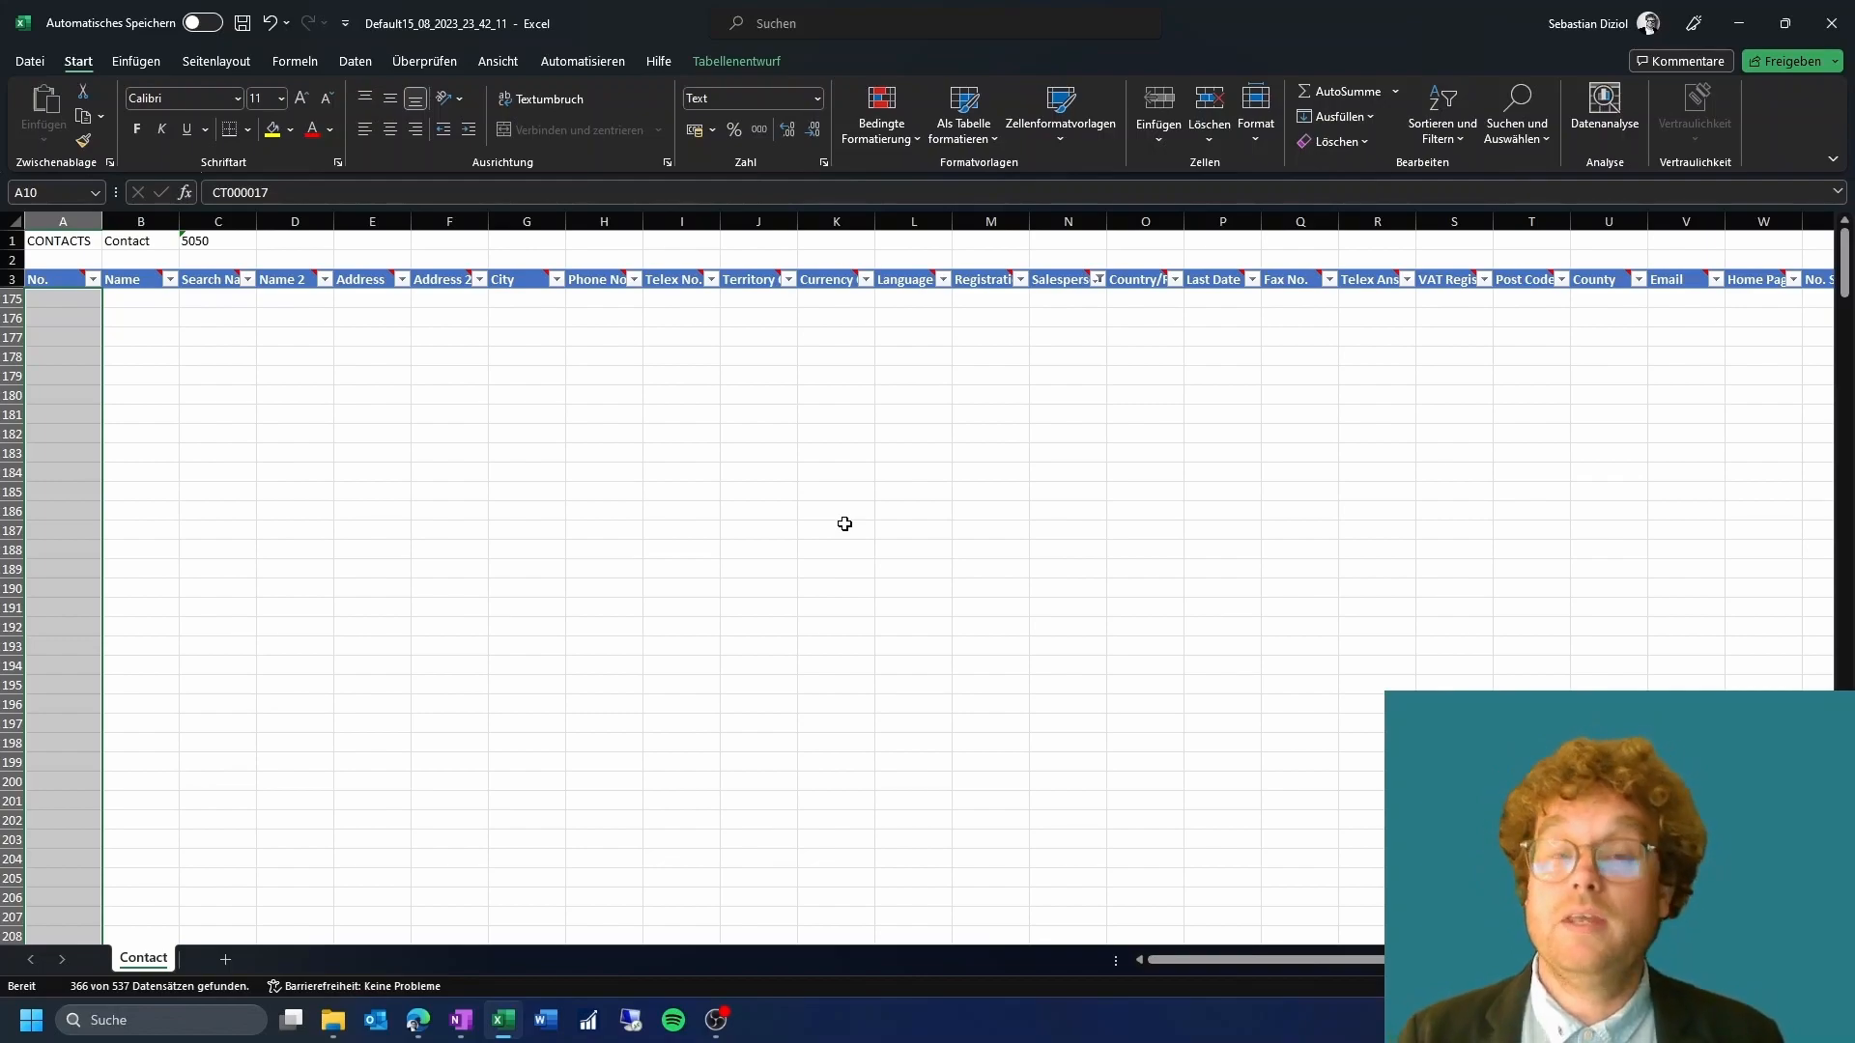
Reset the Salesperson Code filter to include all remaining contacts
{"action": "left_click", "coordinate": [1097, 280]}
{"action": "left_click", "coordinate": [905, 514]}
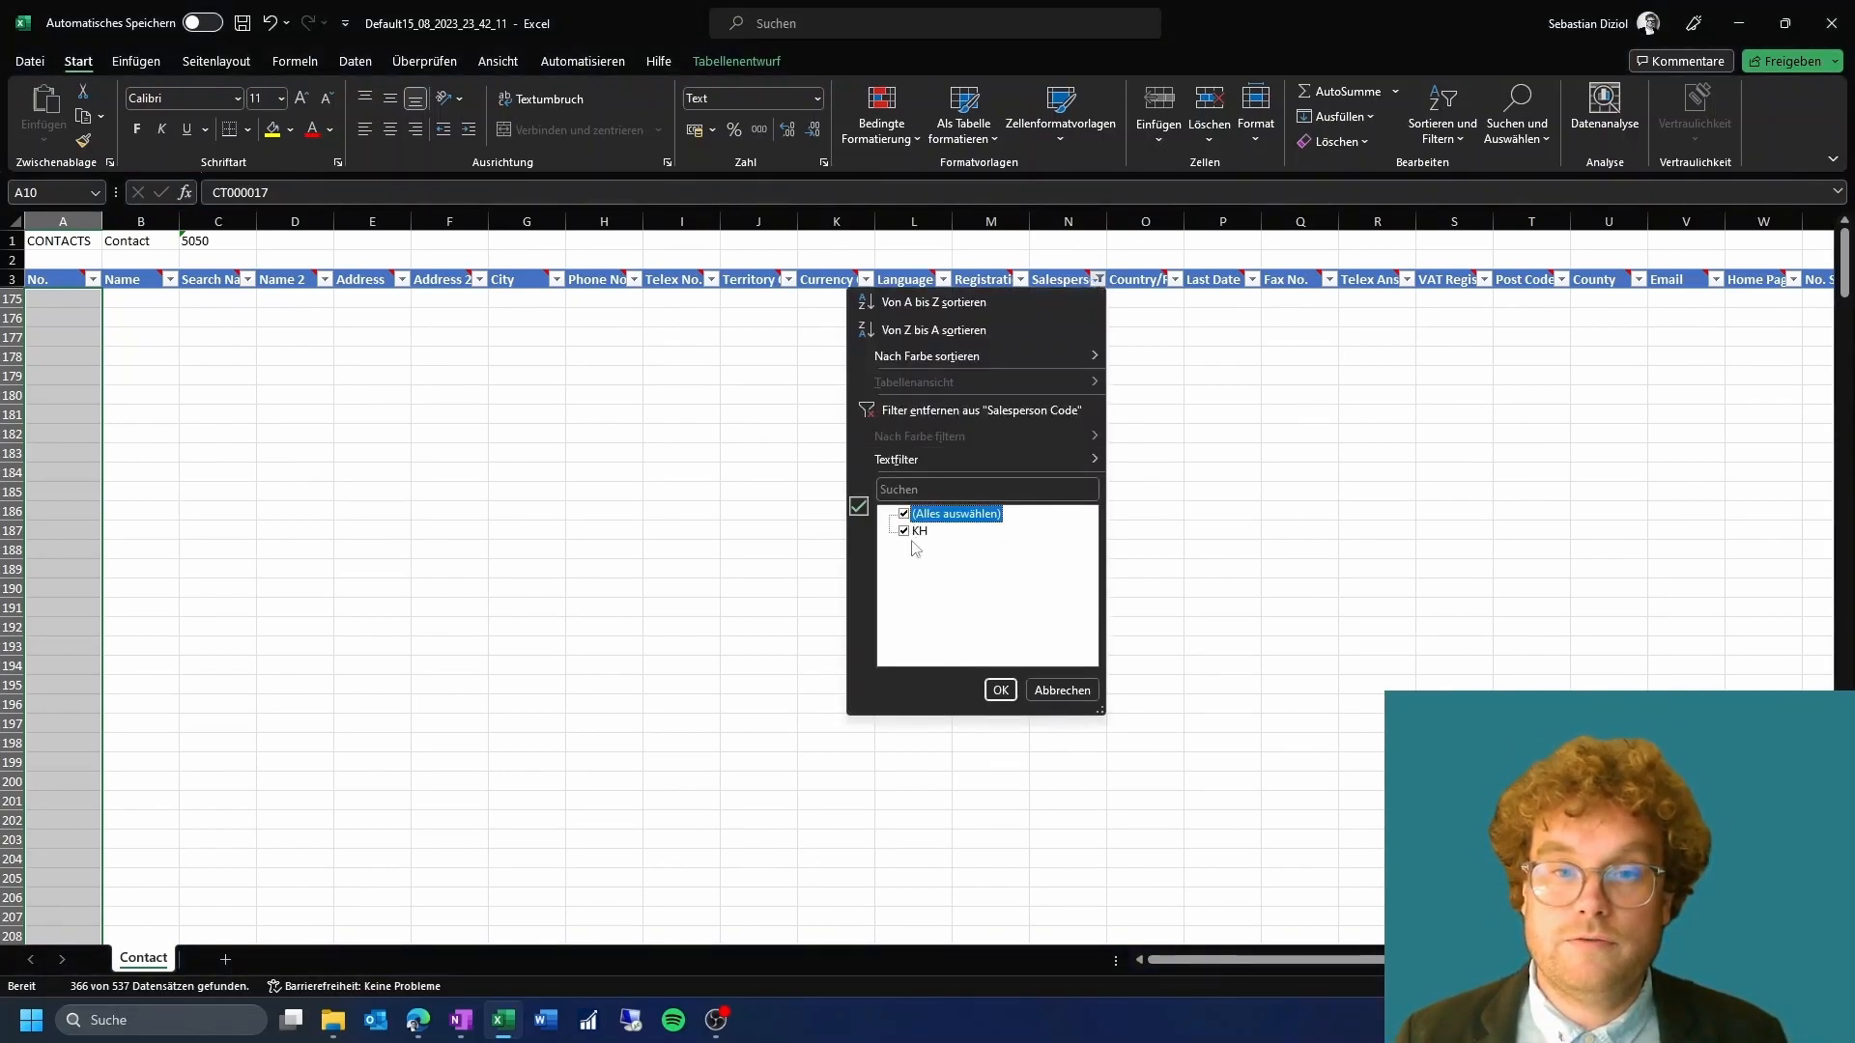
{"action": "left_click", "coordinate": [1000, 691]}
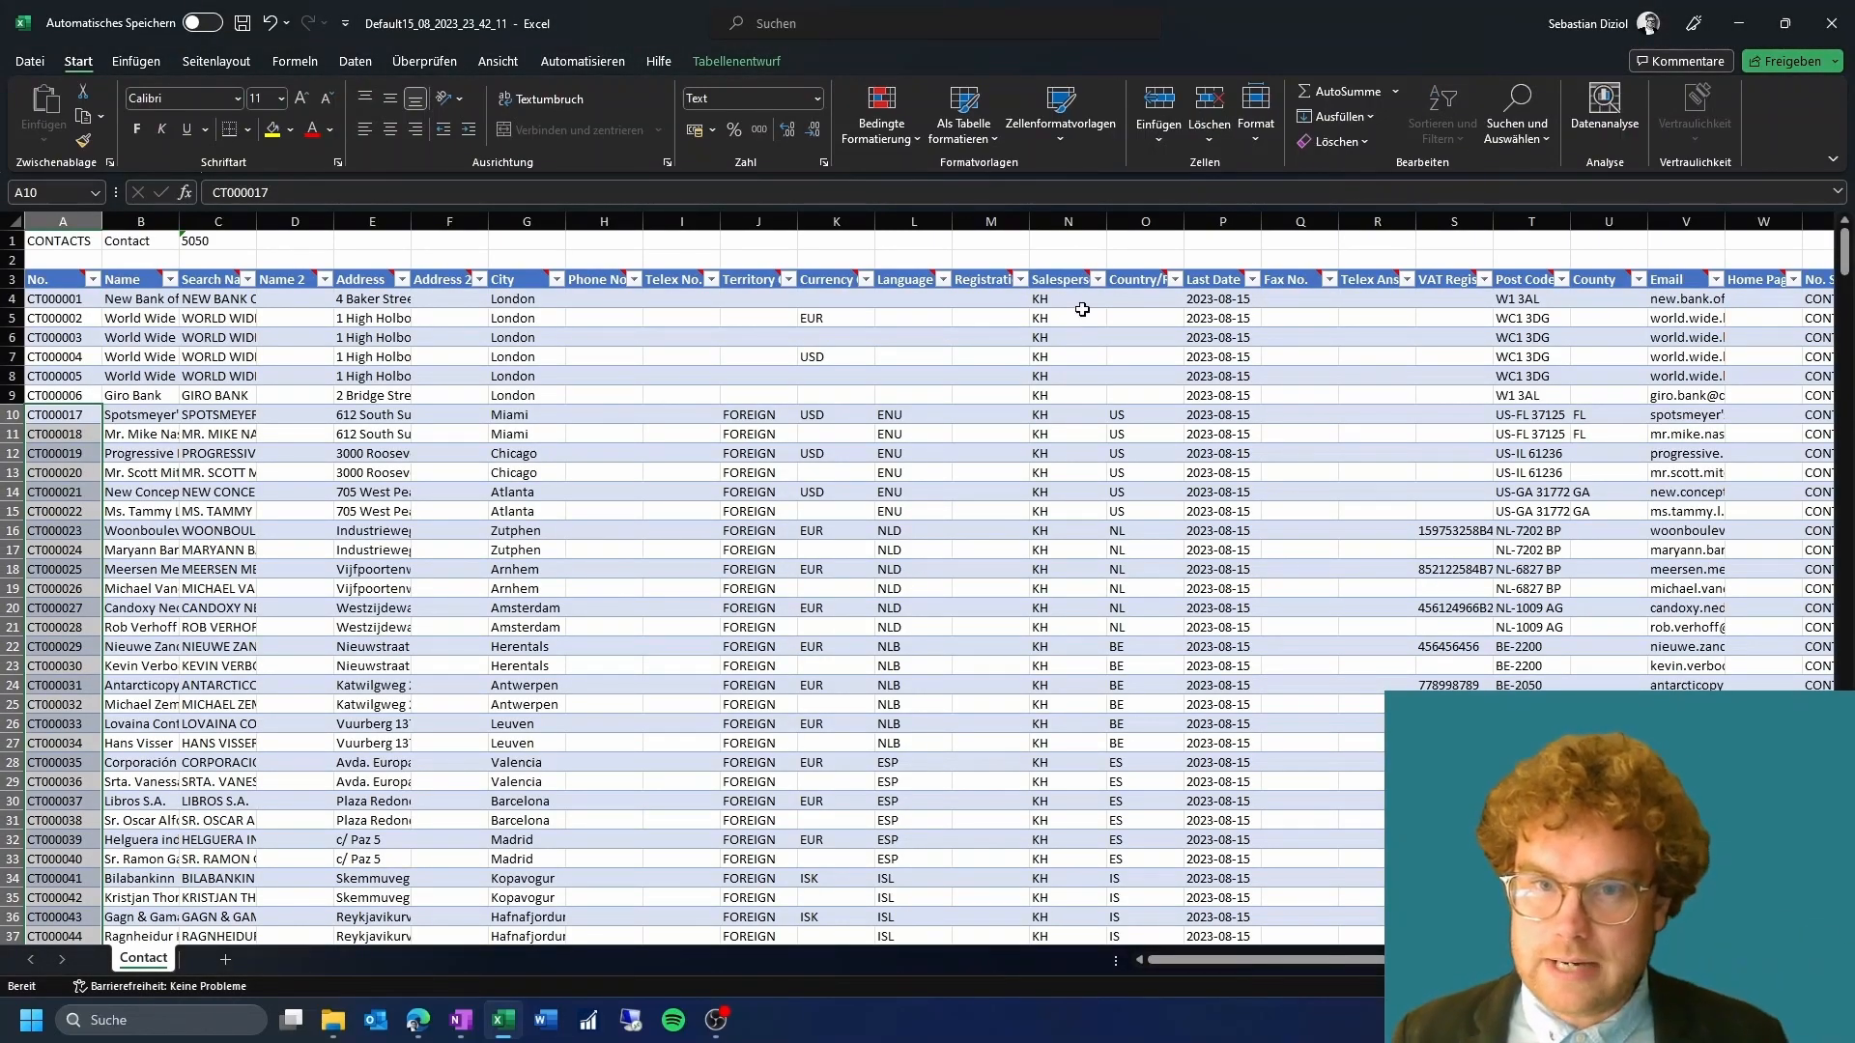
Check the first remaining contact's number and salesperson code, then save and close the workbook
{"action": "left_click", "coordinate": [27, 299]}
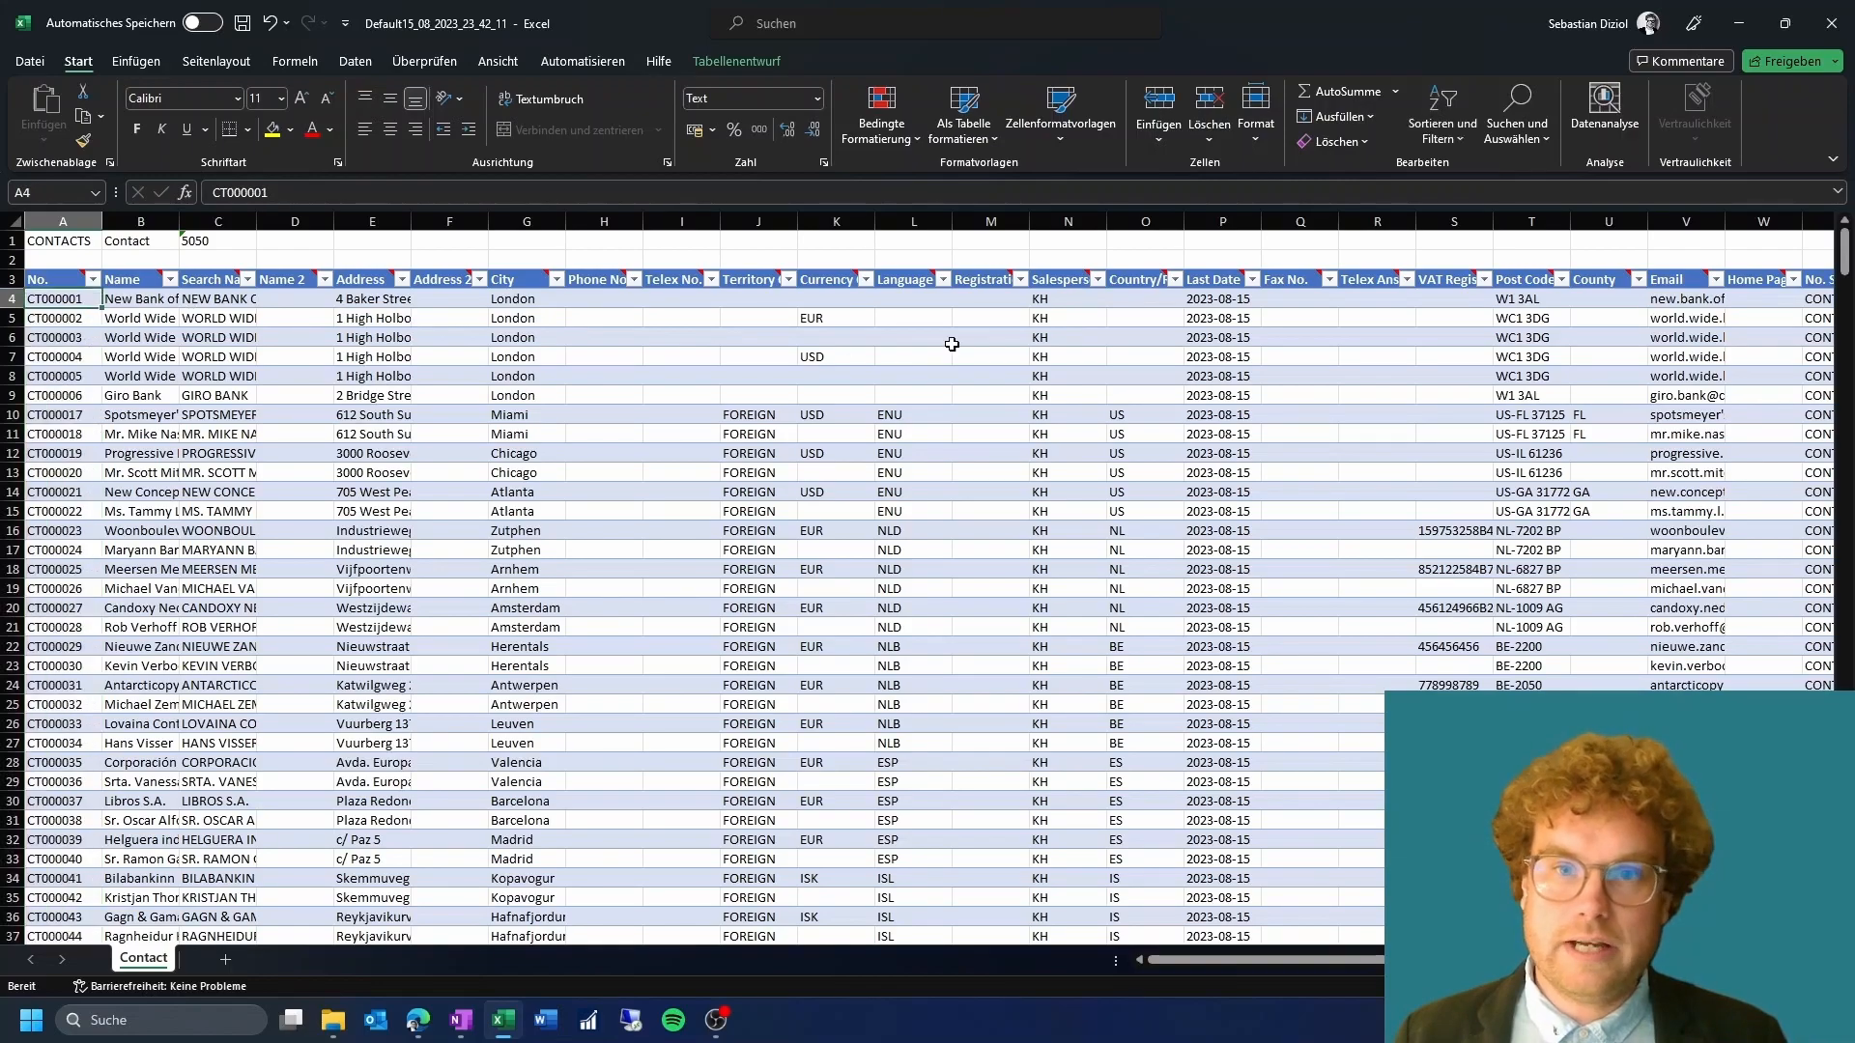
{"action": "left_click", "coordinate": [1075, 299]}
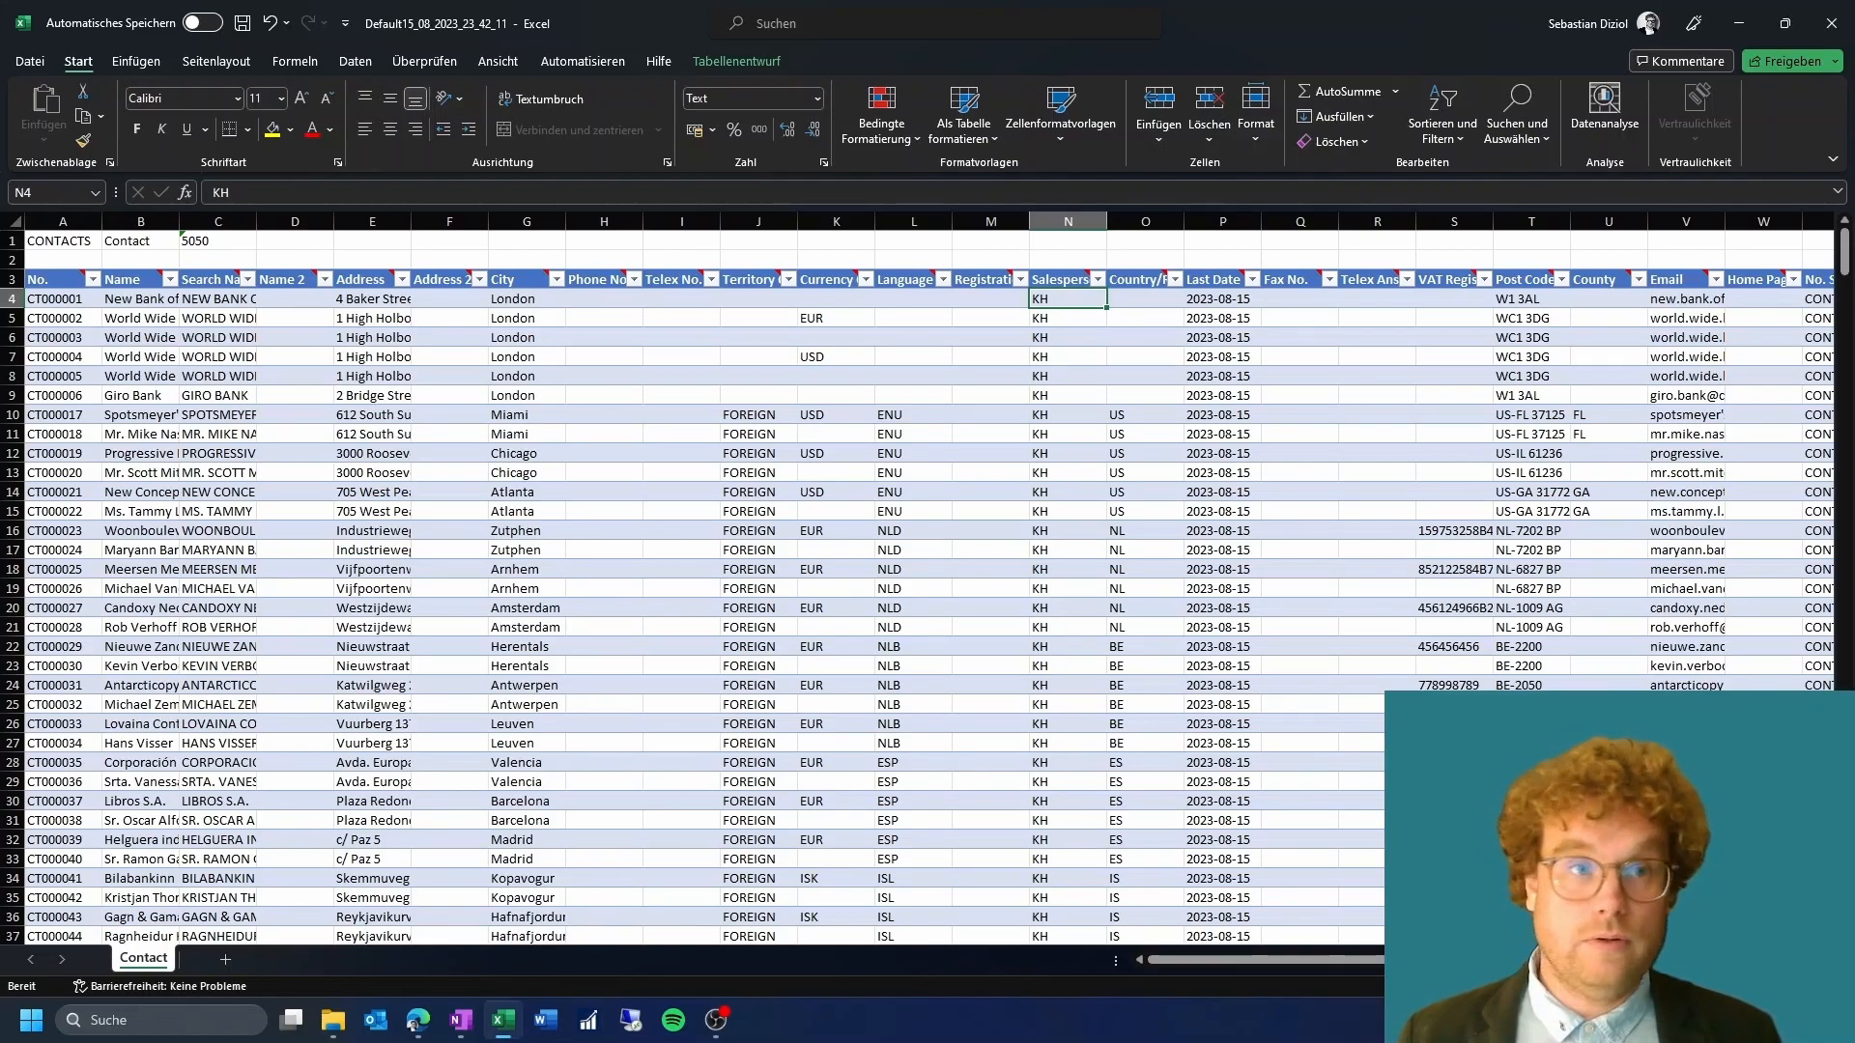
{"action": "left_click", "coordinate": [242, 24]}
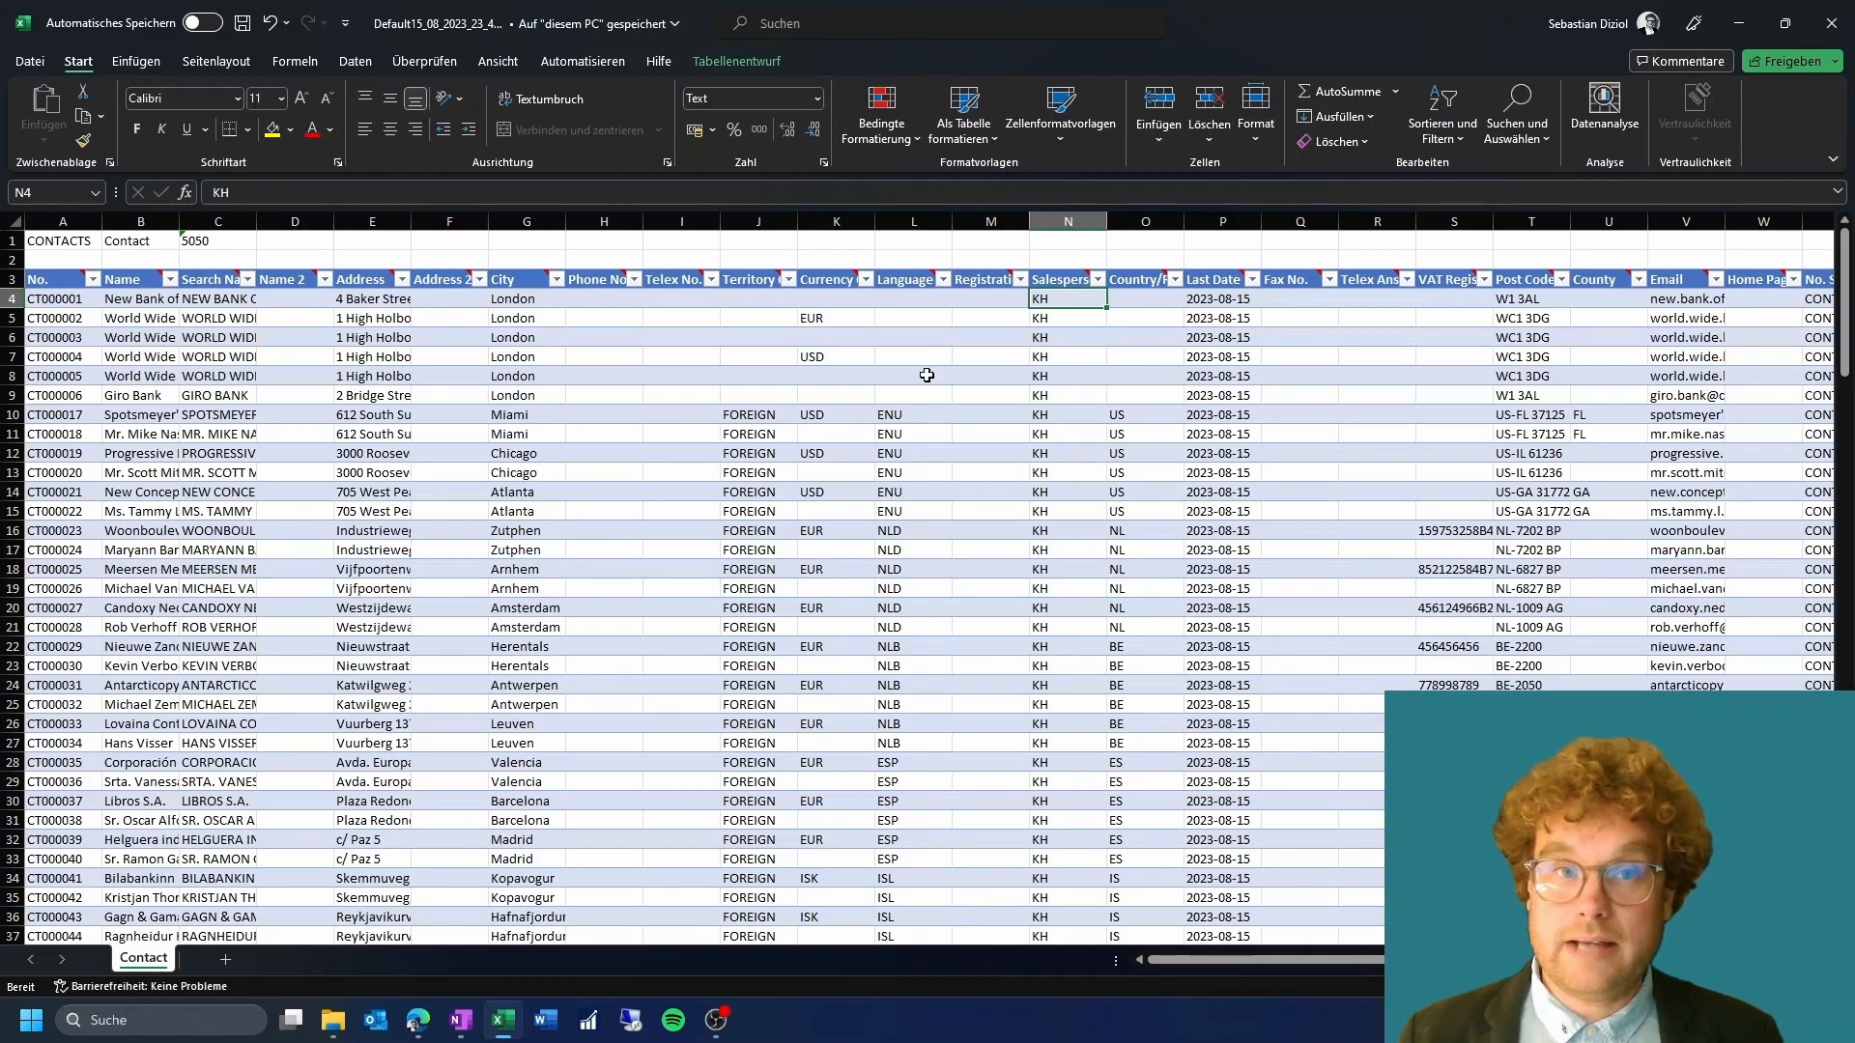
{"action": "left_click", "coordinate": [1828, 32]}
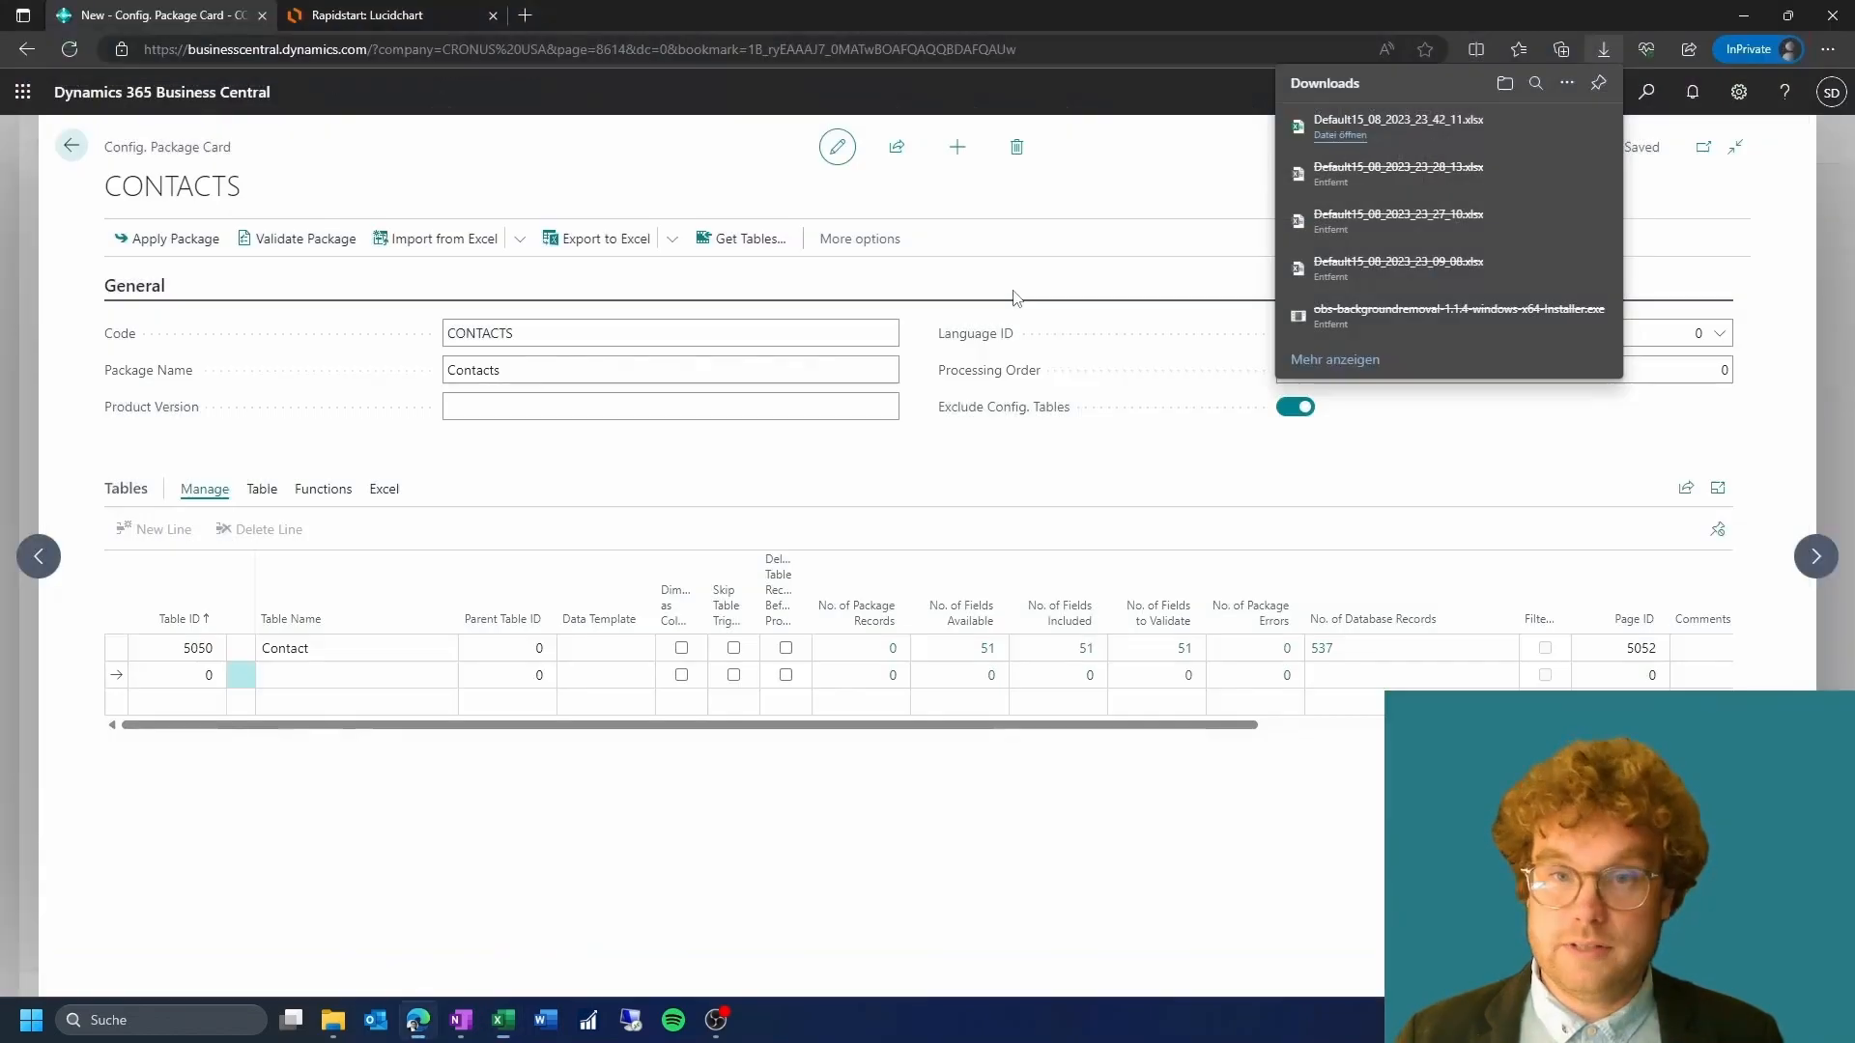
Dismiss the downloads list, review the Rapidstart process diagram in Lucidchart, and return to the CONTACTS package card
{"action": "left_click", "coordinate": [982, 491]}
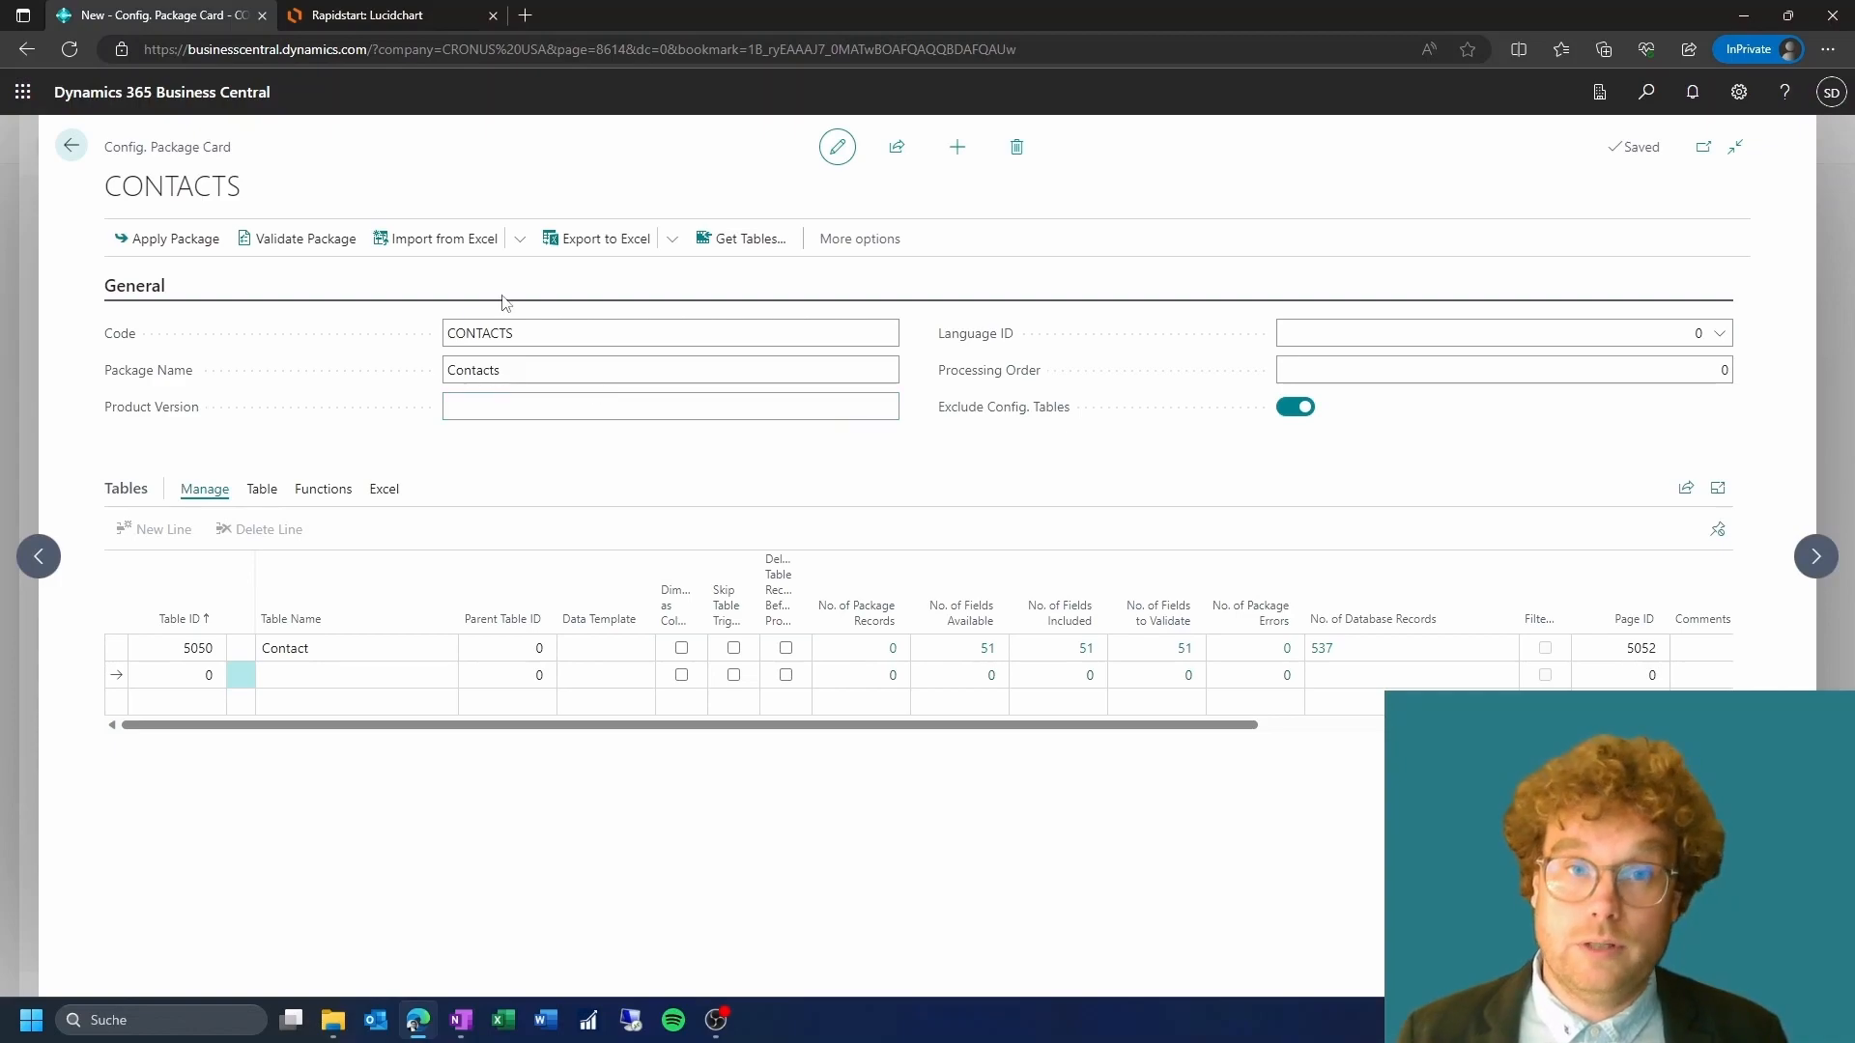
{"action": "left_click", "coordinate": [376, 9]}
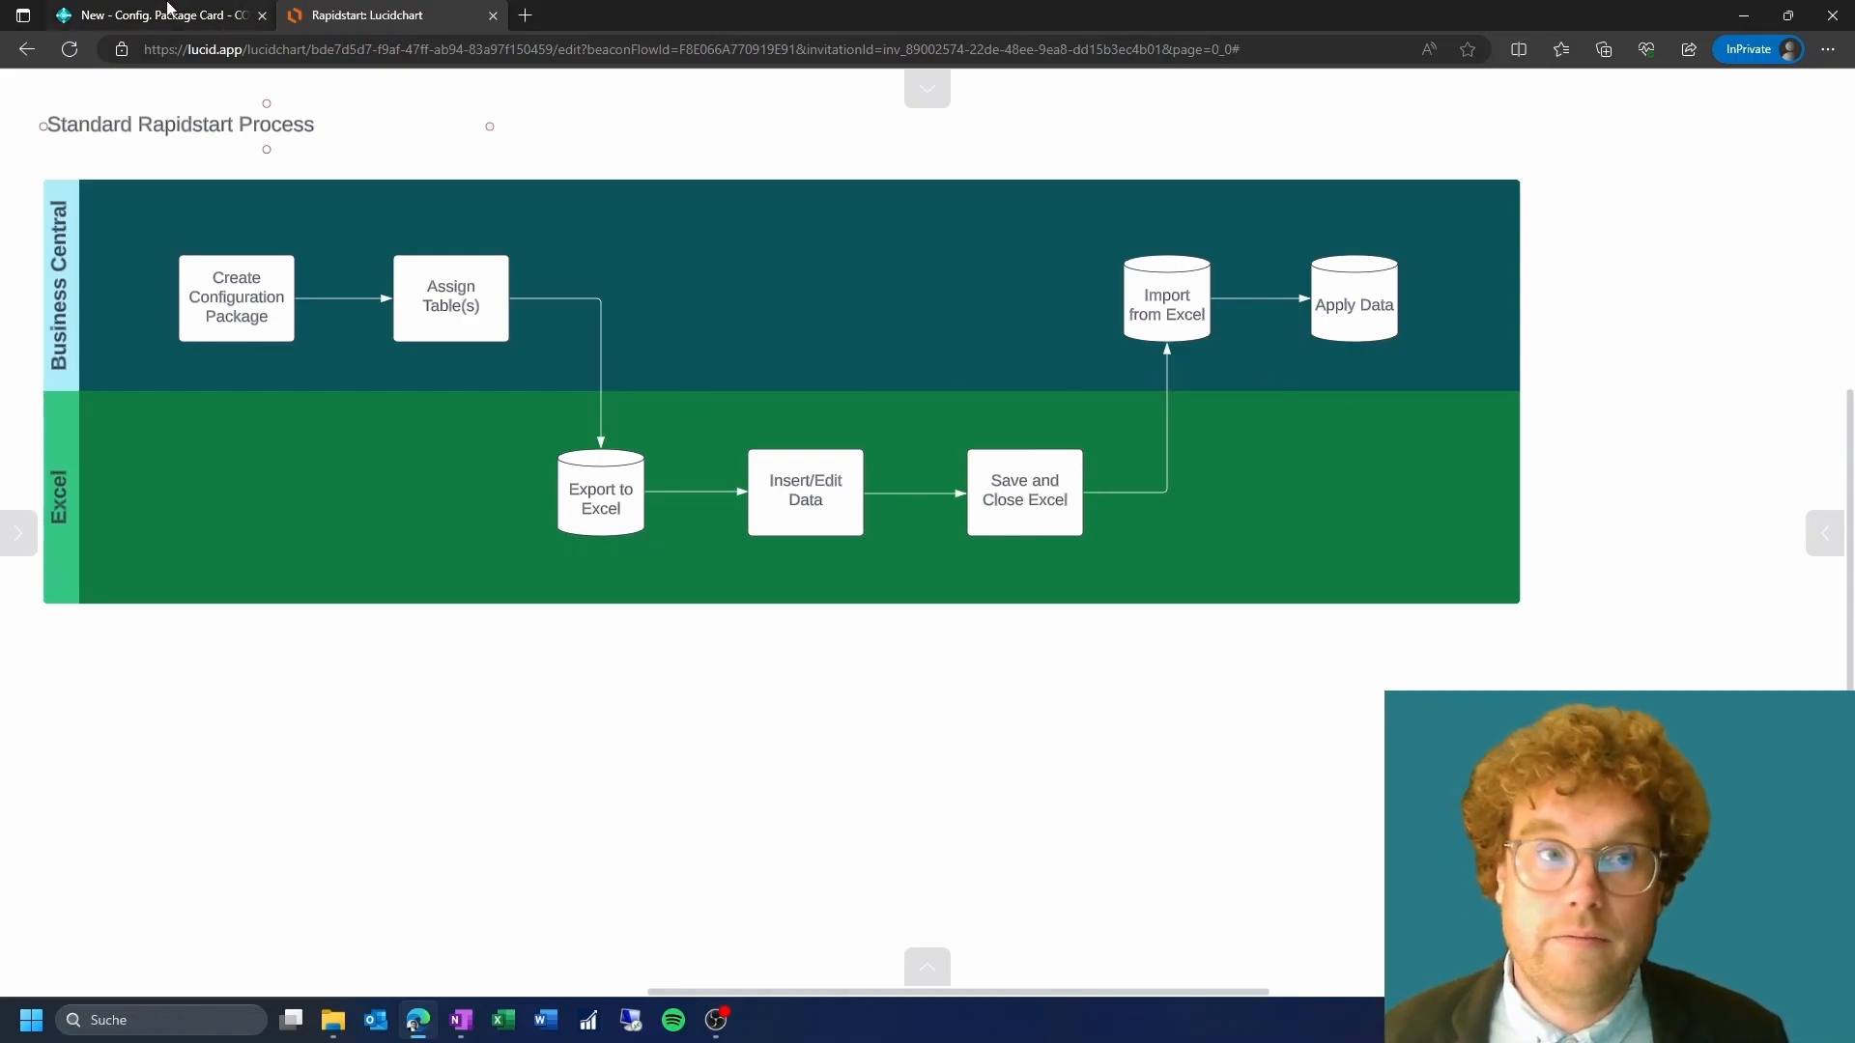
{"action": "left_click", "coordinate": [167, 12]}
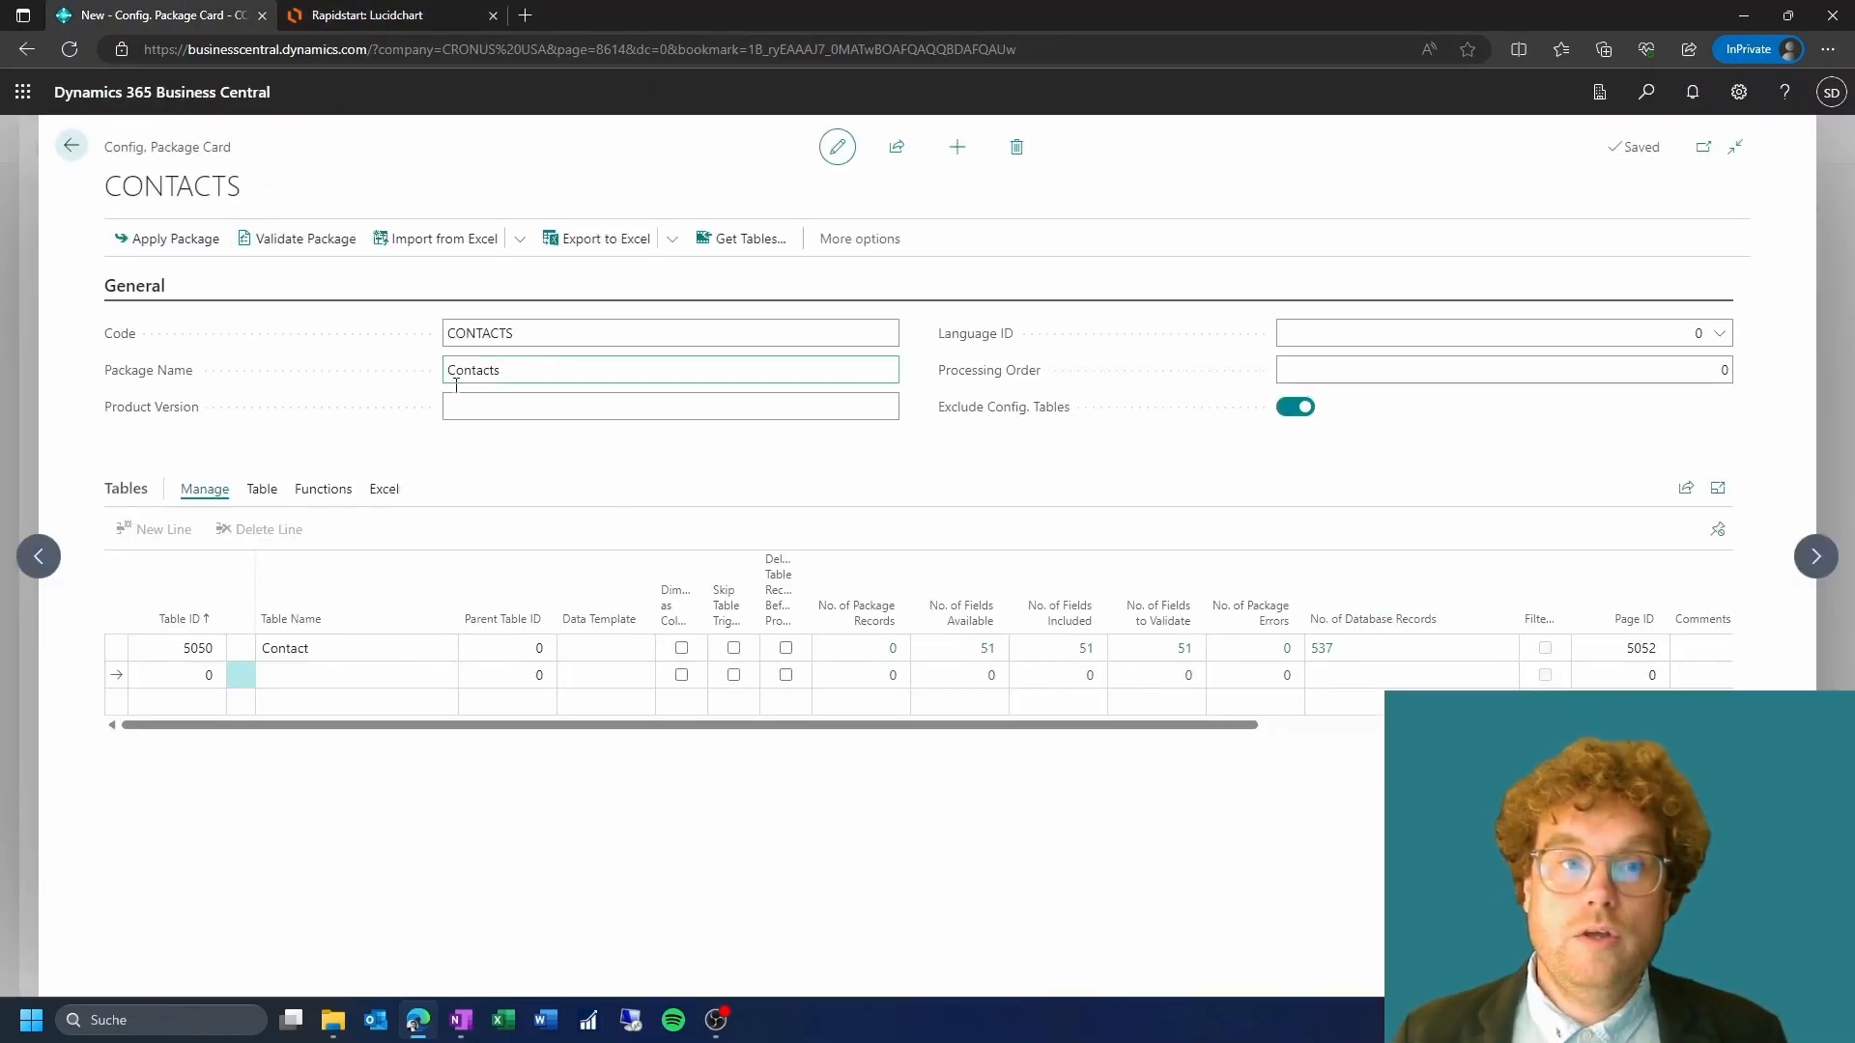
Import the edited Excel workbook into the CONTACTS package for table 5050 Contact
{"action": "left_click", "coordinate": [440, 240]}
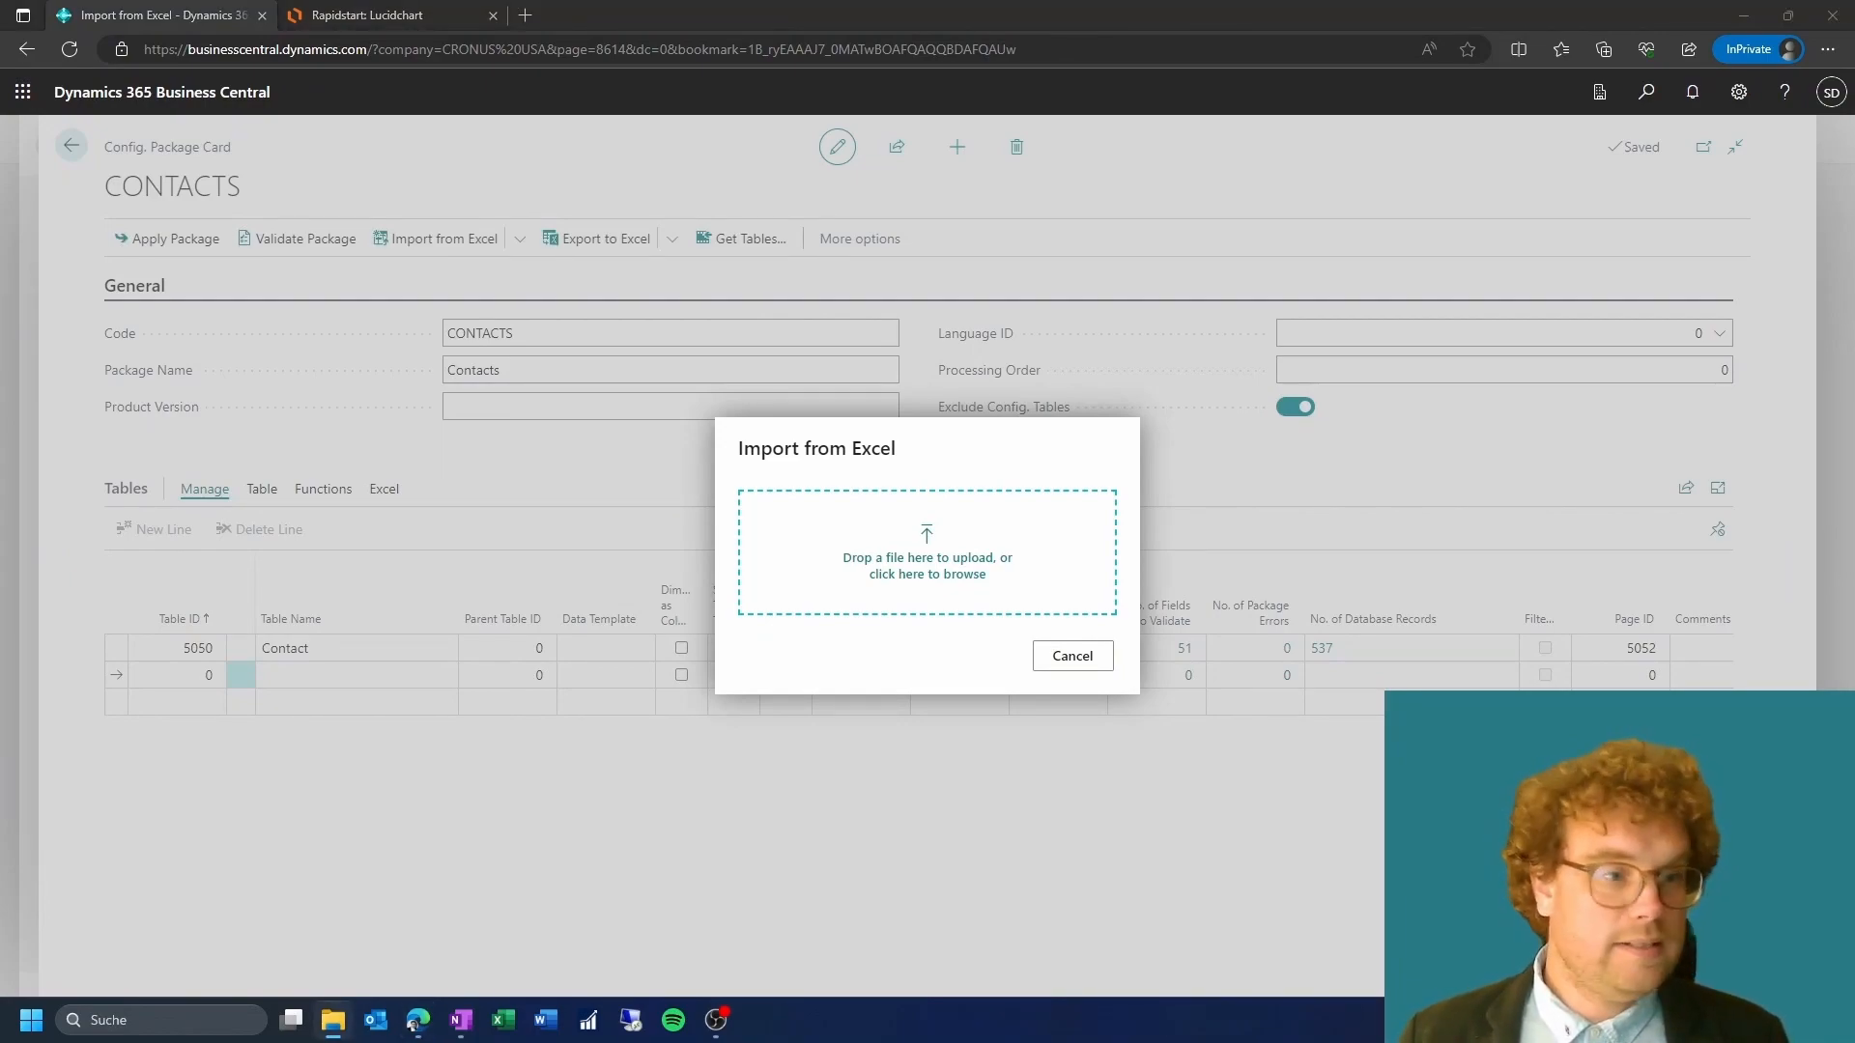
{"action": "left_click_drag", "start_coordinate": [0, 377], "coordinate": [760, 697]}
{"action": "left_click_drag", "start_coordinate": [392, 912], "coordinate": [964, 565]}
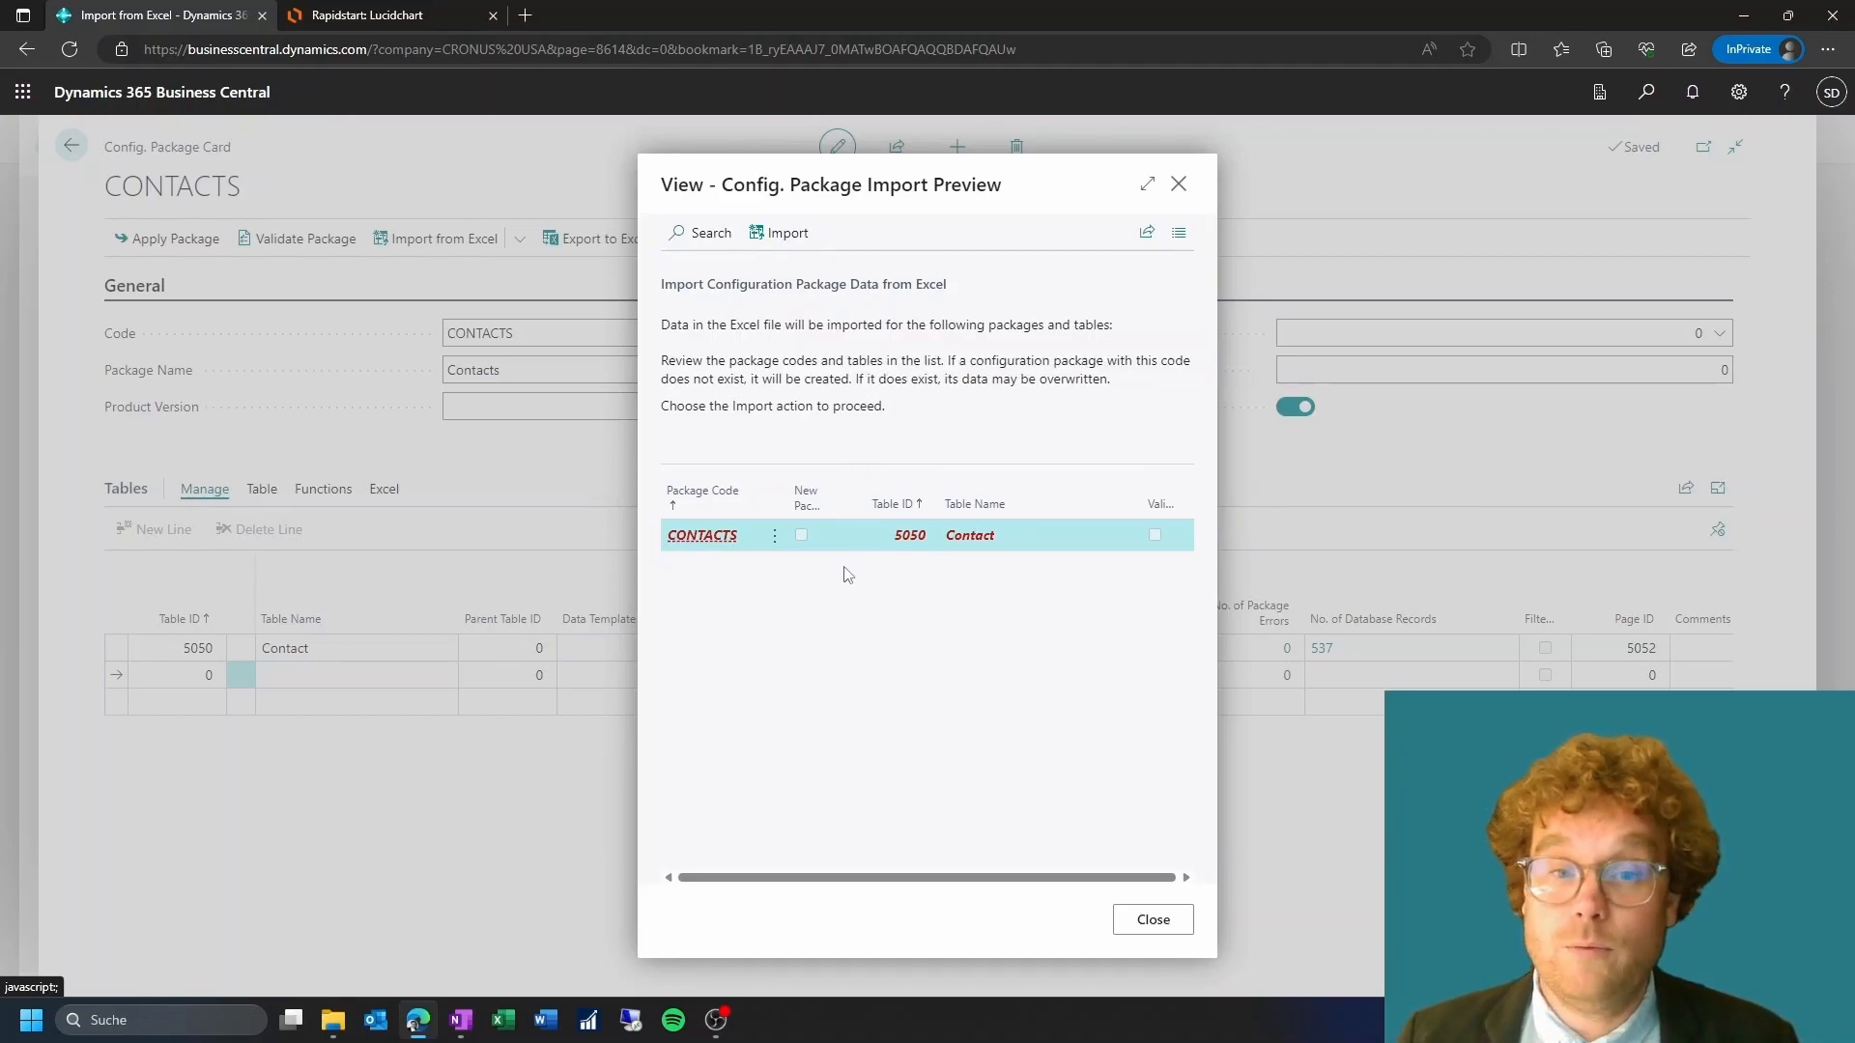
{"action": "left_click", "coordinate": [787, 234]}
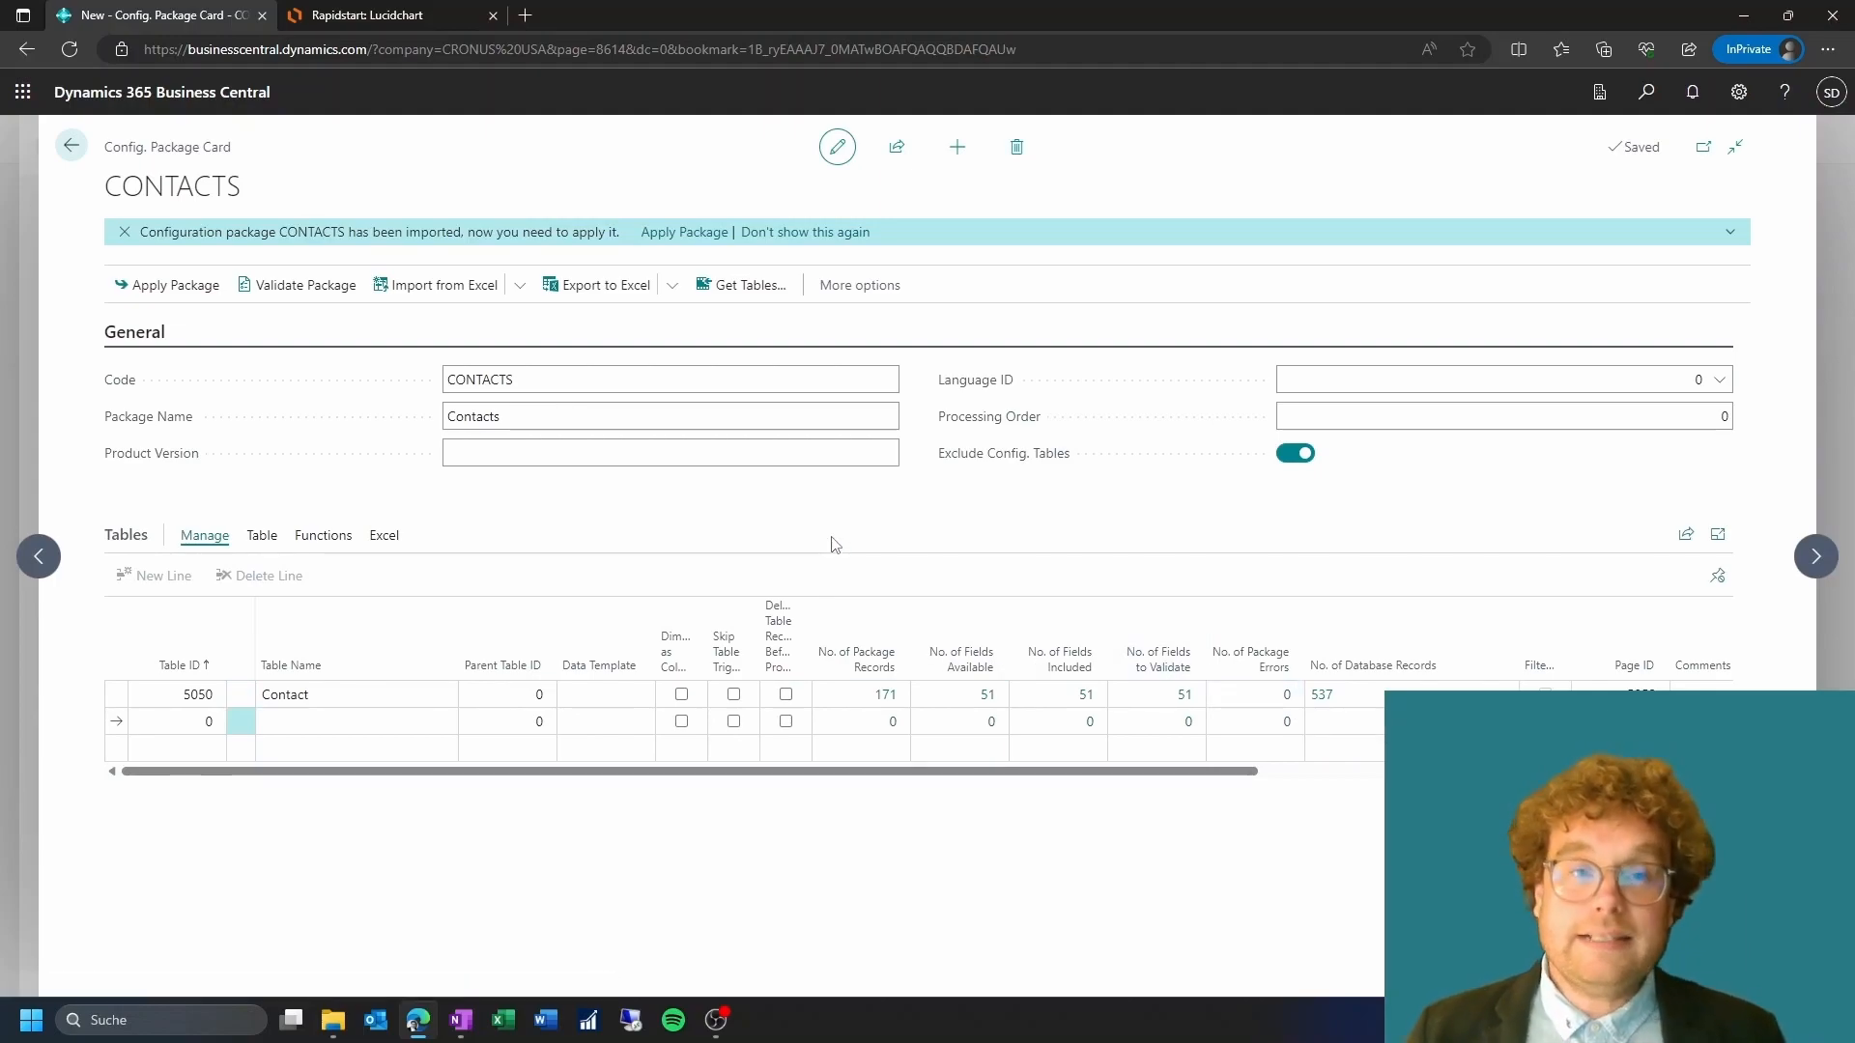
Check the Rapidstart process diagram, and apply the imported data from the CONTACTS package
{"action": "left_click", "coordinate": [356, 13]}
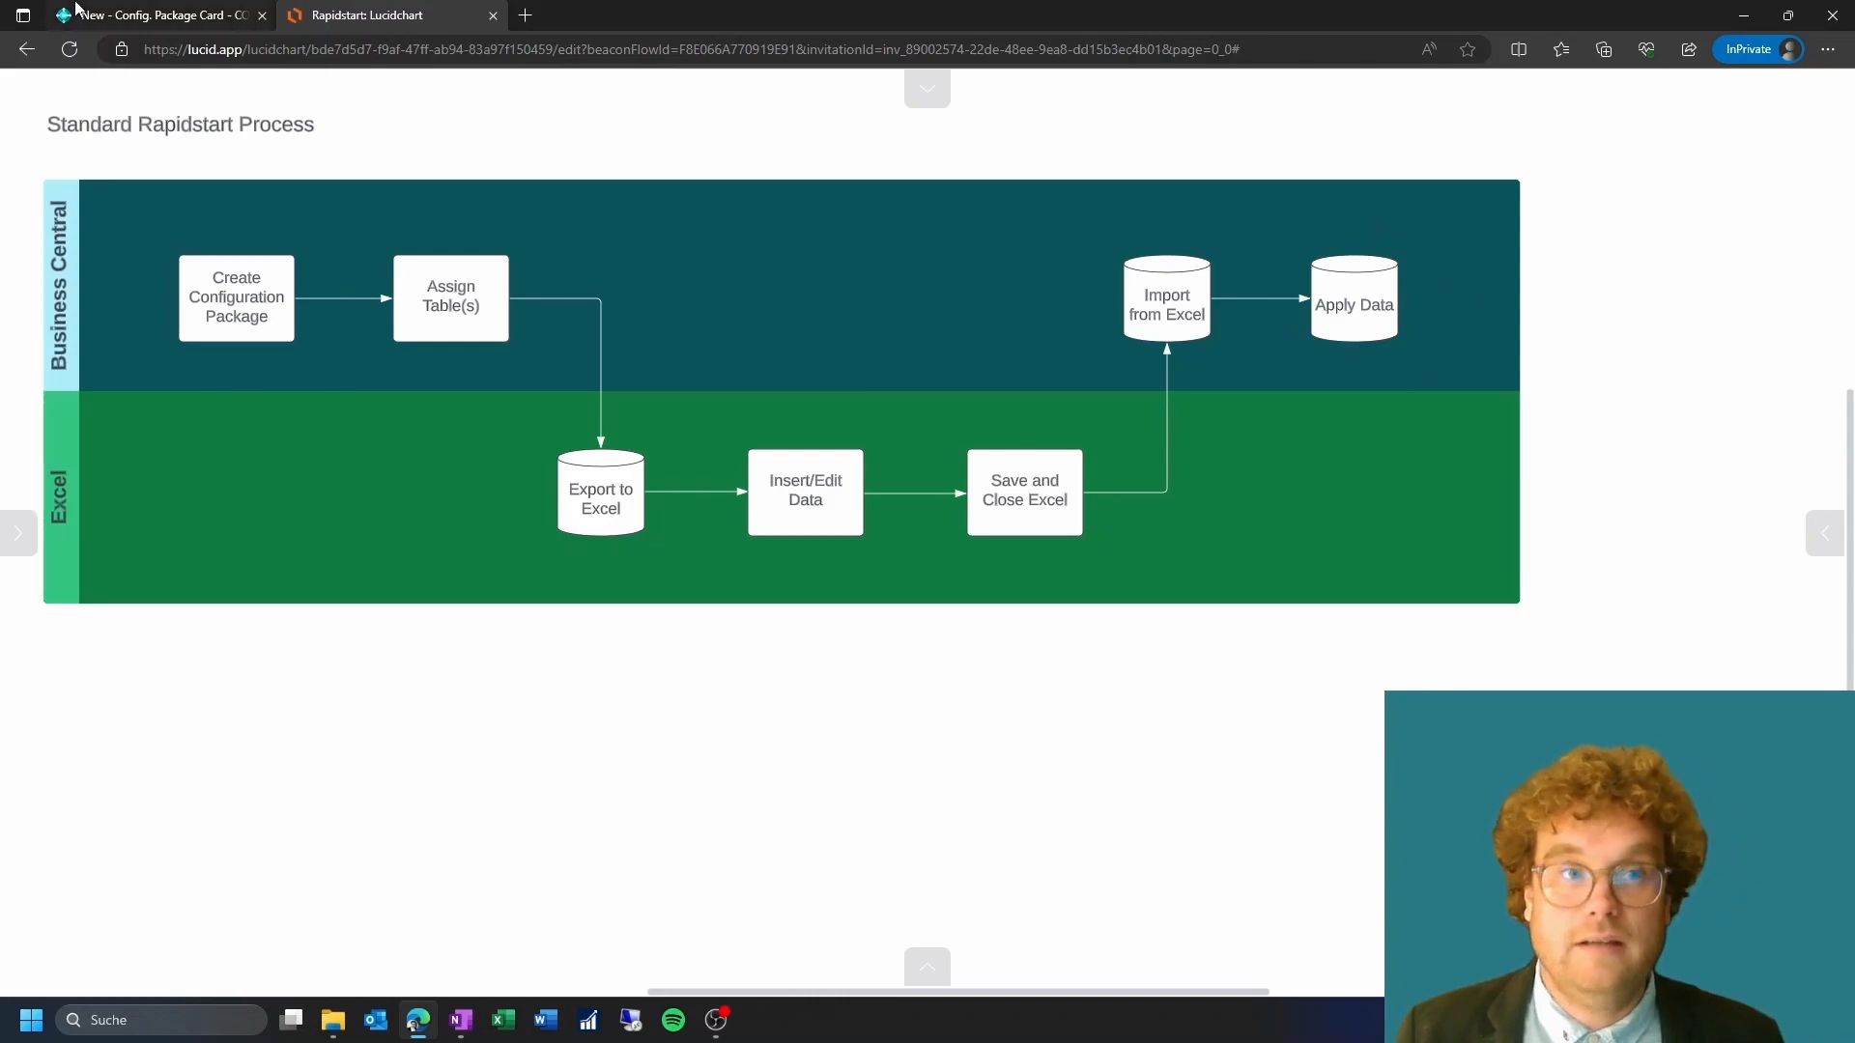
{"action": "left_click", "coordinate": [137, 13]}
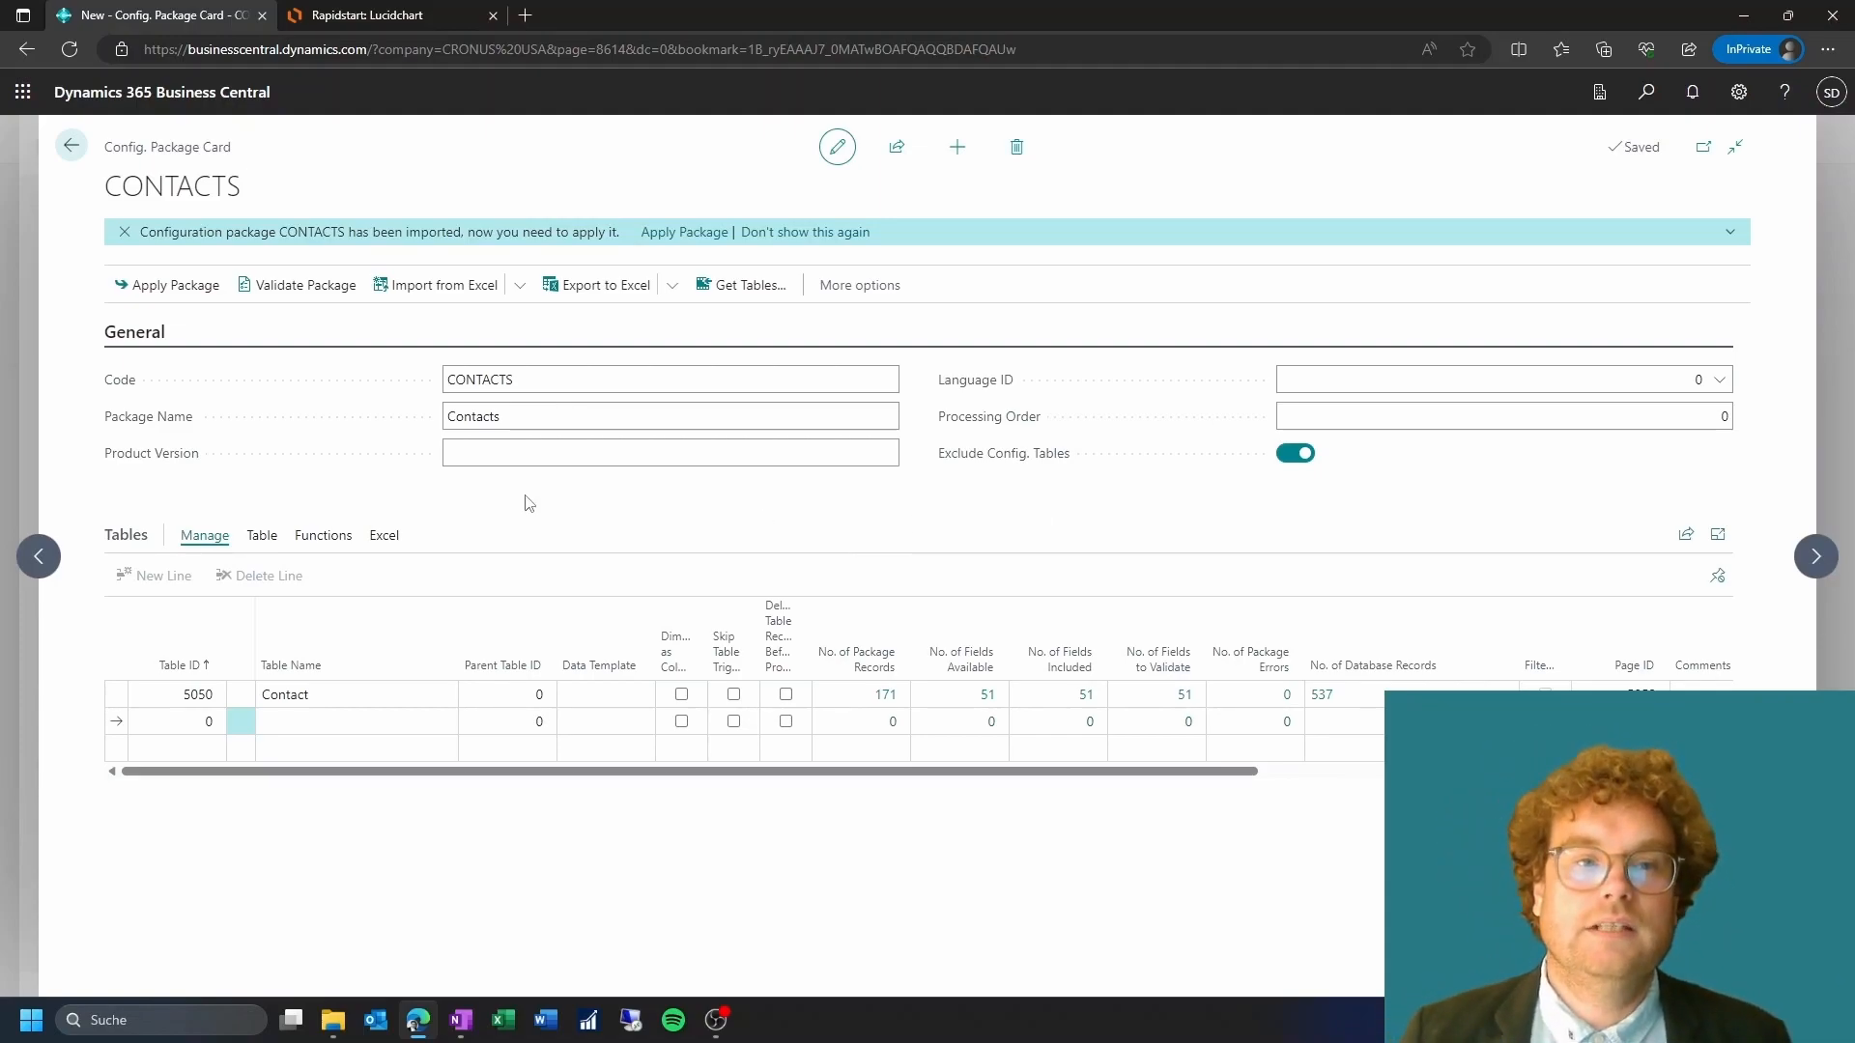
{"action": "left_click", "coordinate": [164, 289]}
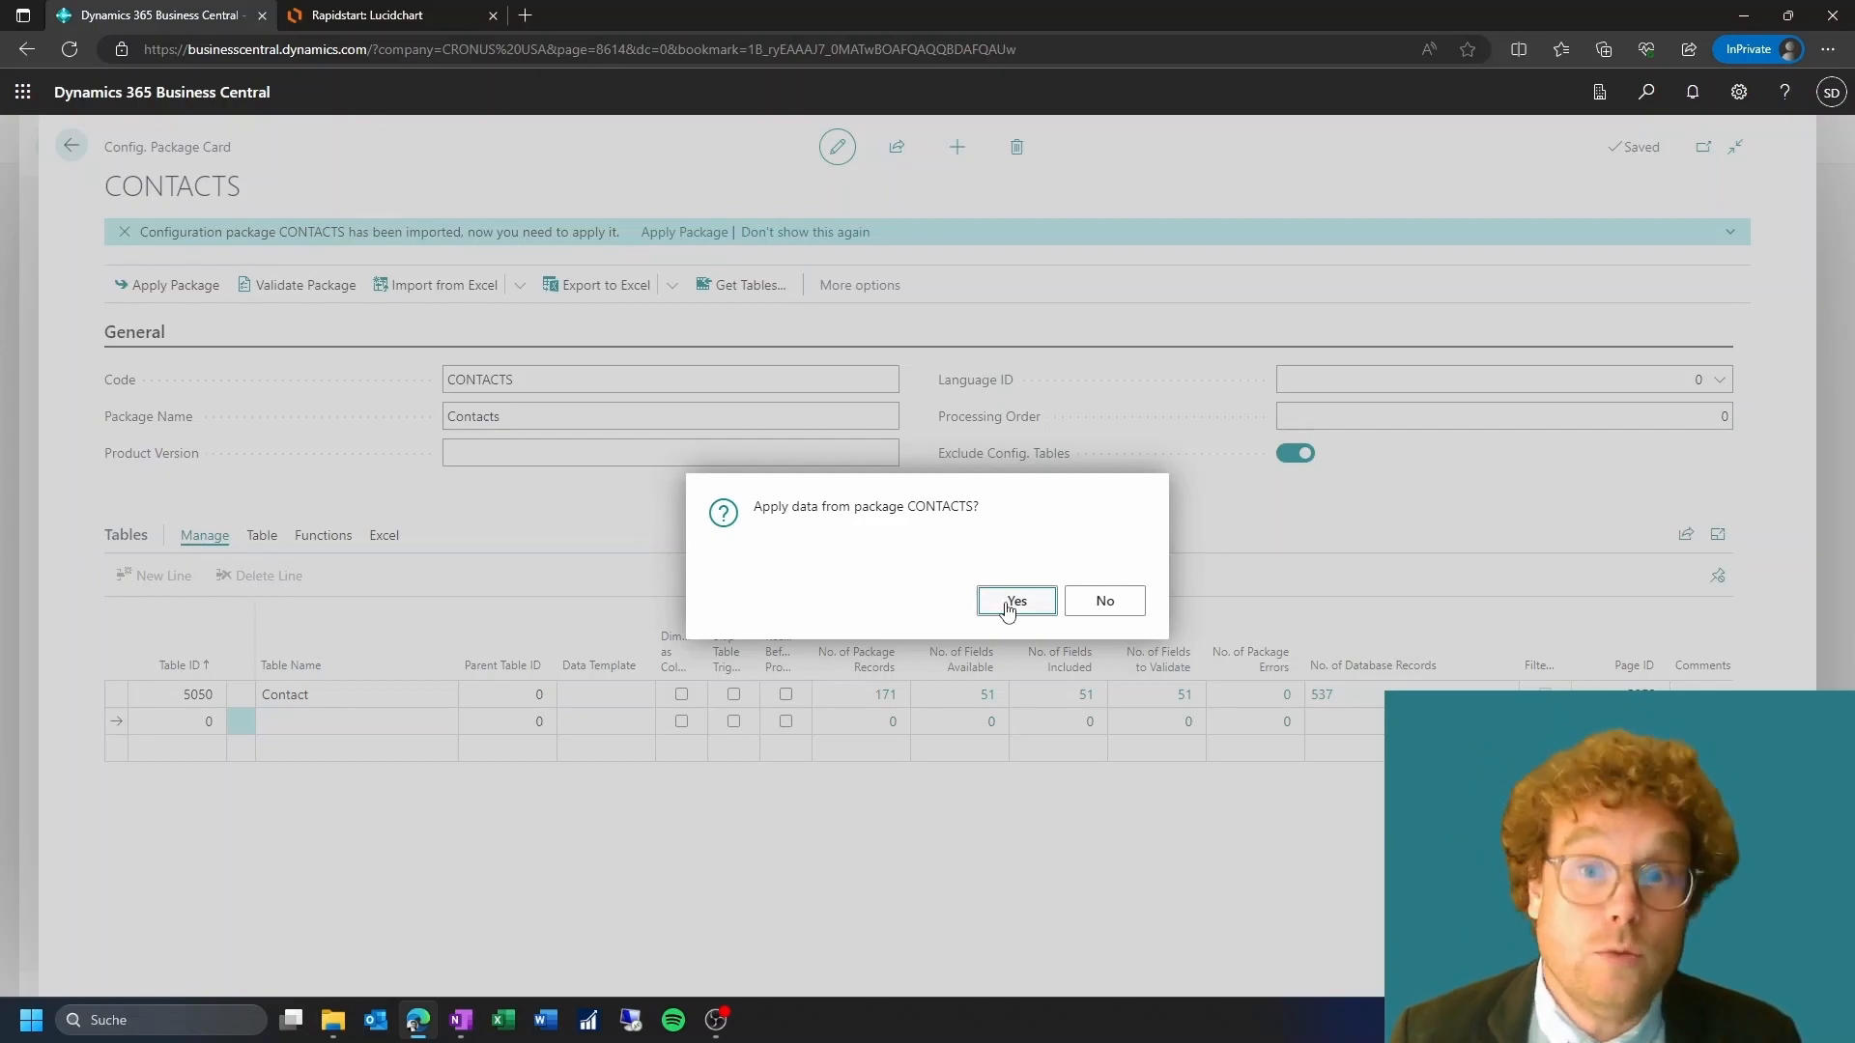
{"action": "left_click", "coordinate": [1014, 601]}
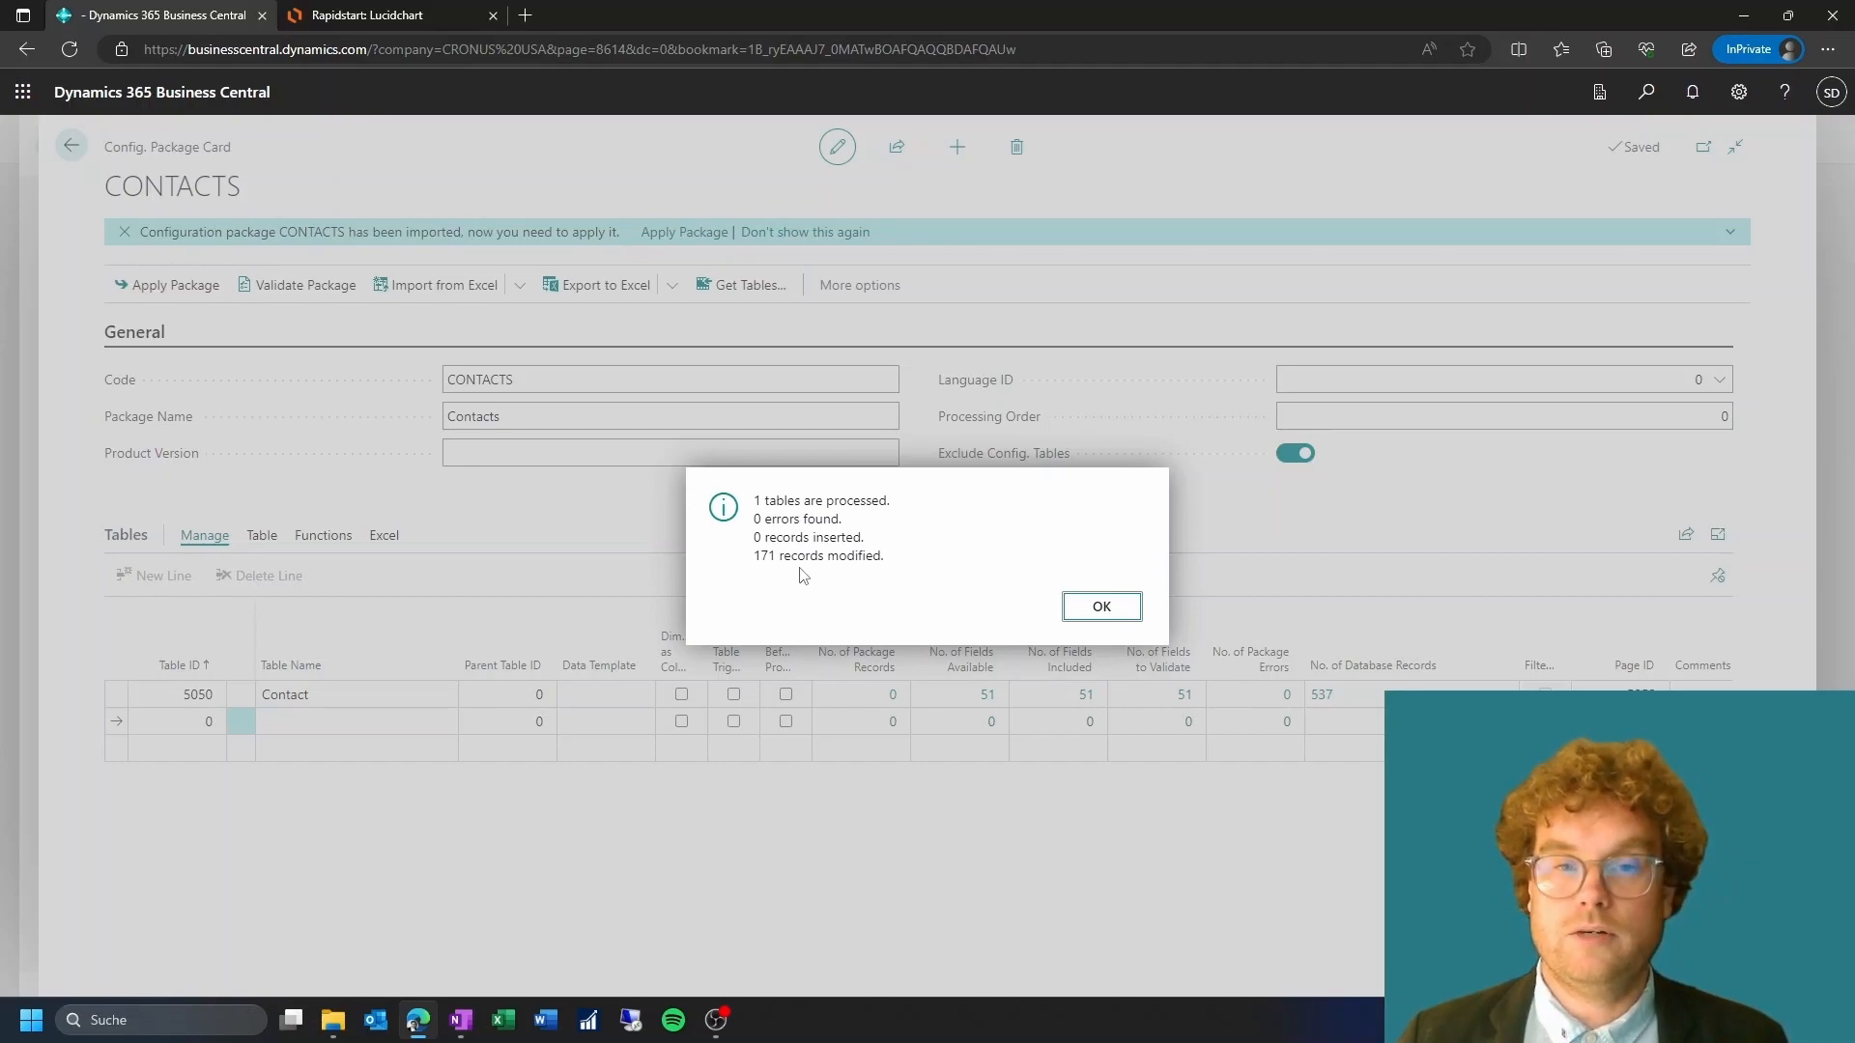
{"action": "left_click", "coordinate": [1087, 618]}
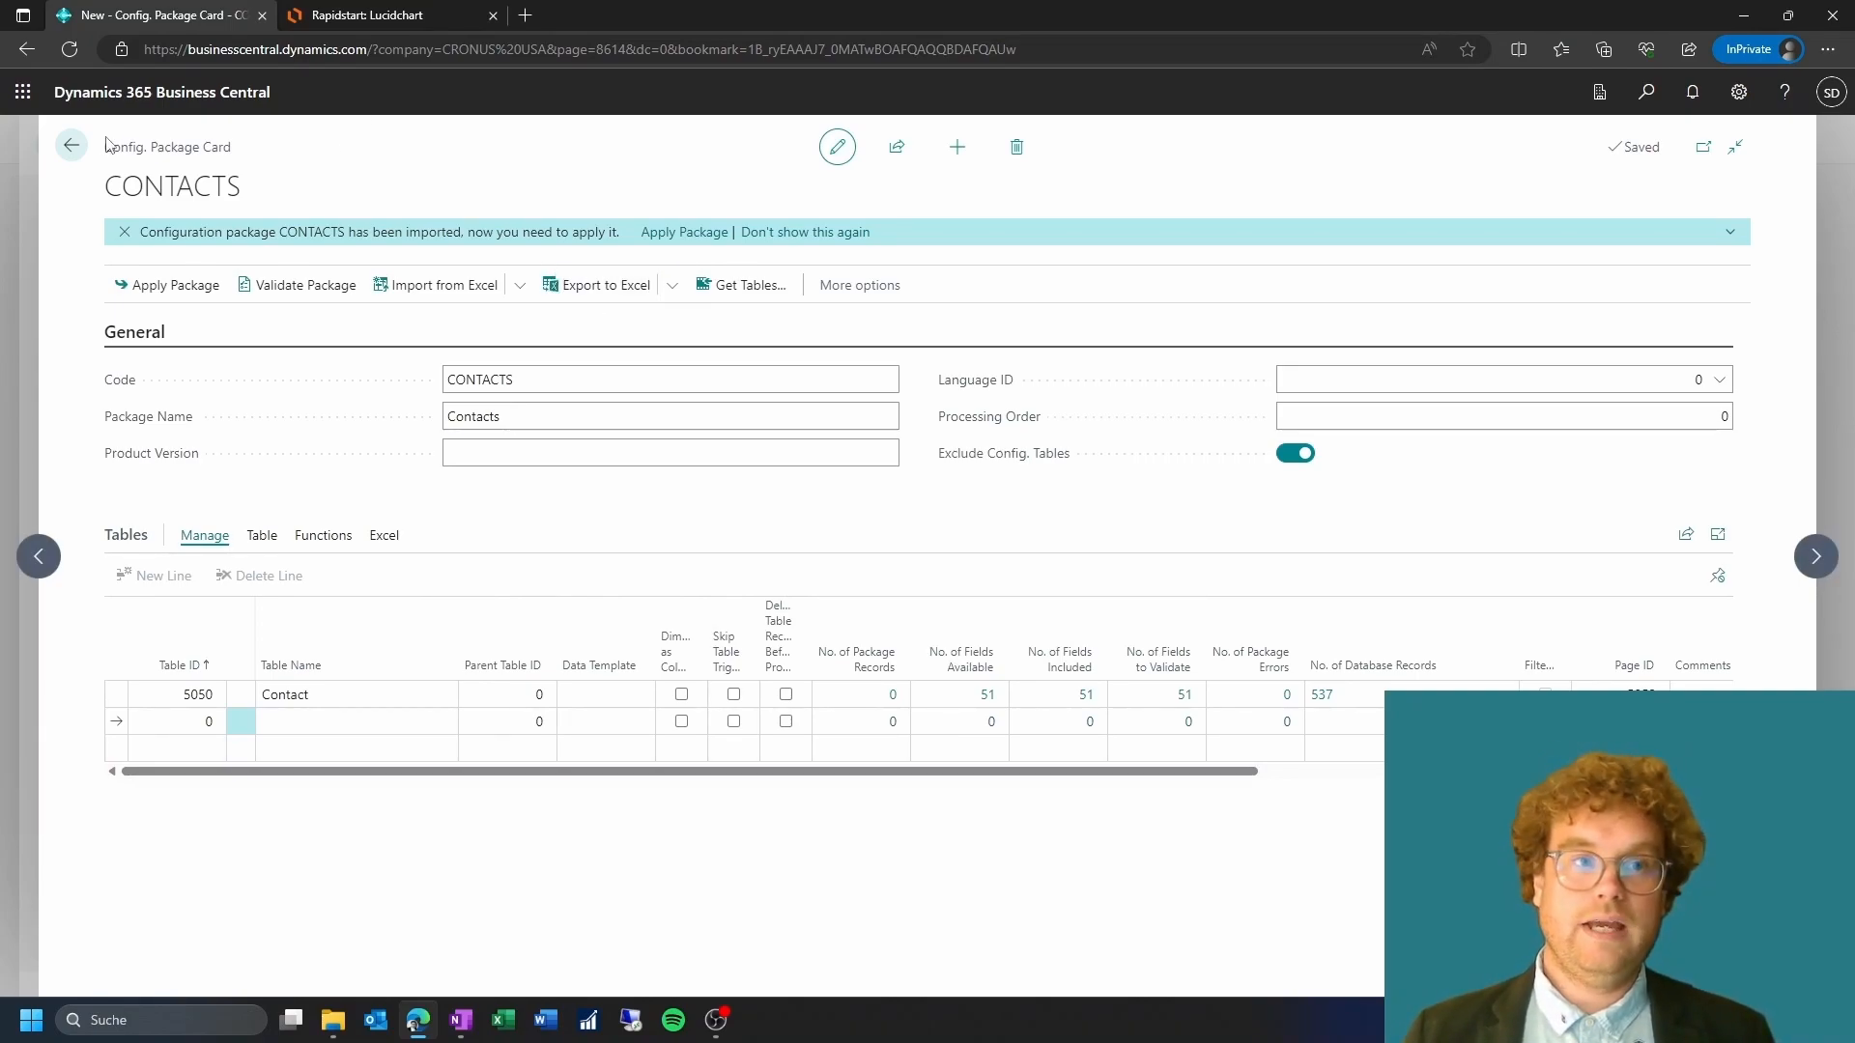
Return to the Contacts list and change its Salesperson Code filter from OF to KH
{"action": "left_click", "coordinate": [72, 145]}
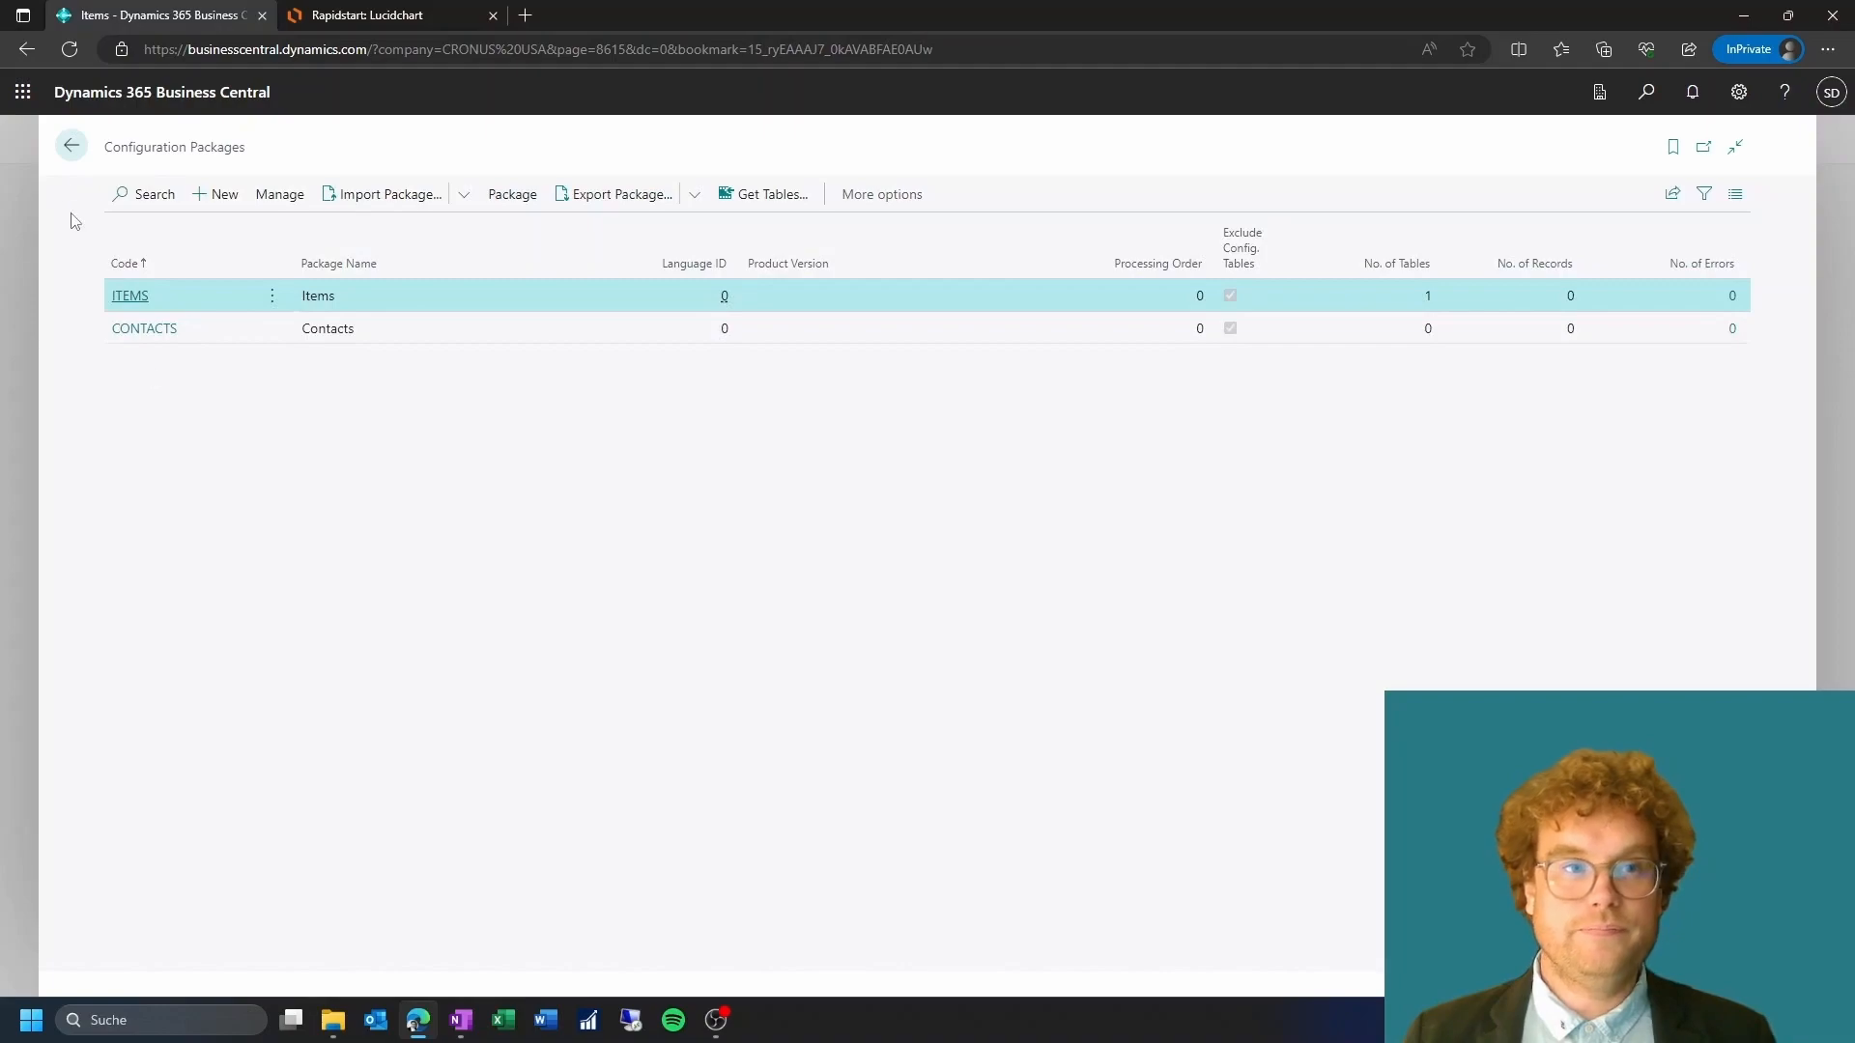
{"action": "left_click", "coordinate": [71, 145]}
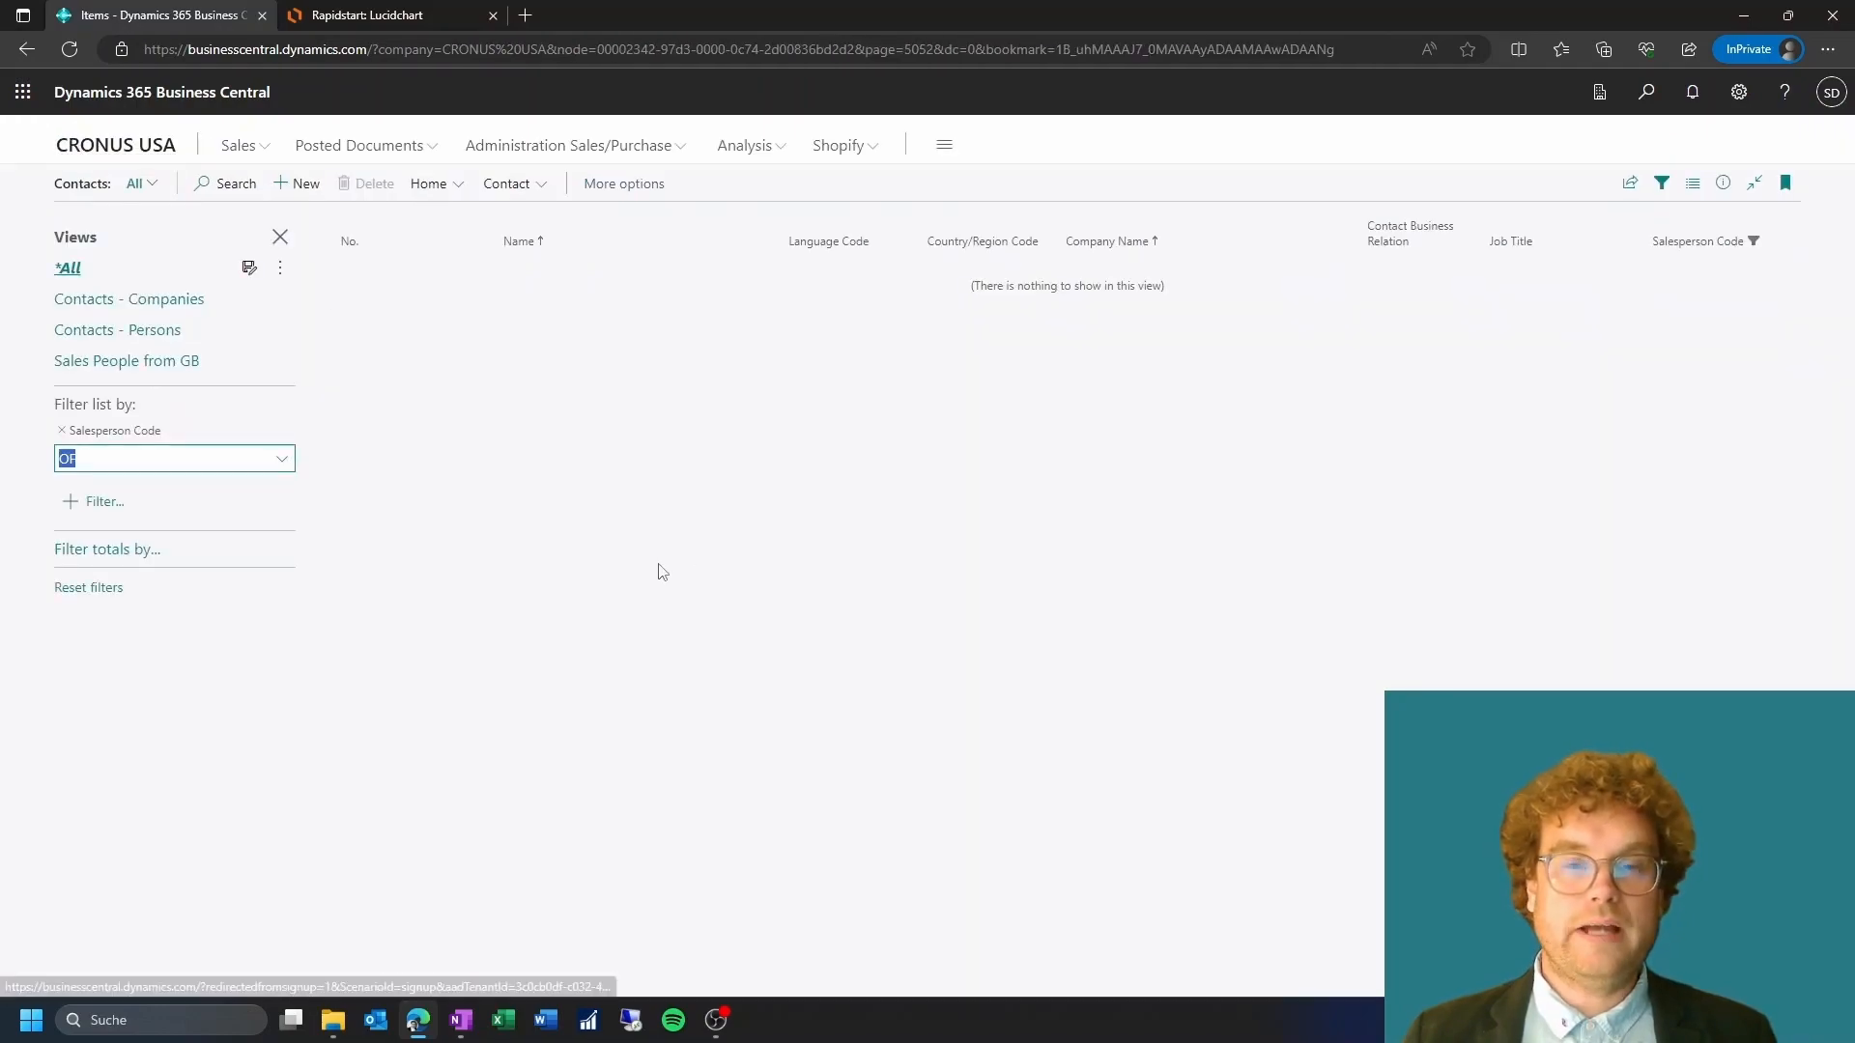
{"action": "left_click", "coordinate": [94, 461]}
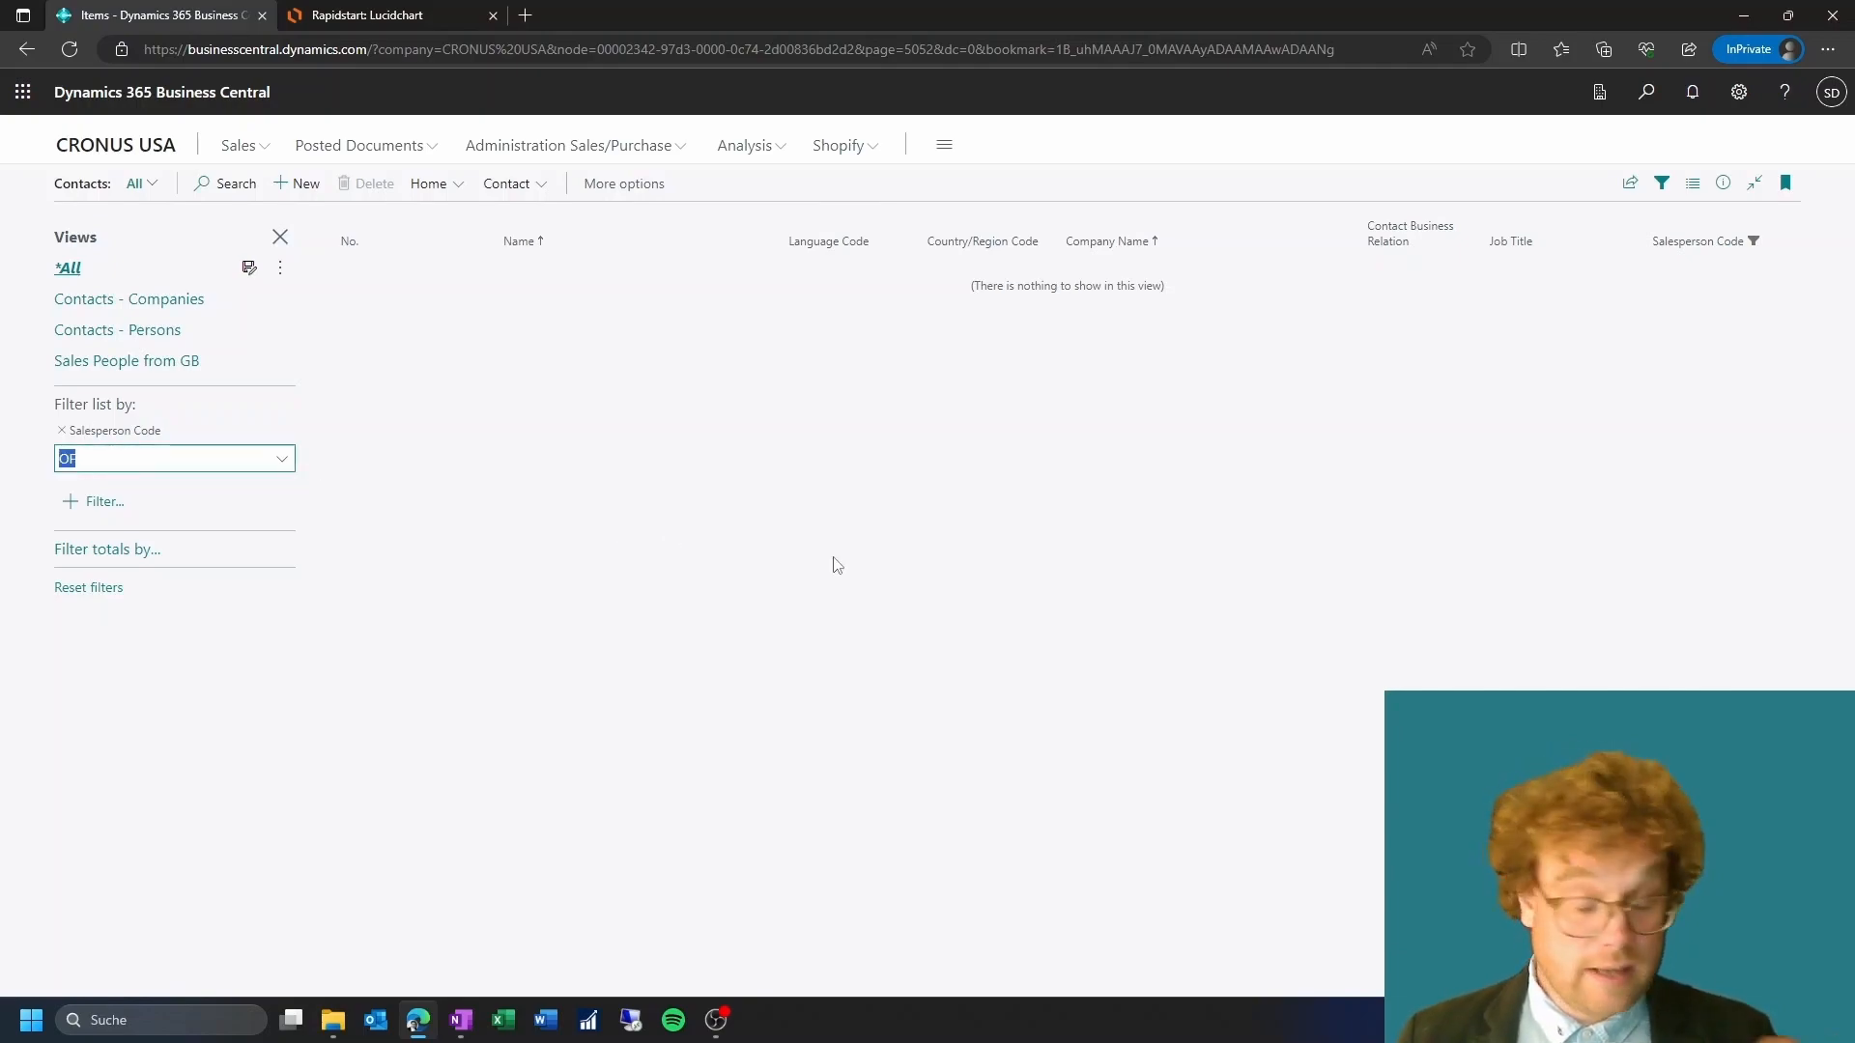
{"action": "left_click", "coordinate": [283, 459]}
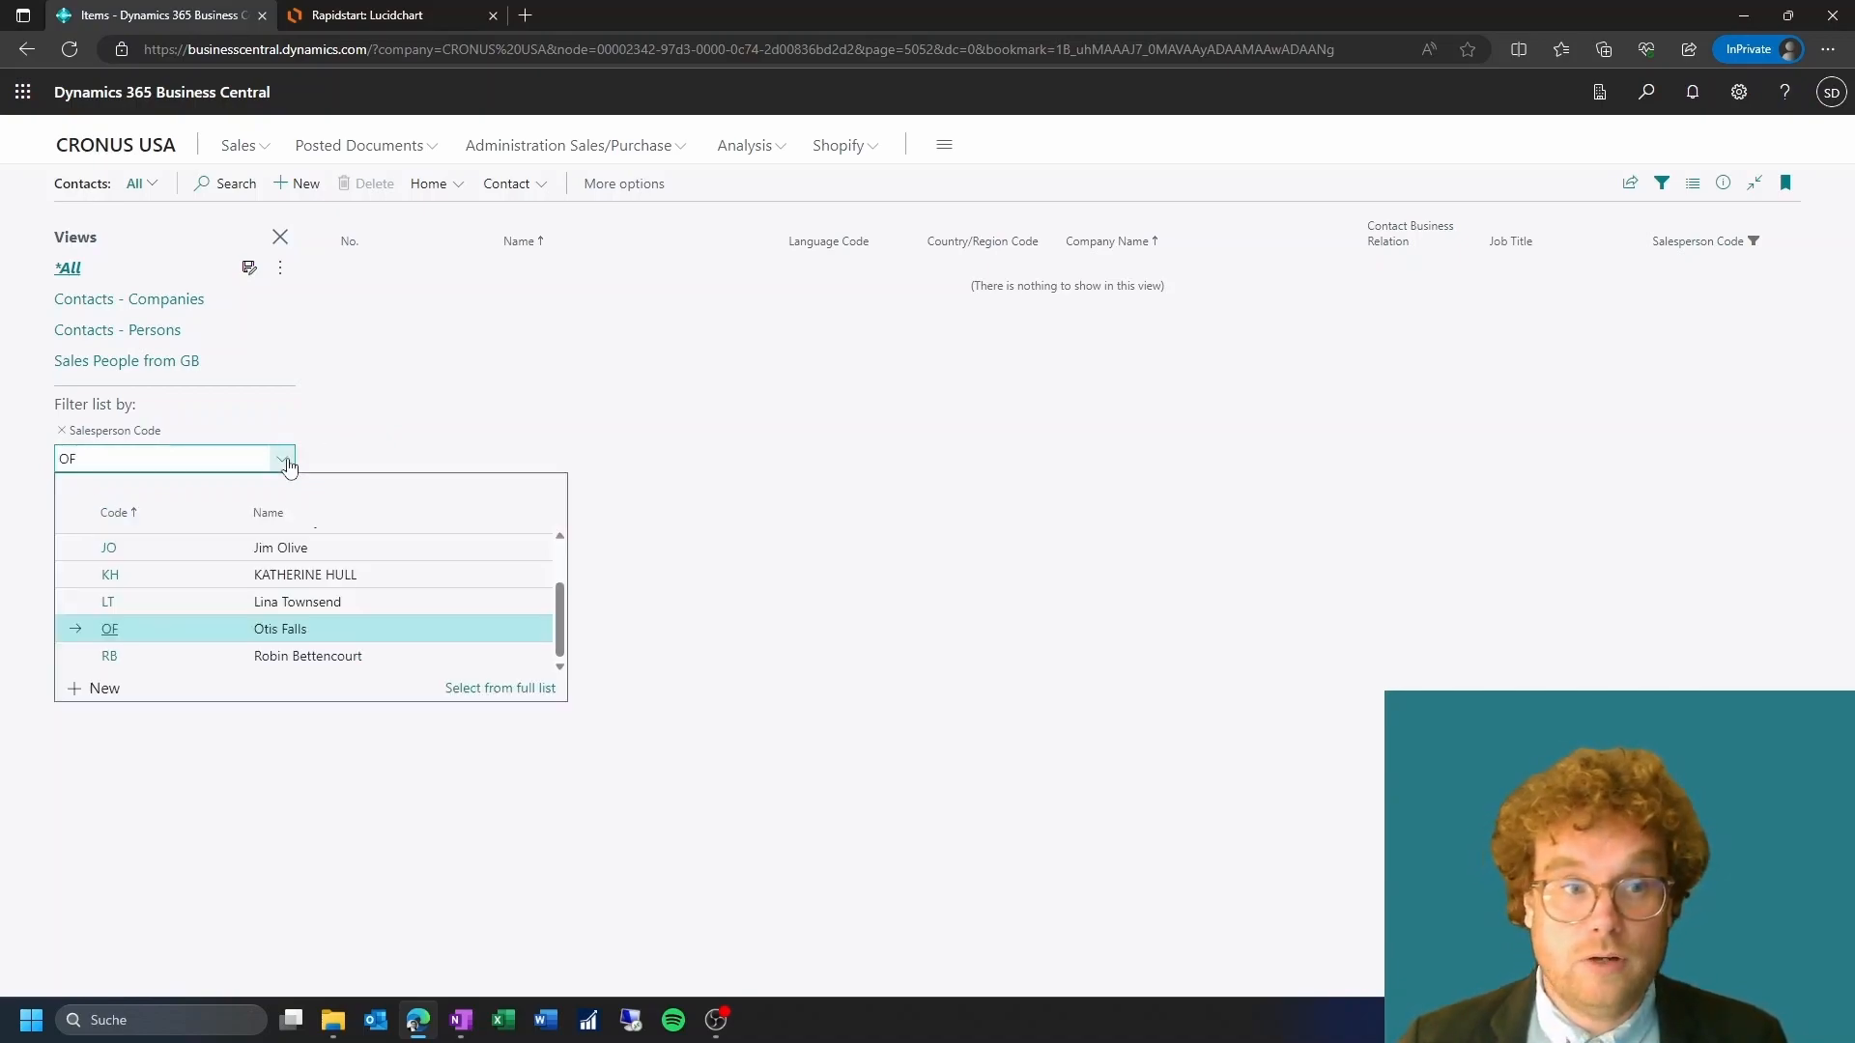
{"action": "left_click", "coordinate": [363, 578]}
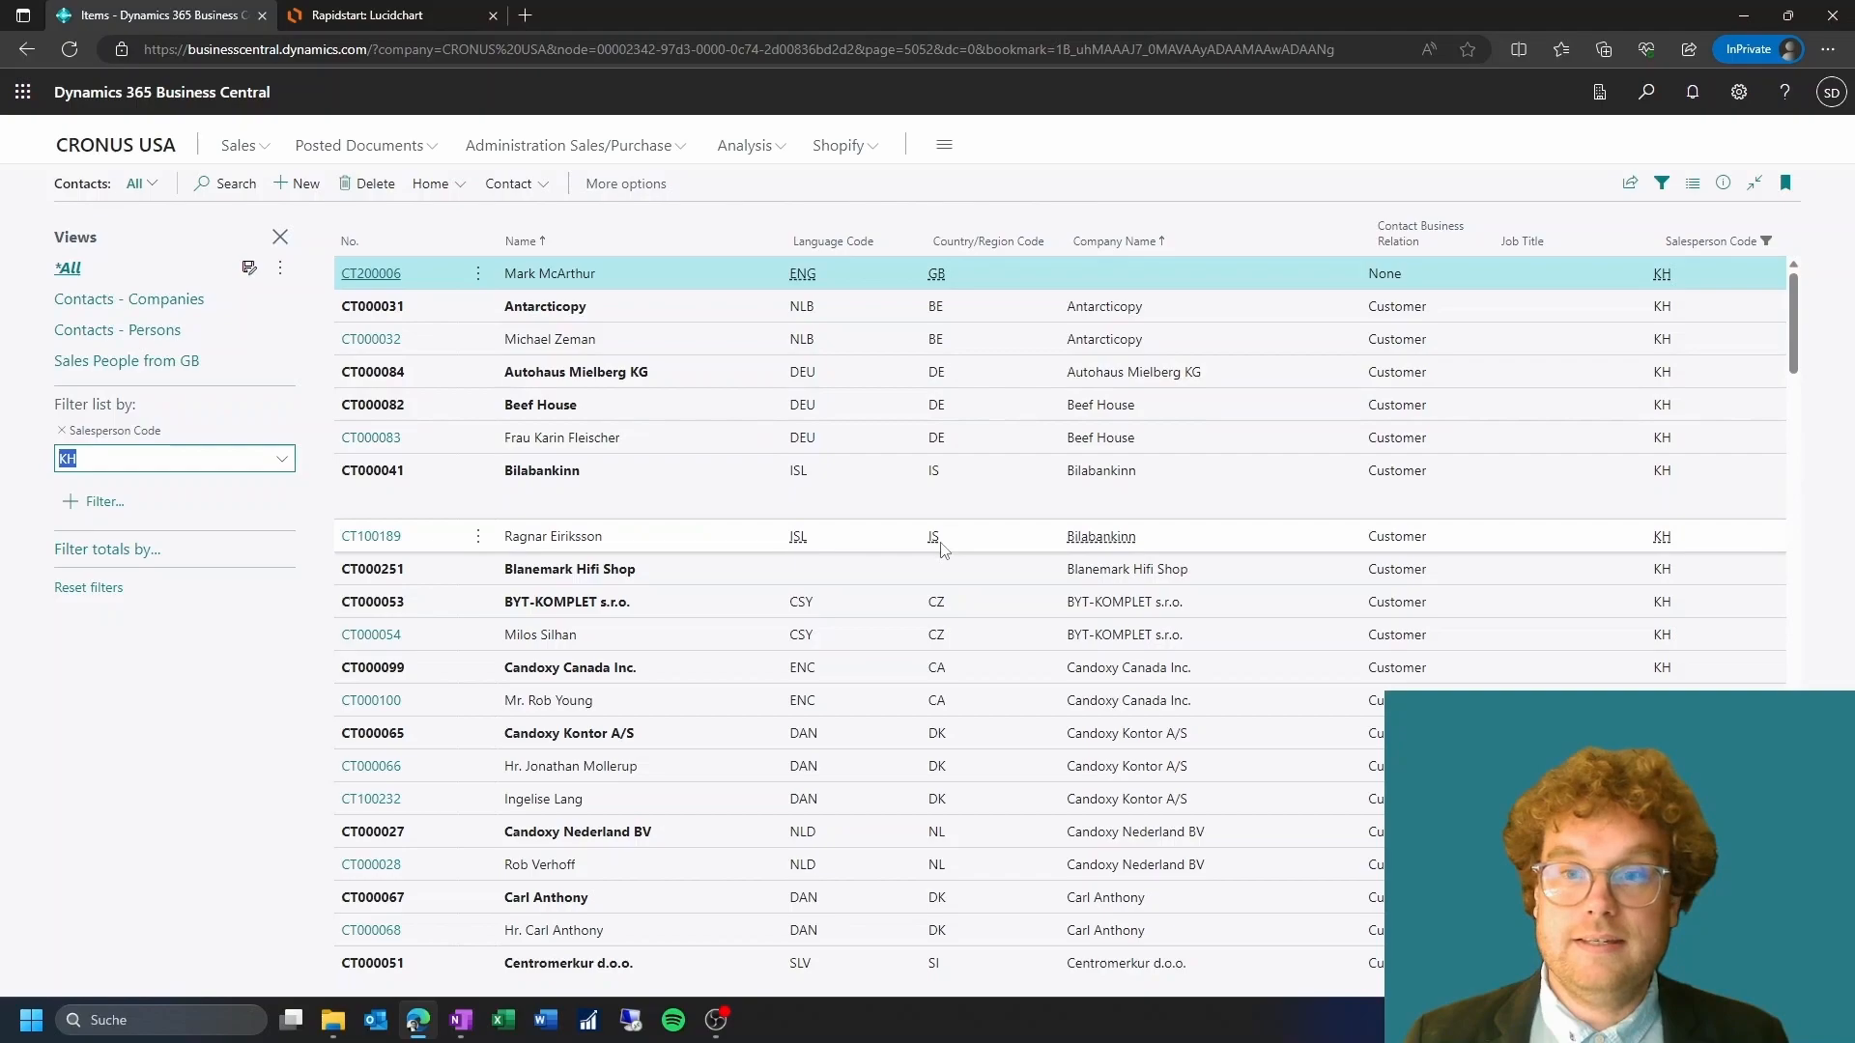
Look through the contacts assigned to KH and return to the Rapidstart process diagram in Lucidchart
{"action": "scroll", "coordinate": [927, 503], "scroll_direction": "down", "scroll_amount": 10}
{"action": "scroll", "coordinate": [942, 551], "scroll_direction": "down", "scroll_amount": 10}
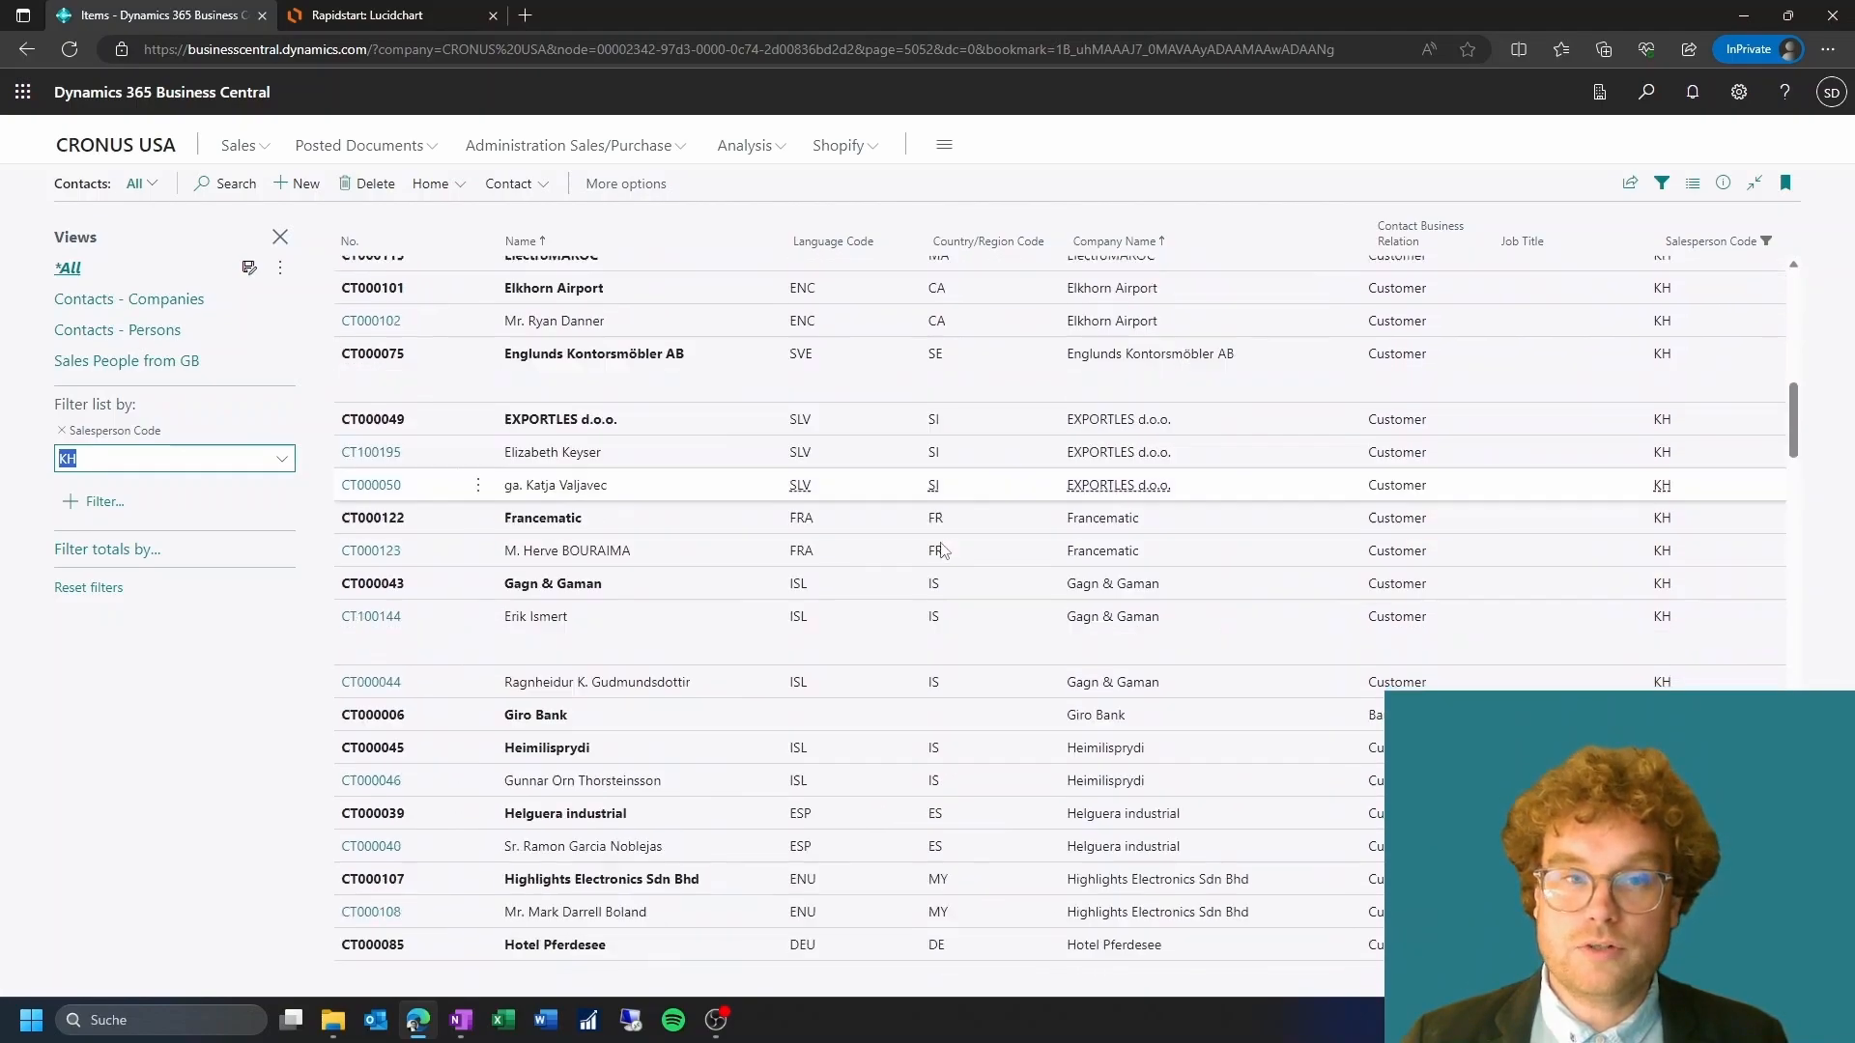
{"action": "scroll", "coordinate": [942, 551], "scroll_direction": "down", "scroll_amount": 10}
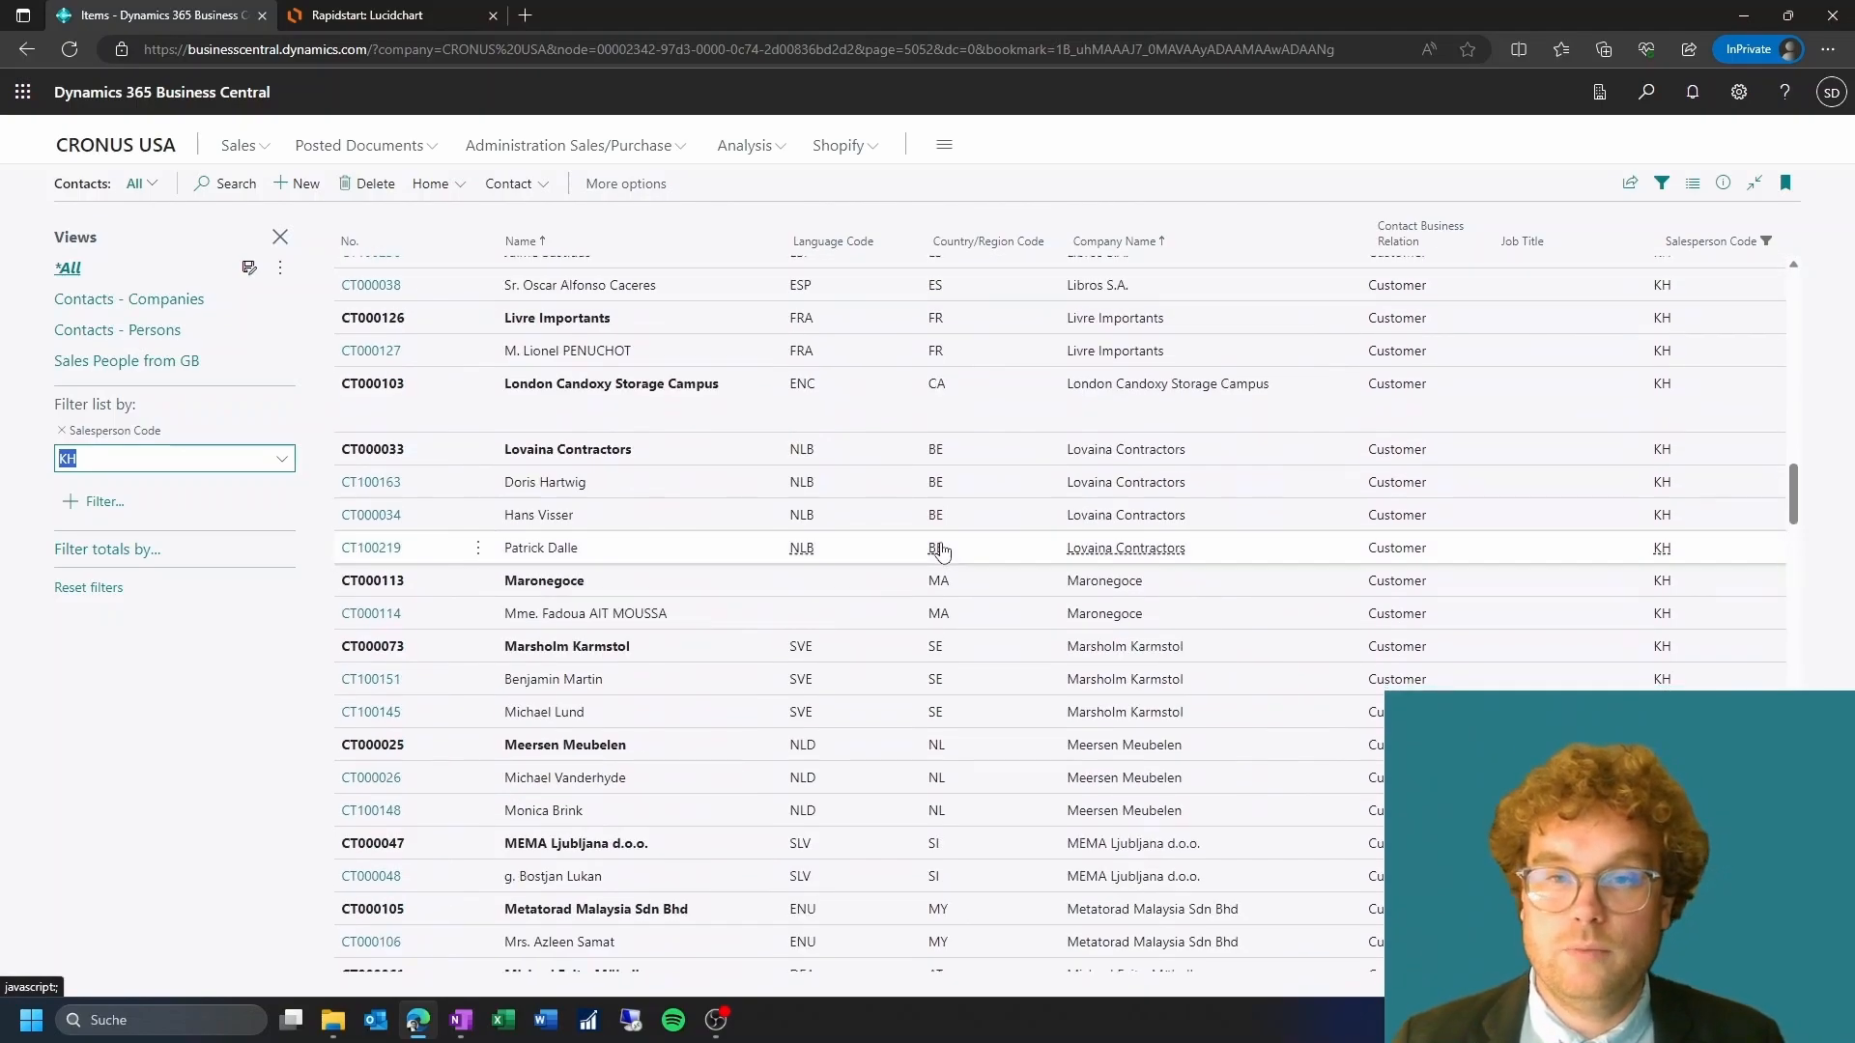
{"action": "scroll", "coordinate": [942, 551], "scroll_direction": "down", "scroll_amount": 10}
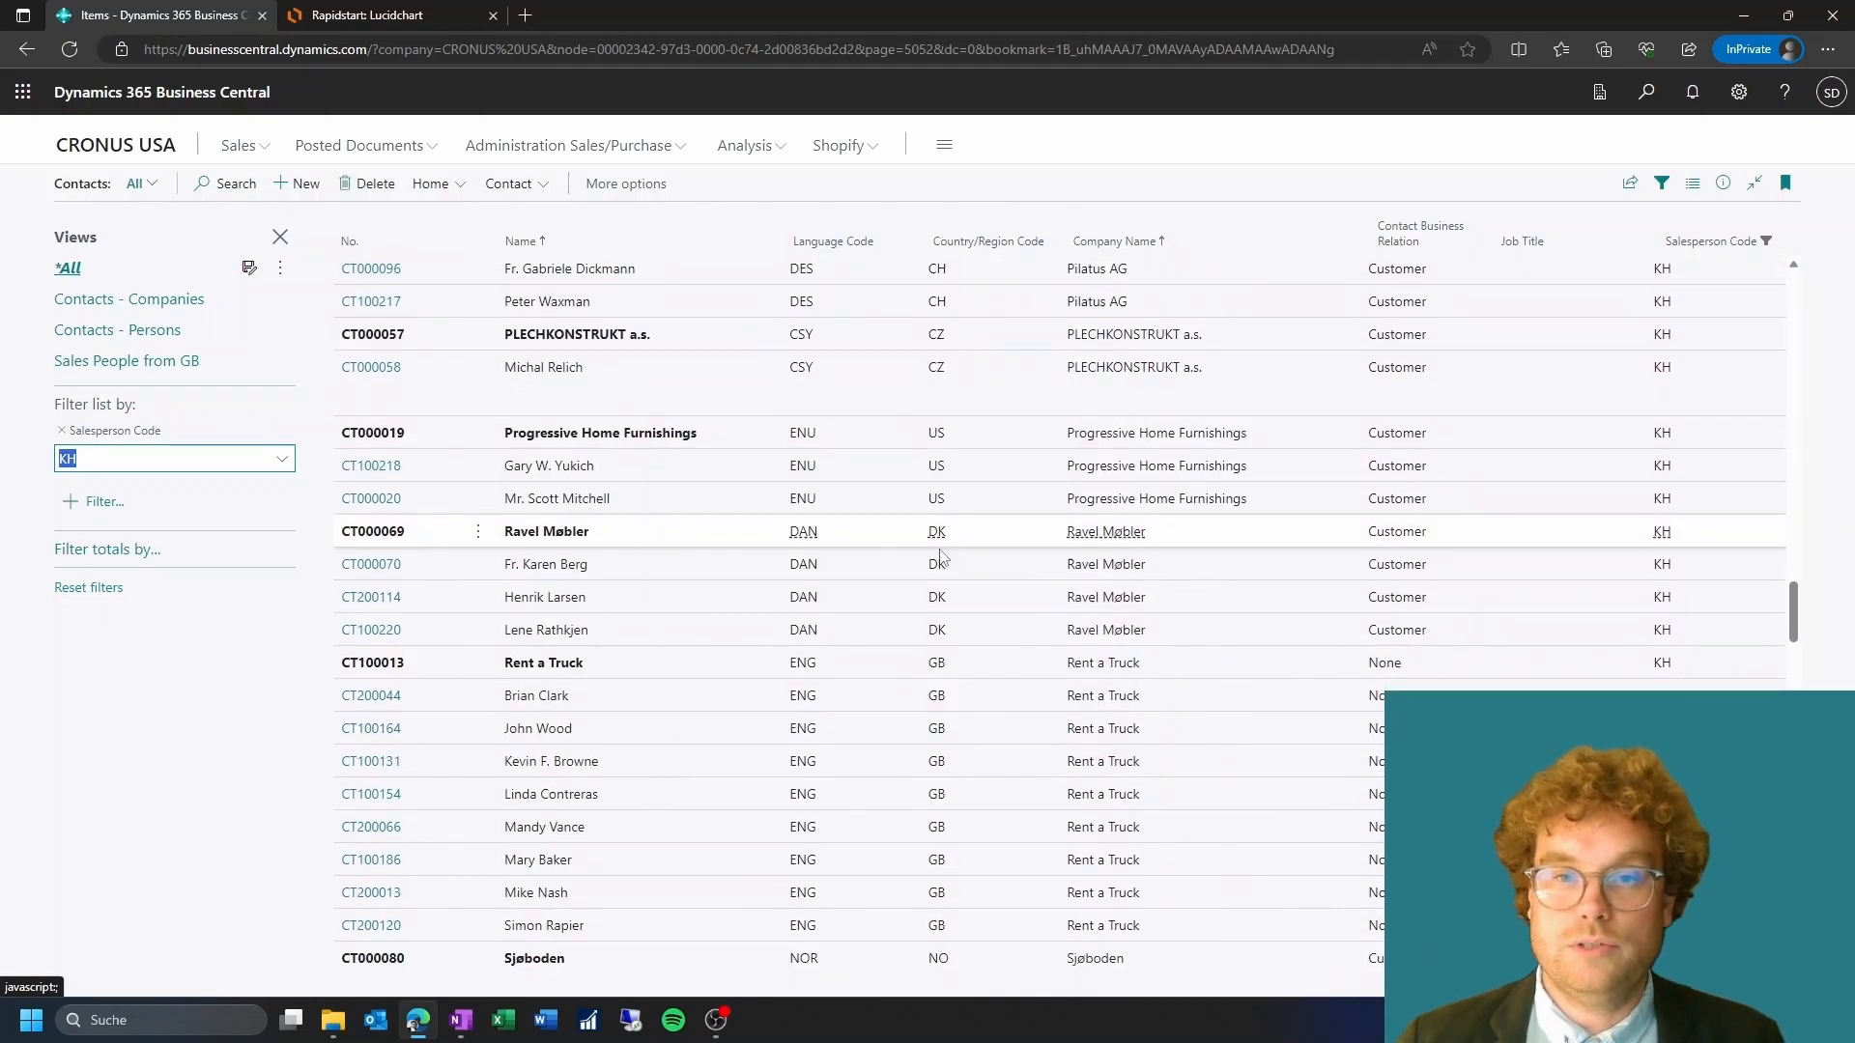
{"action": "scroll", "coordinate": [942, 558], "scroll_direction": "down", "scroll_amount": 2}
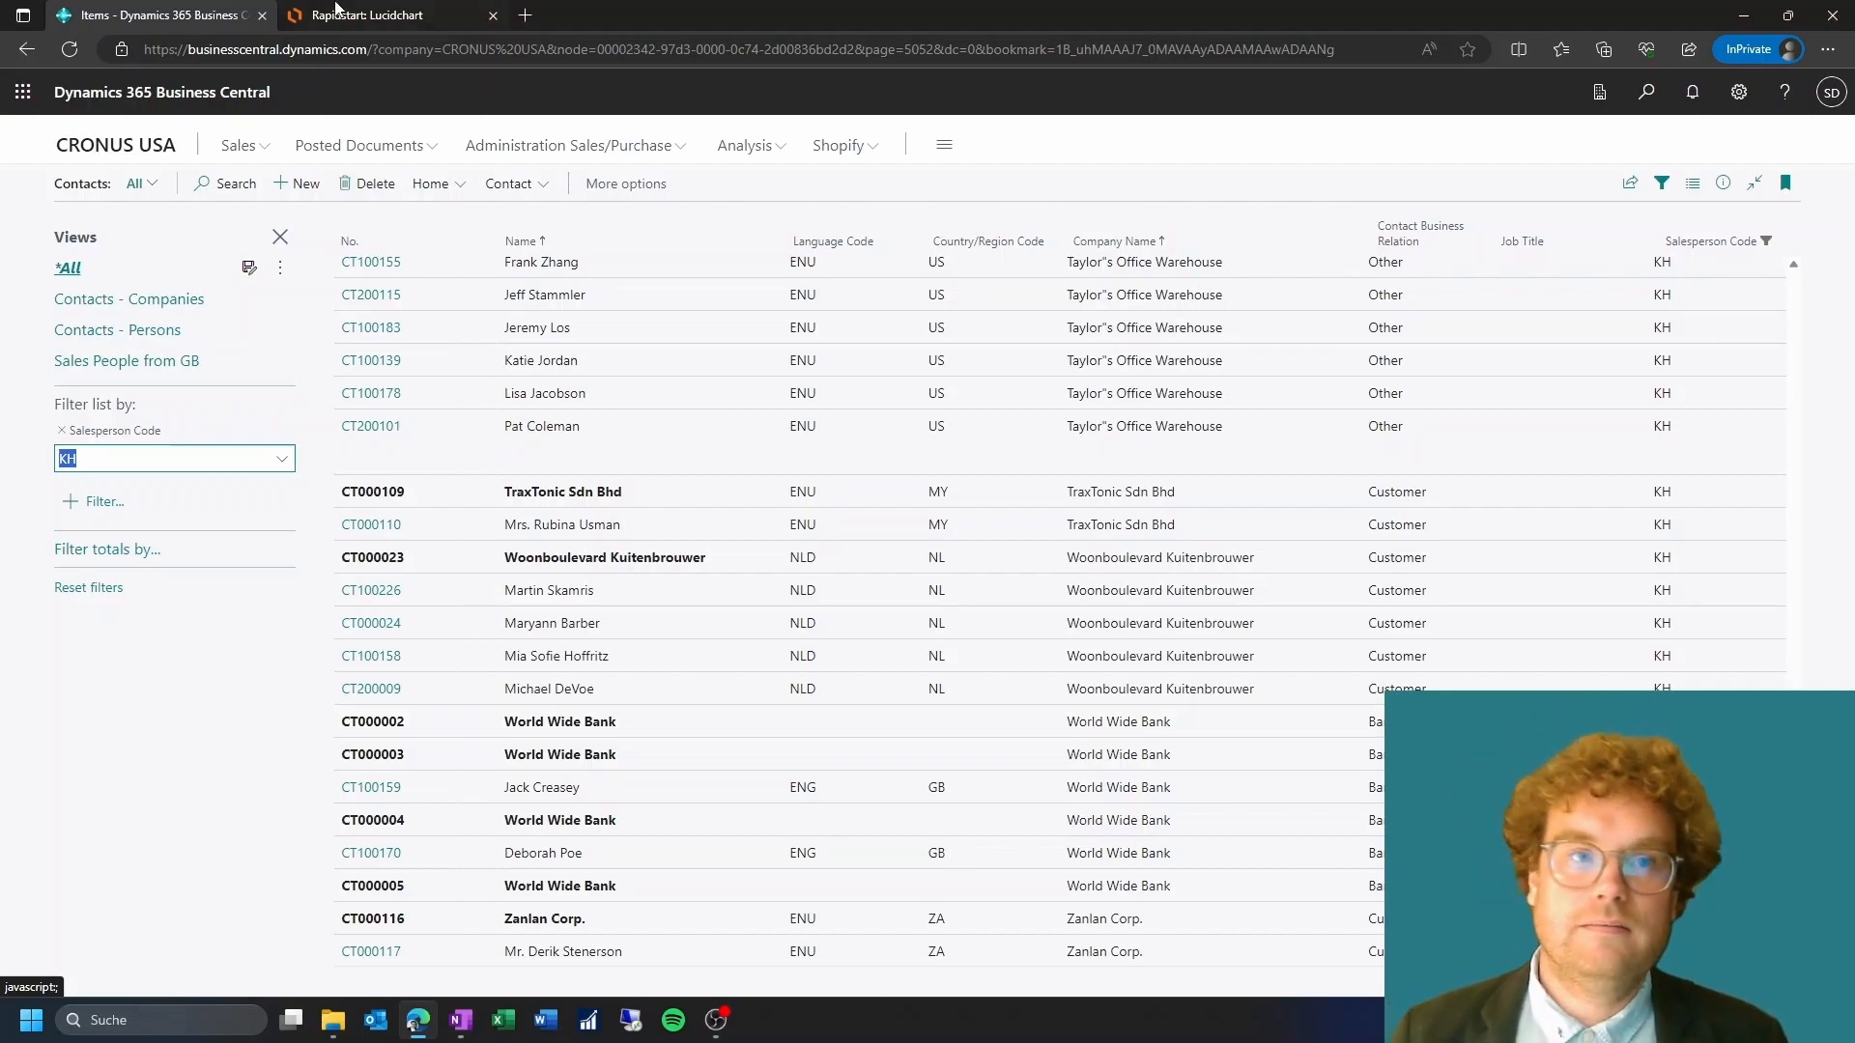
{"action": "left_click", "coordinate": [377, 15]}
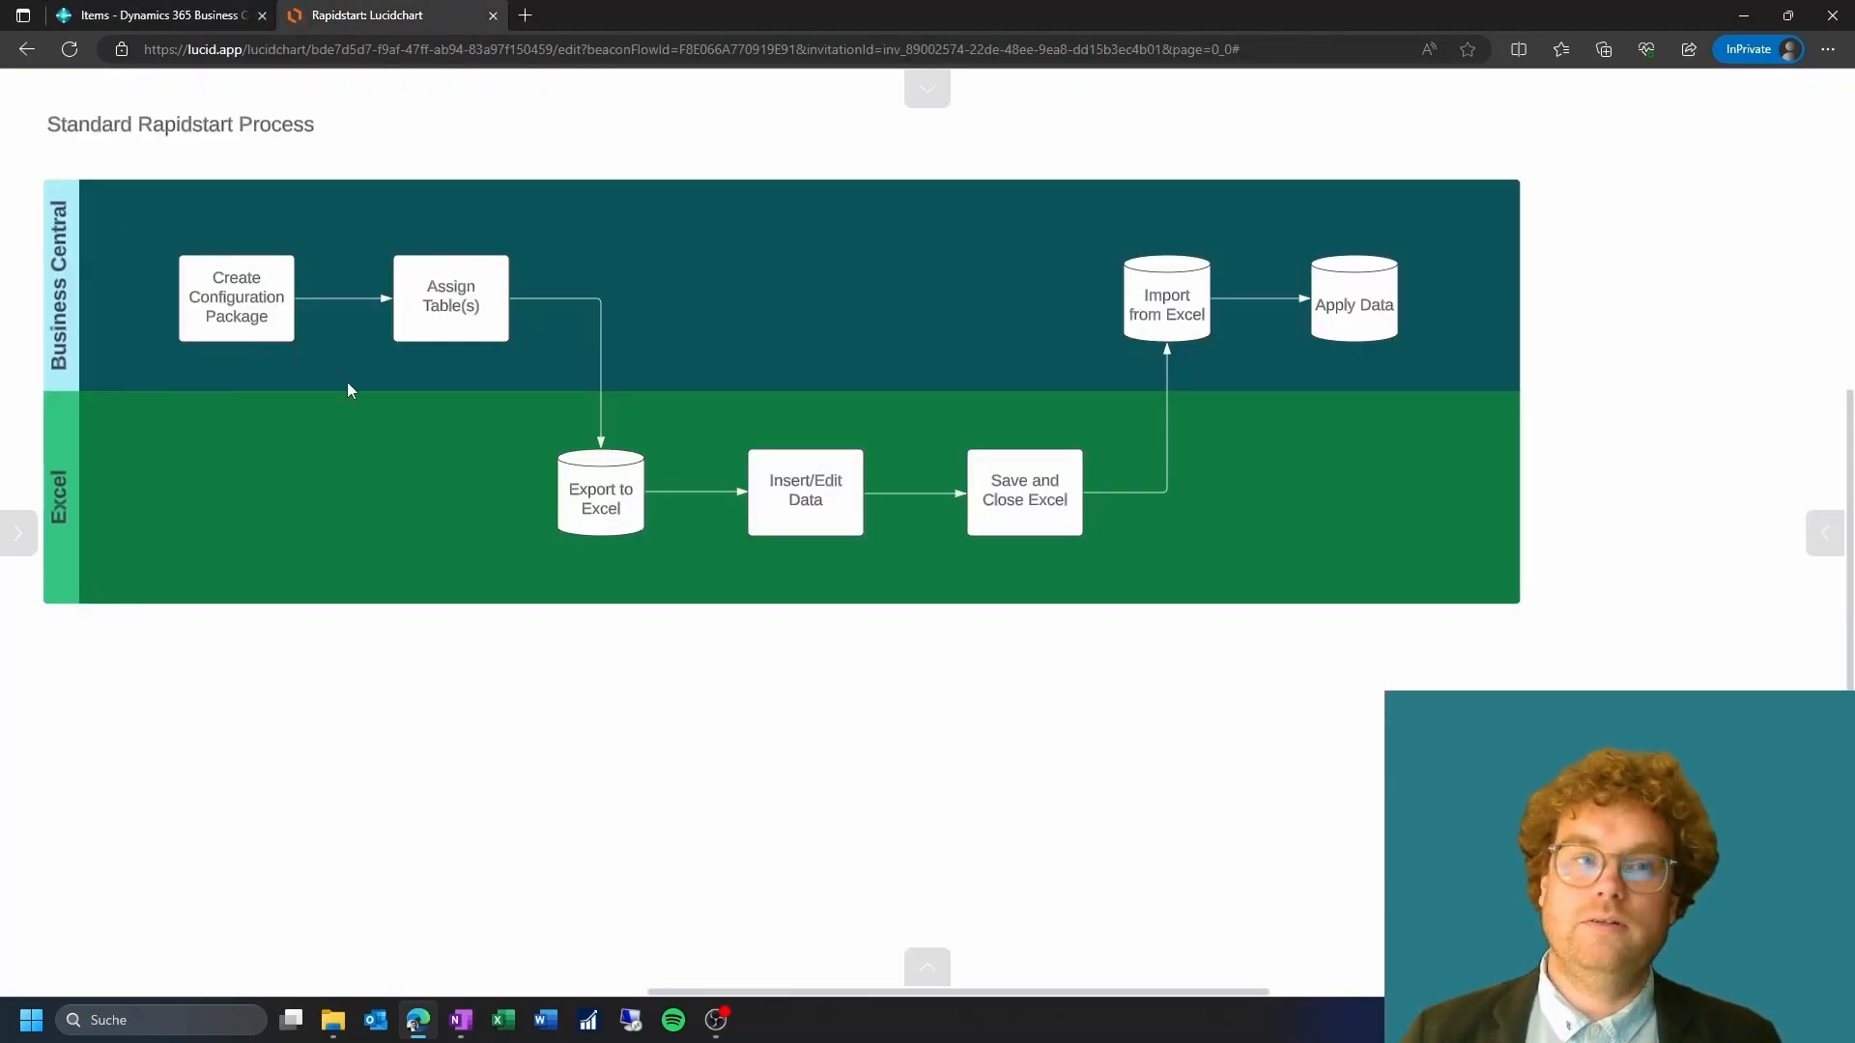